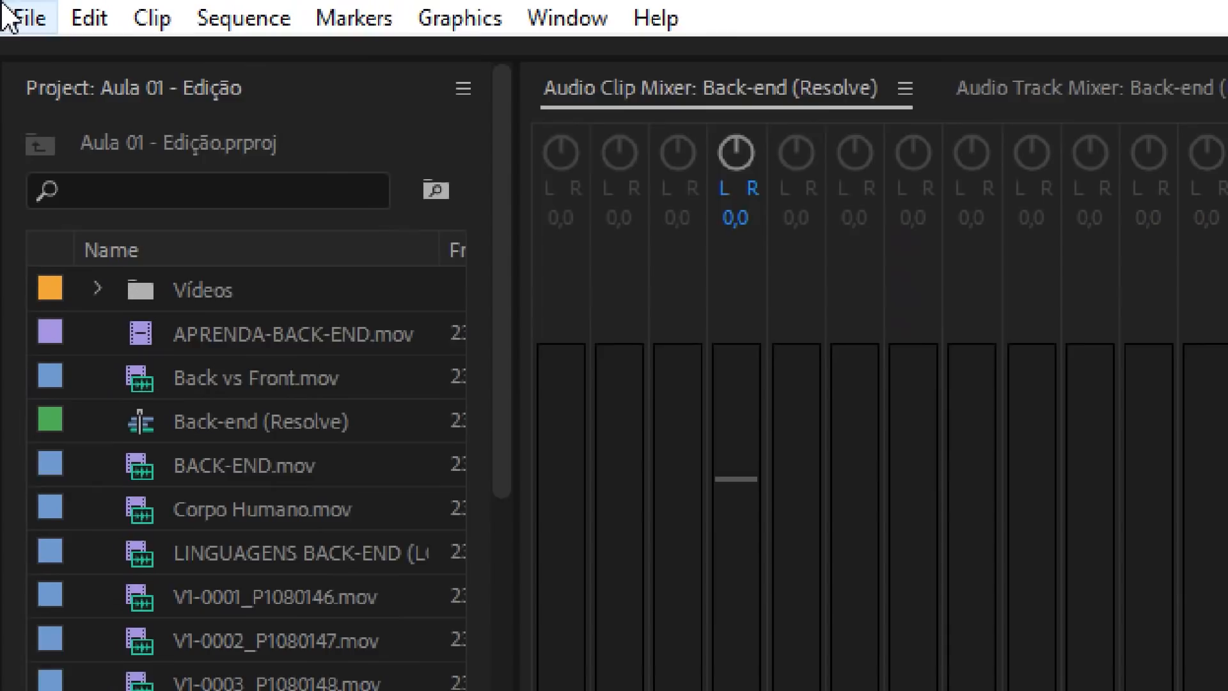
Step: Check which workspace is active in the list of available workspaces
click(582, 24)
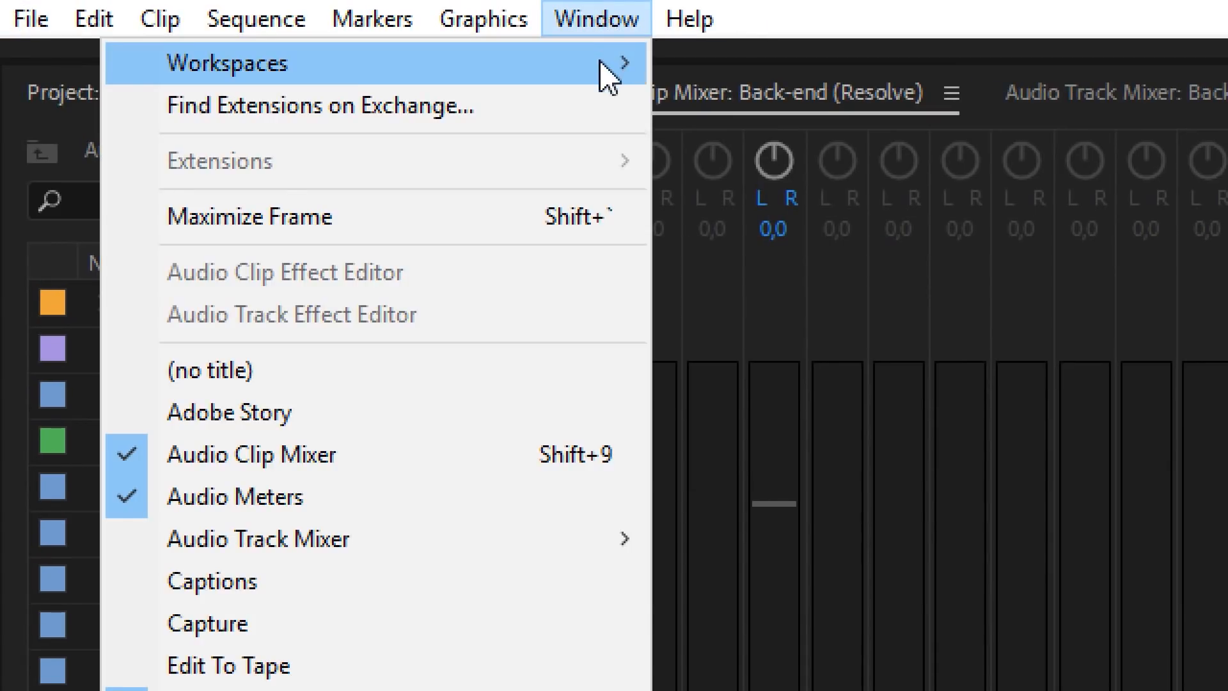
mouse_move(634, 75)
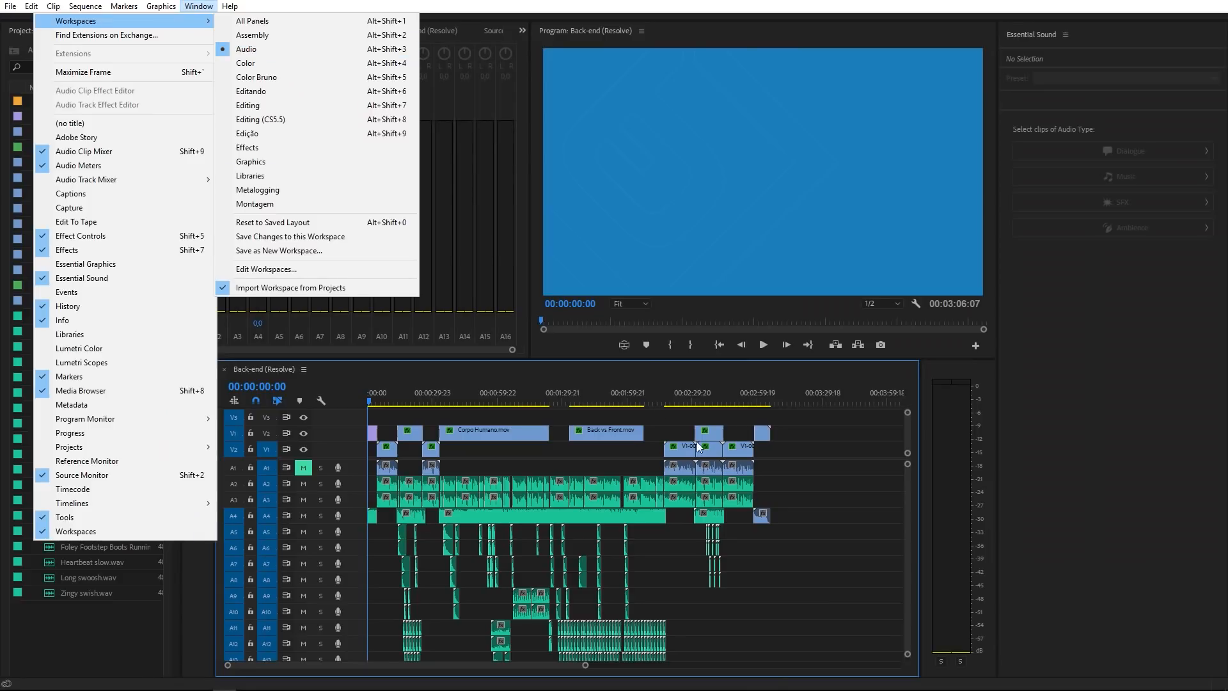
click(788, 157)
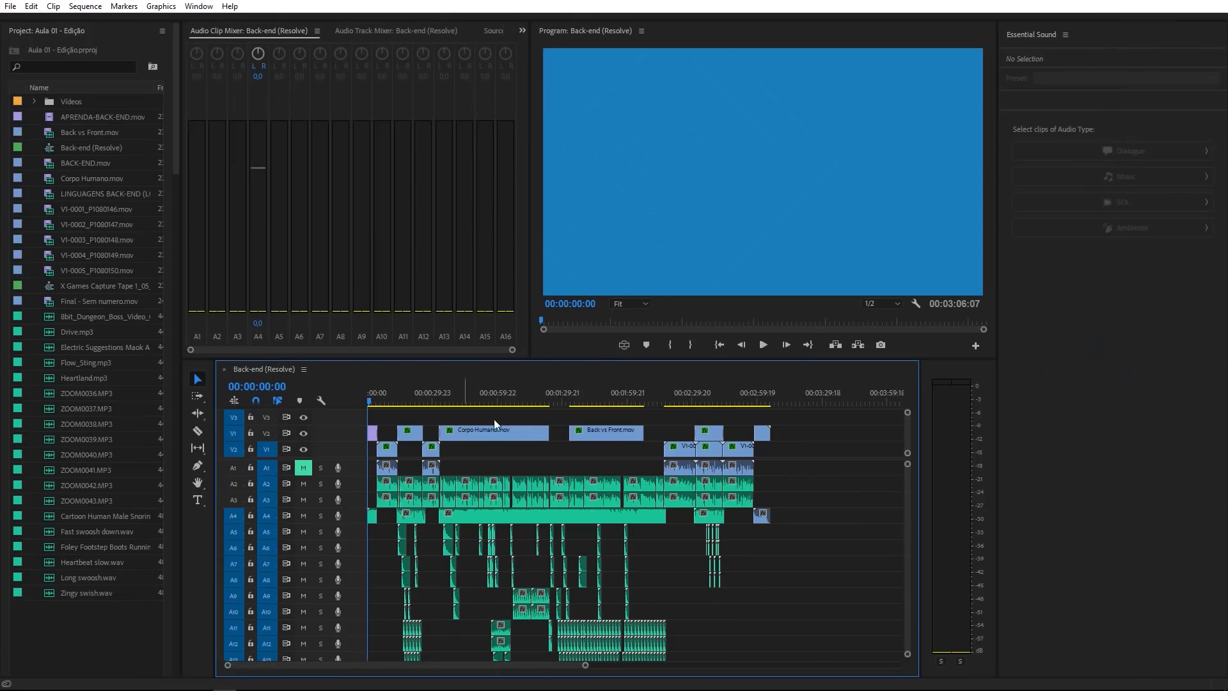
Step: Select the first voice clip on audio track A2 and move the playhead to 00:00:17:17
click(493, 488)
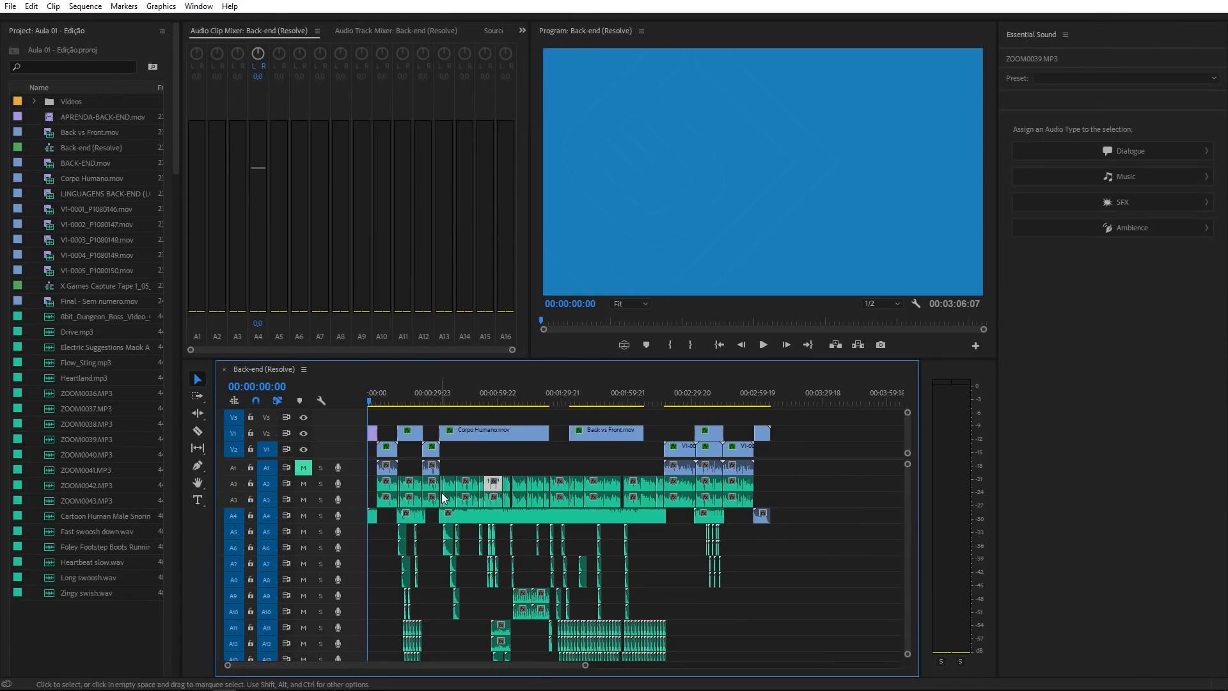
click(386, 486)
click(405, 395)
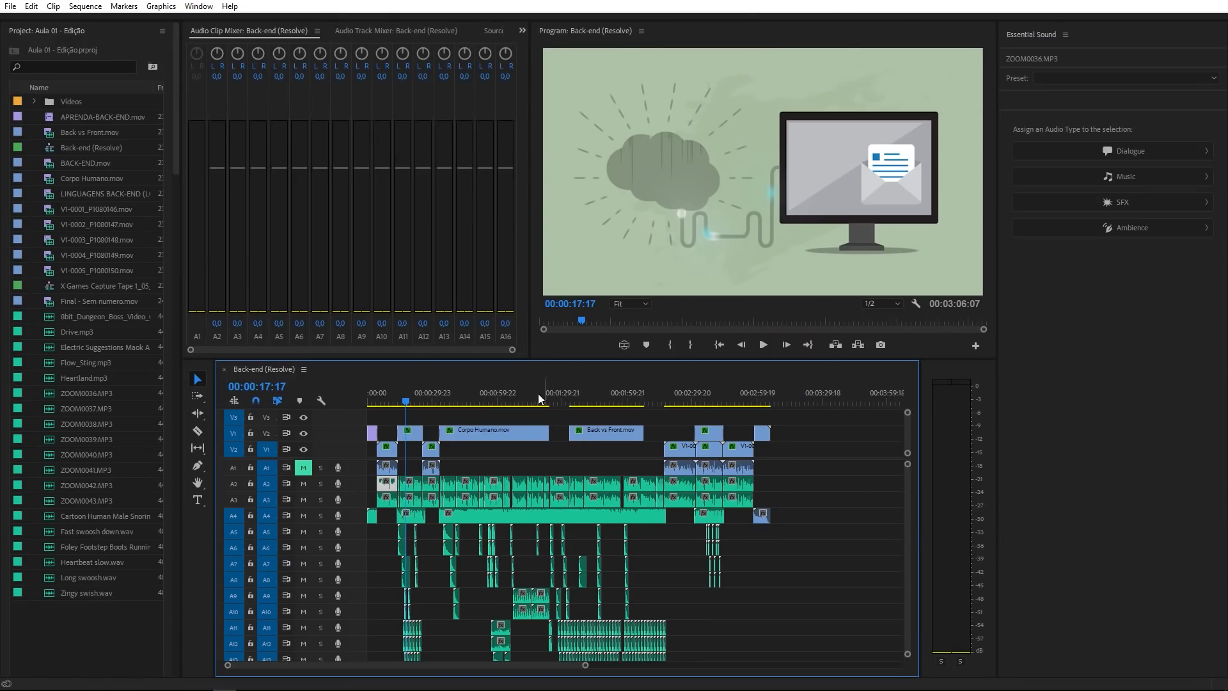
Step: Show the Audio Track Mixer for the Back-end (Resolve) sequence and hide its effects and sends section
click(362, 32)
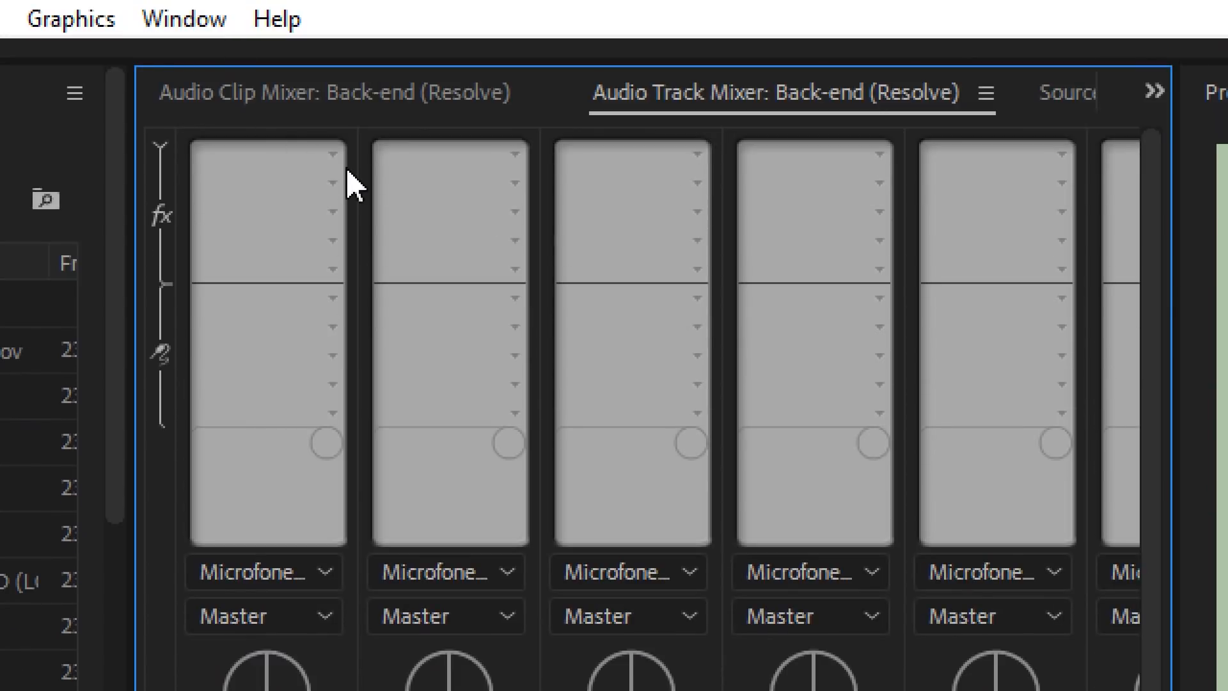
click(332, 155)
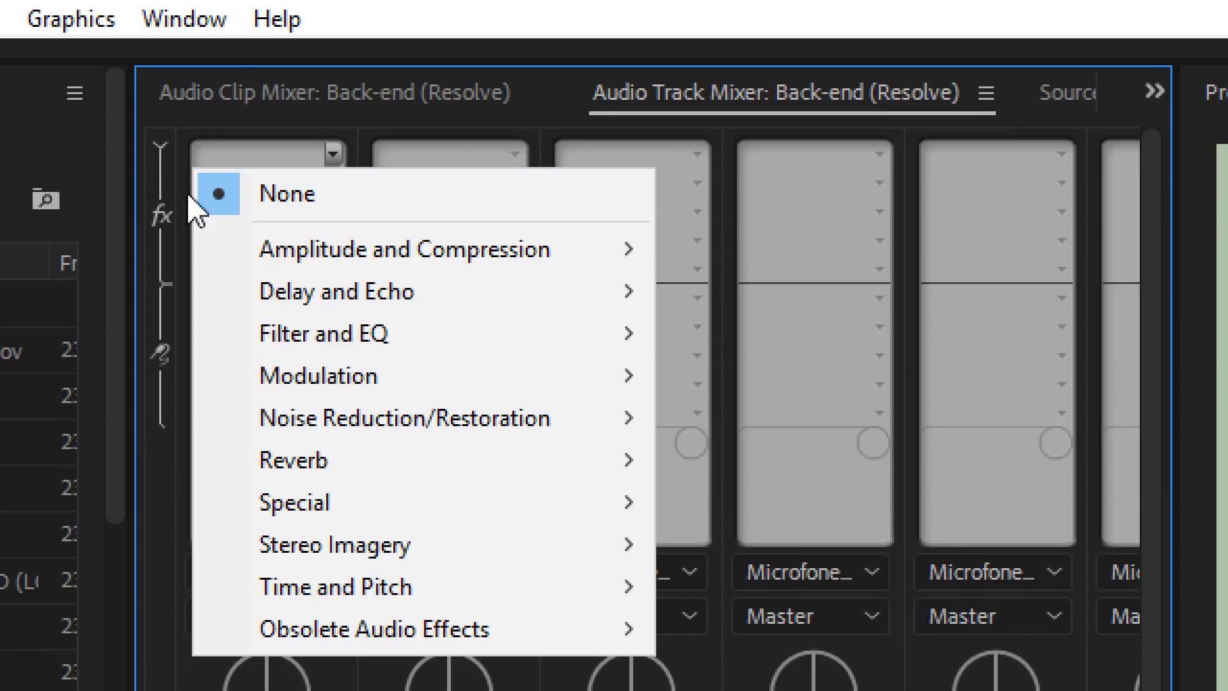
click(162, 154)
click(161, 154)
click(160, 151)
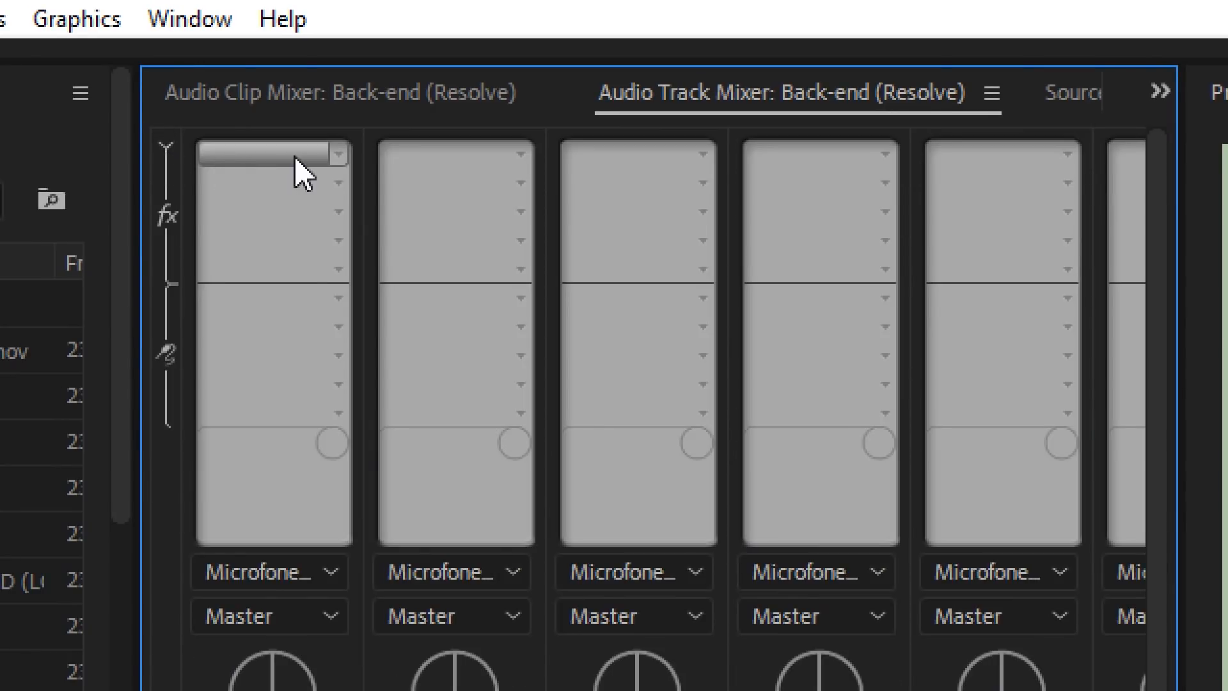
click(161, 154)
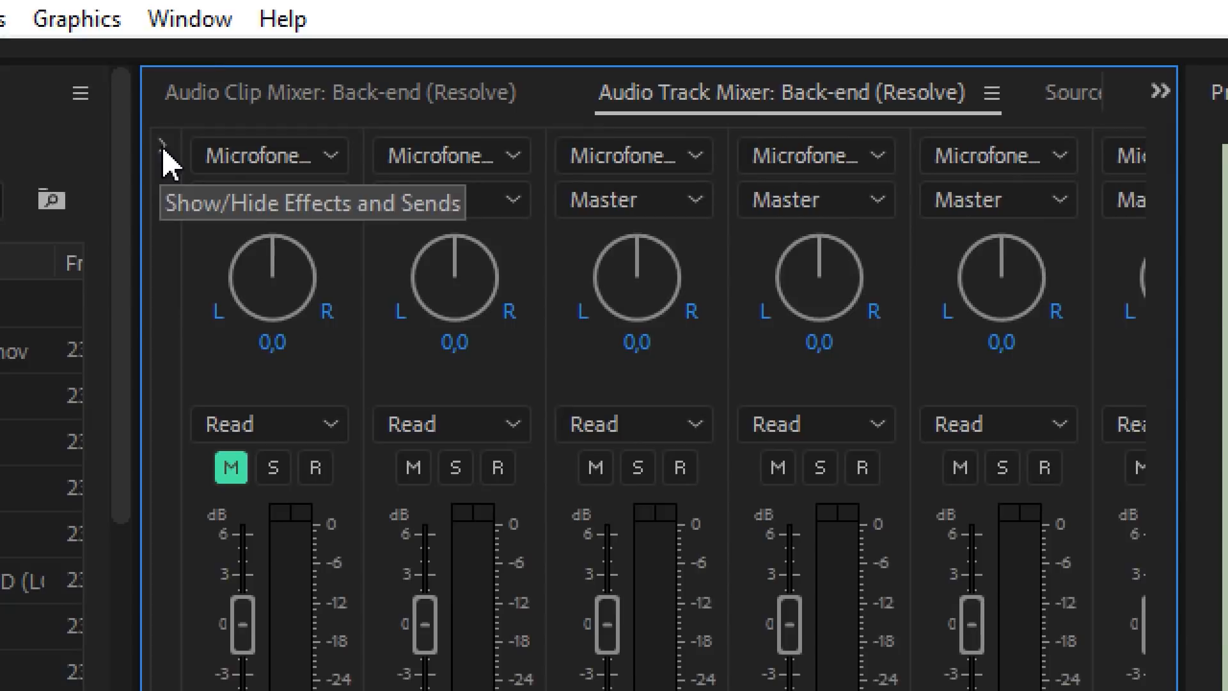
drag(266, 342, 491, 355)
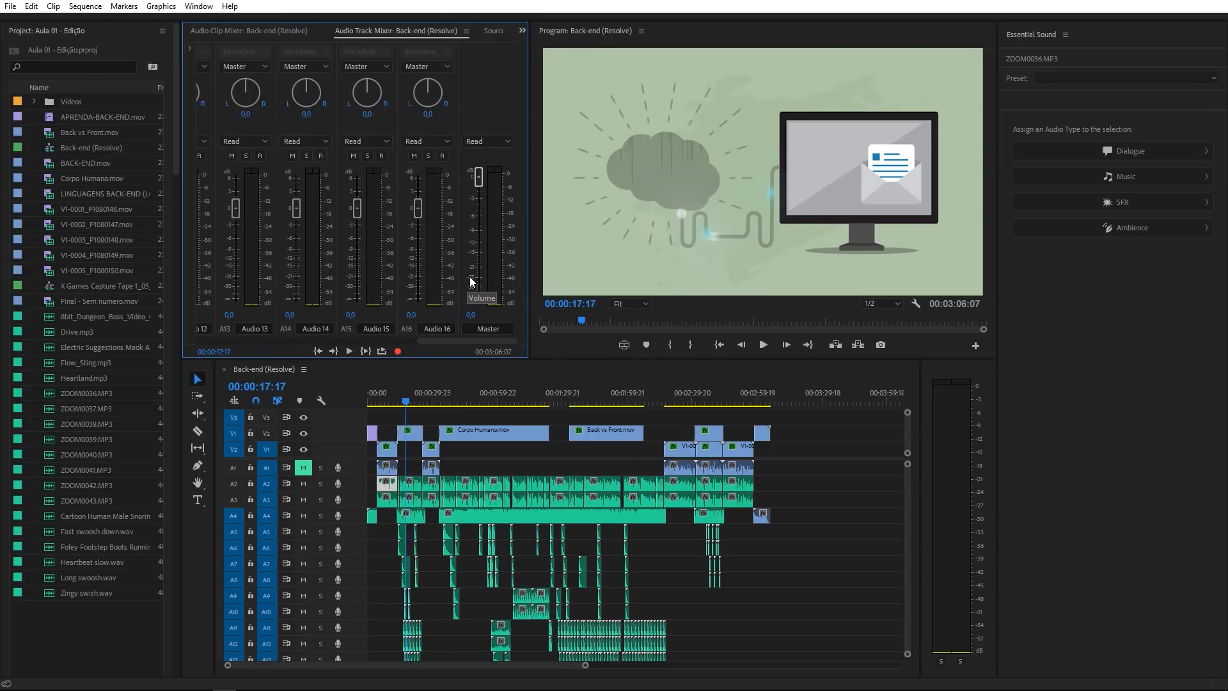
Step: Enlarge the timeline so all audio tracks down to Master fit, and move the playhead to 00:00:11:19
click(492, 451)
click(491, 466)
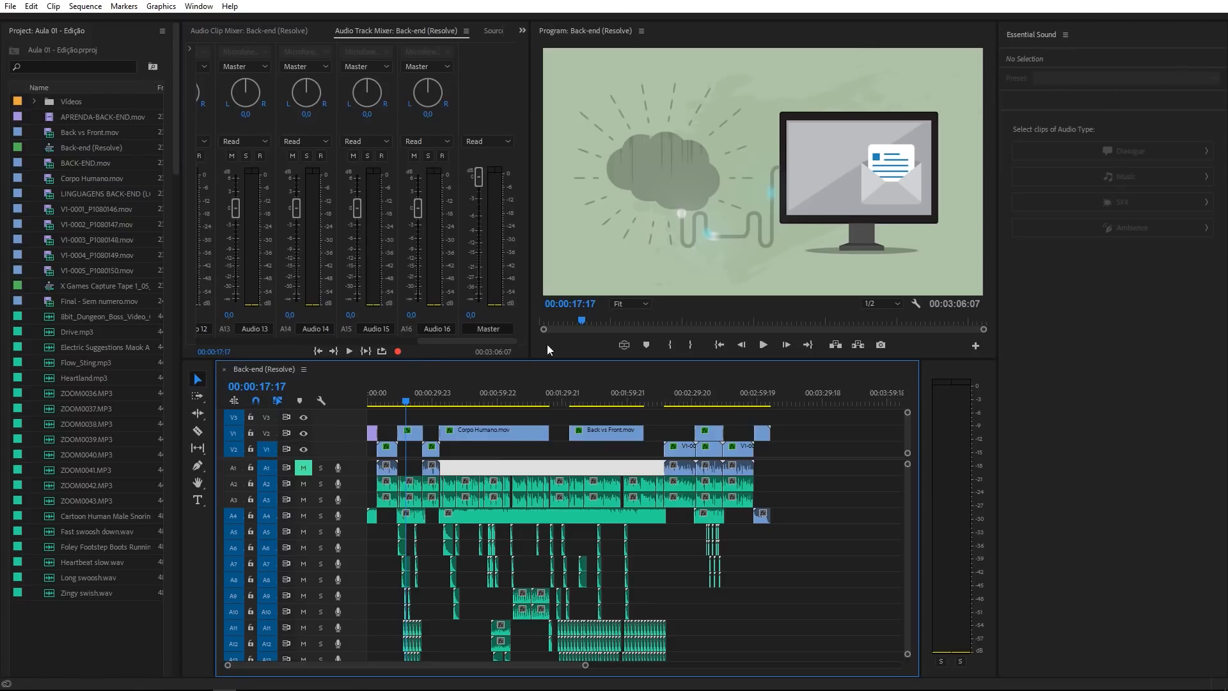
drag(416, 359, 416, 213)
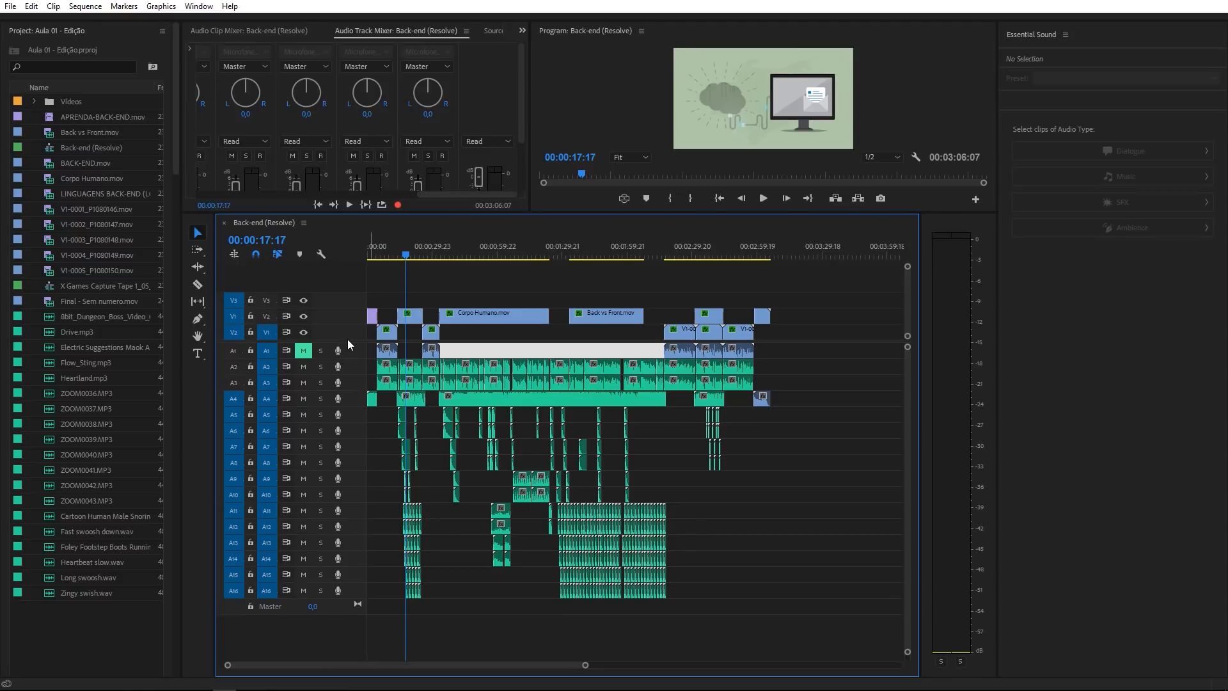
drag(349, 341, 350, 320)
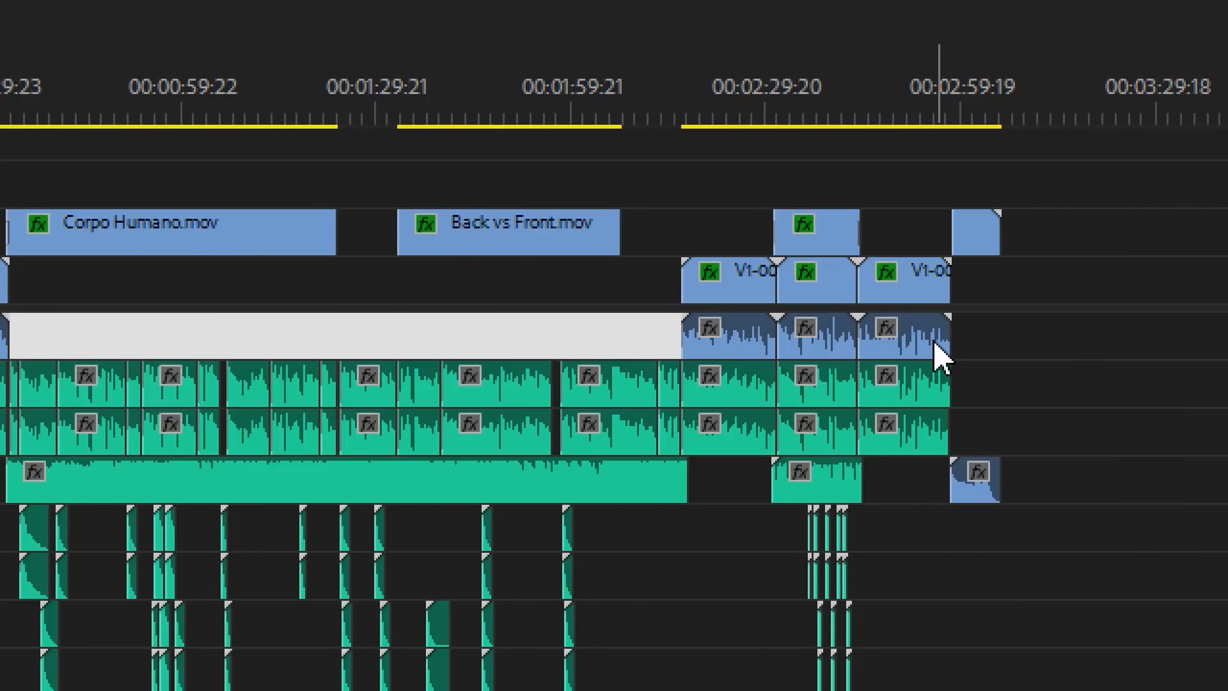
click(733, 284)
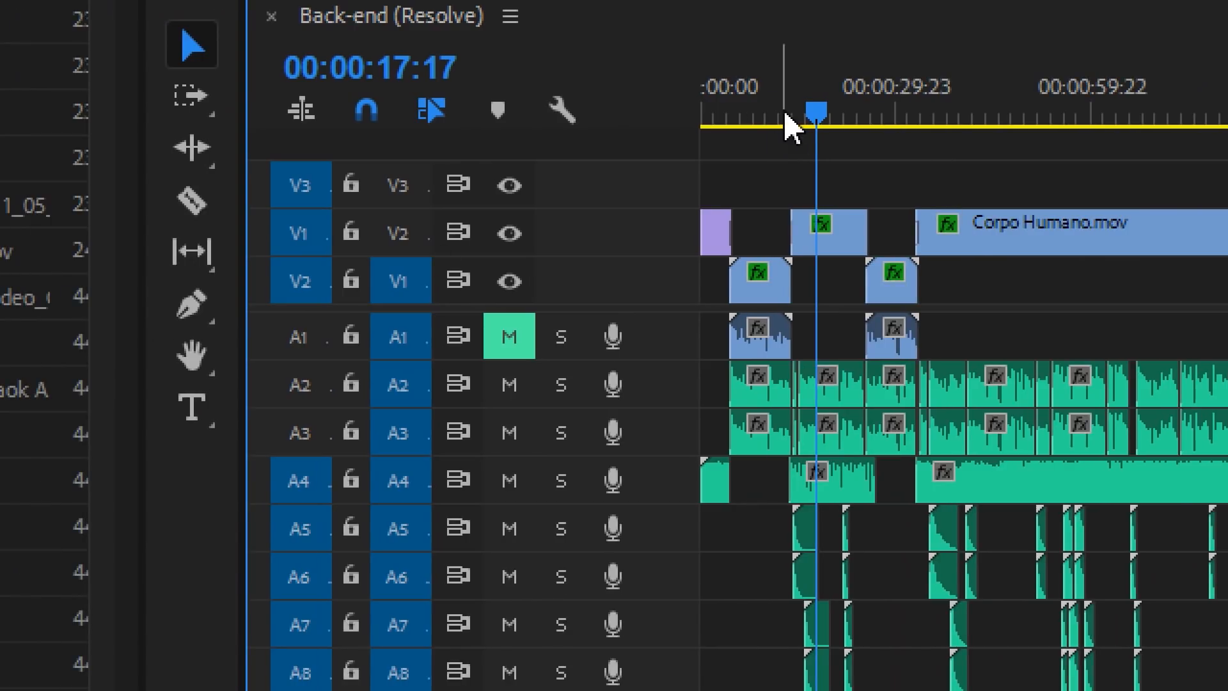
click(788, 118)
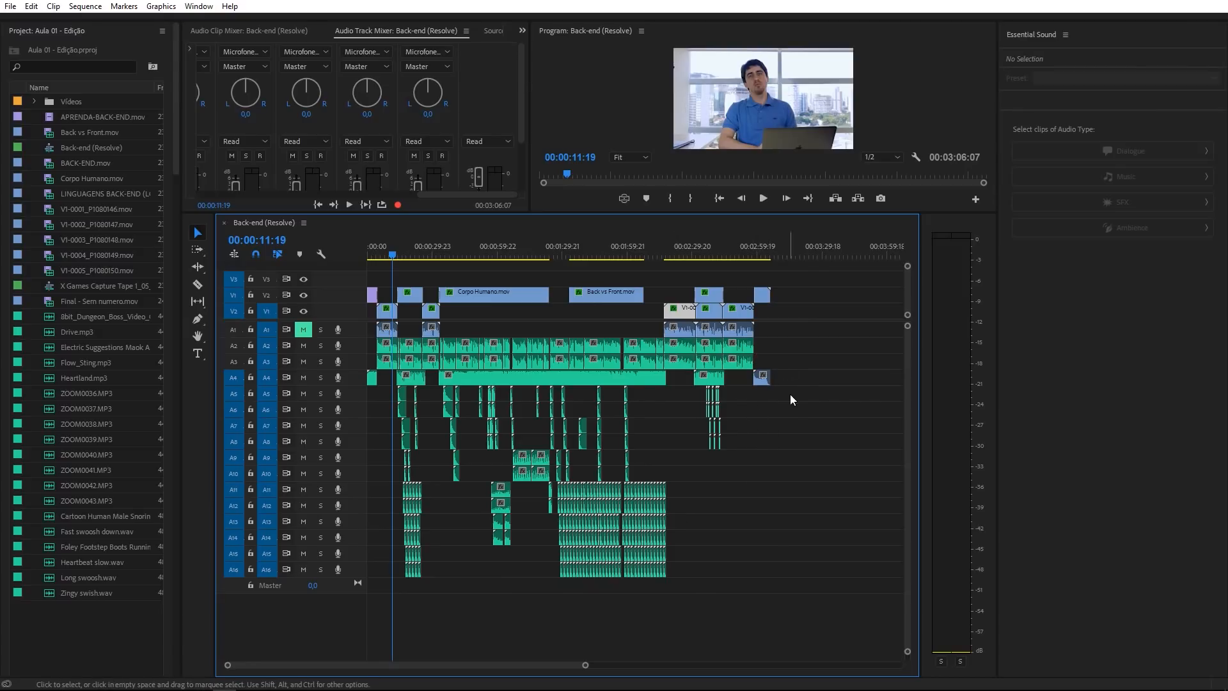
Step: Assign the SFX audio type to the sound effect clips on tracks A5 to A16 and review its Loudness, Creative and Pan settings
drag(828, 610, 397, 390)
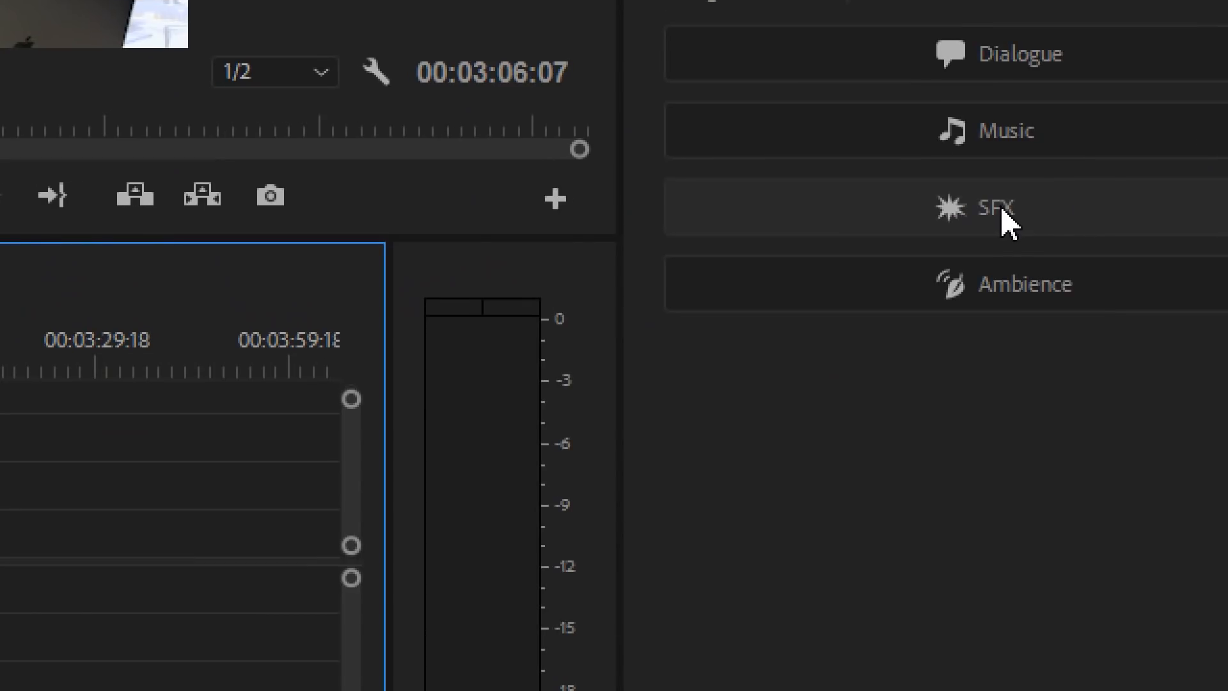
click(1042, 213)
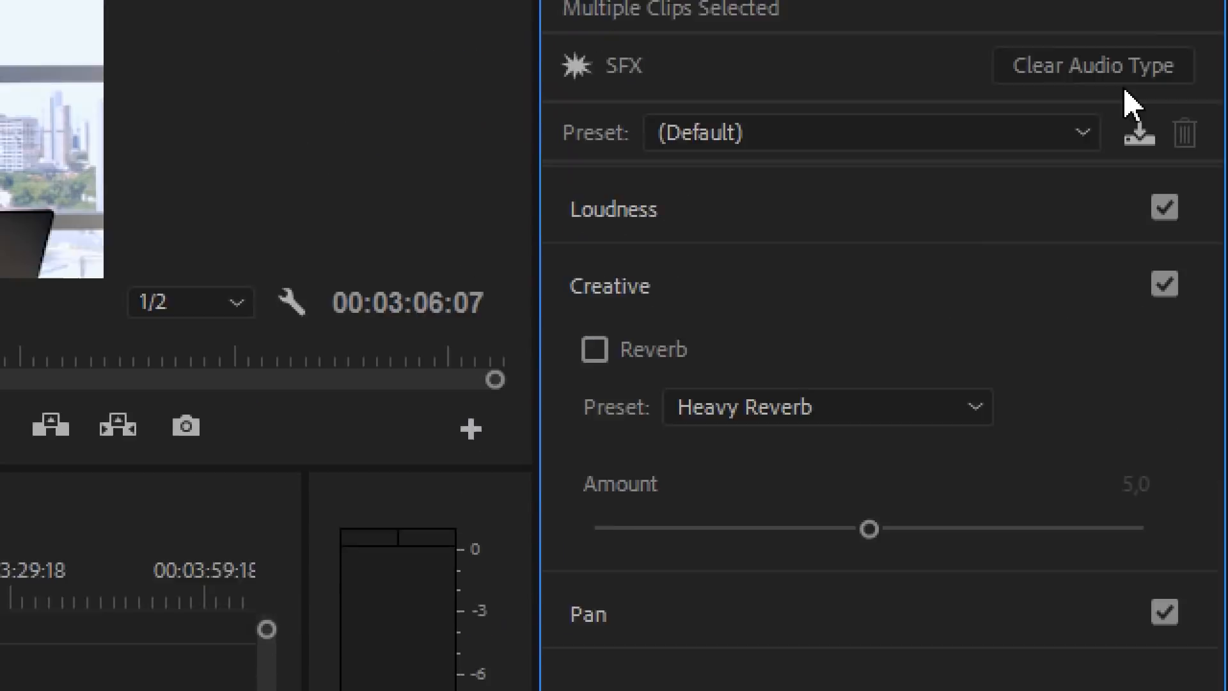
click(652, 217)
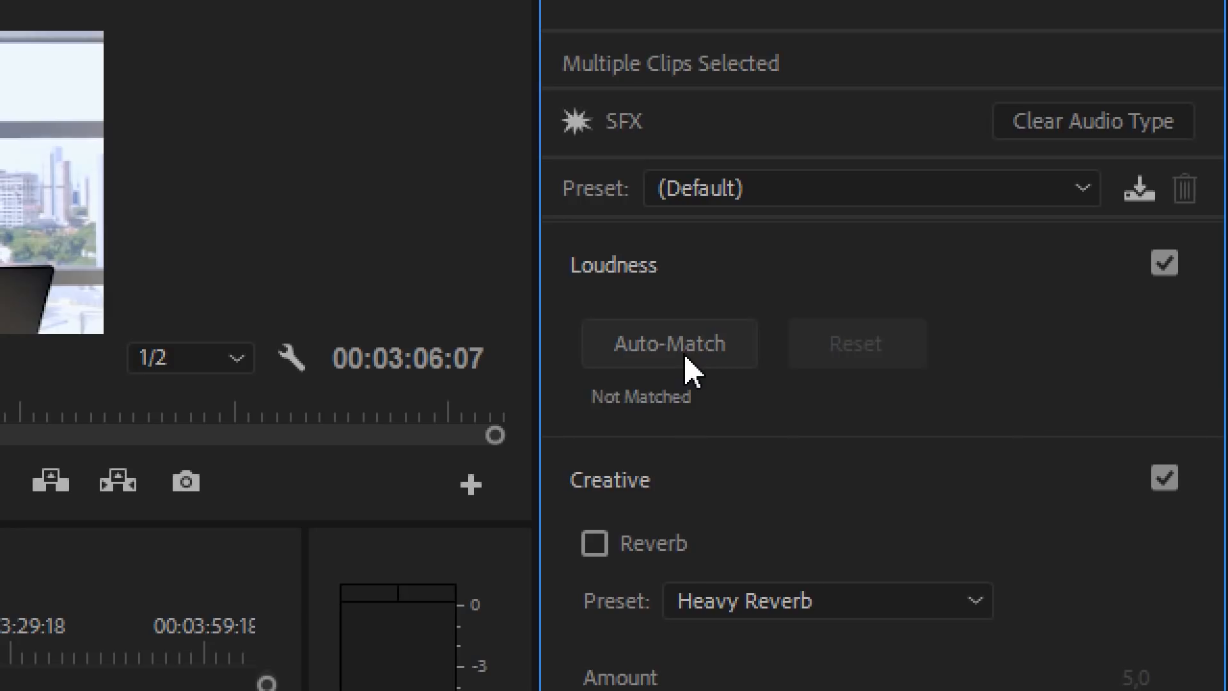
click(605, 266)
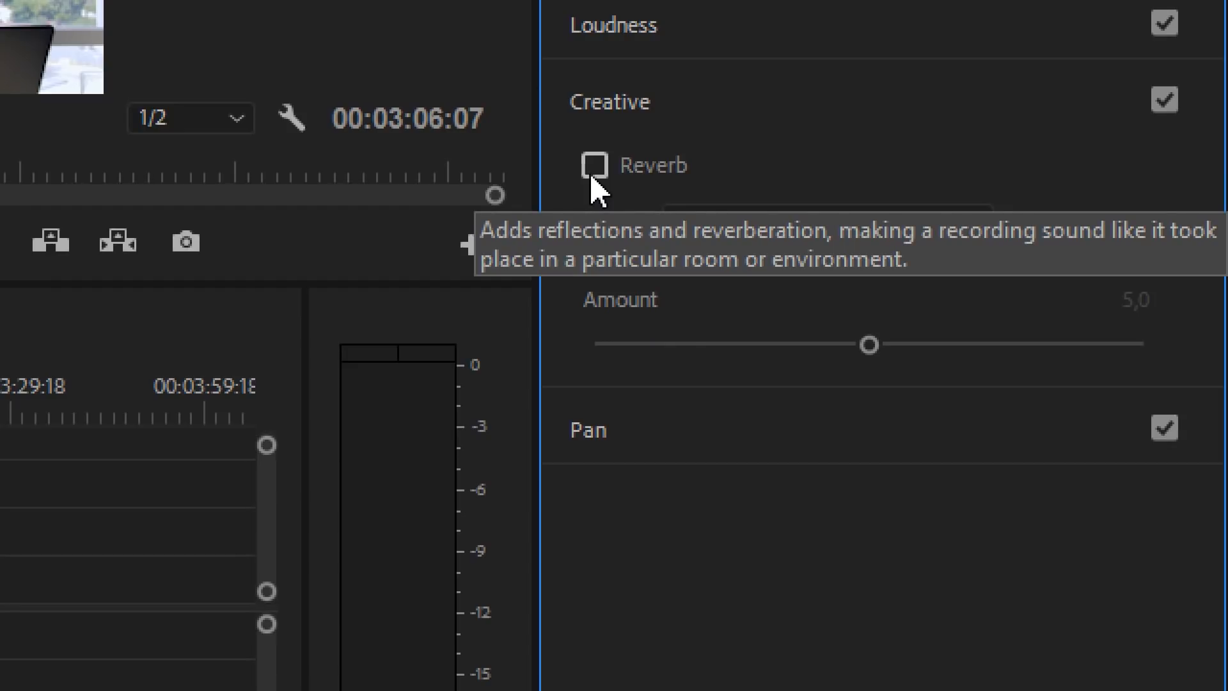
click(685, 110)
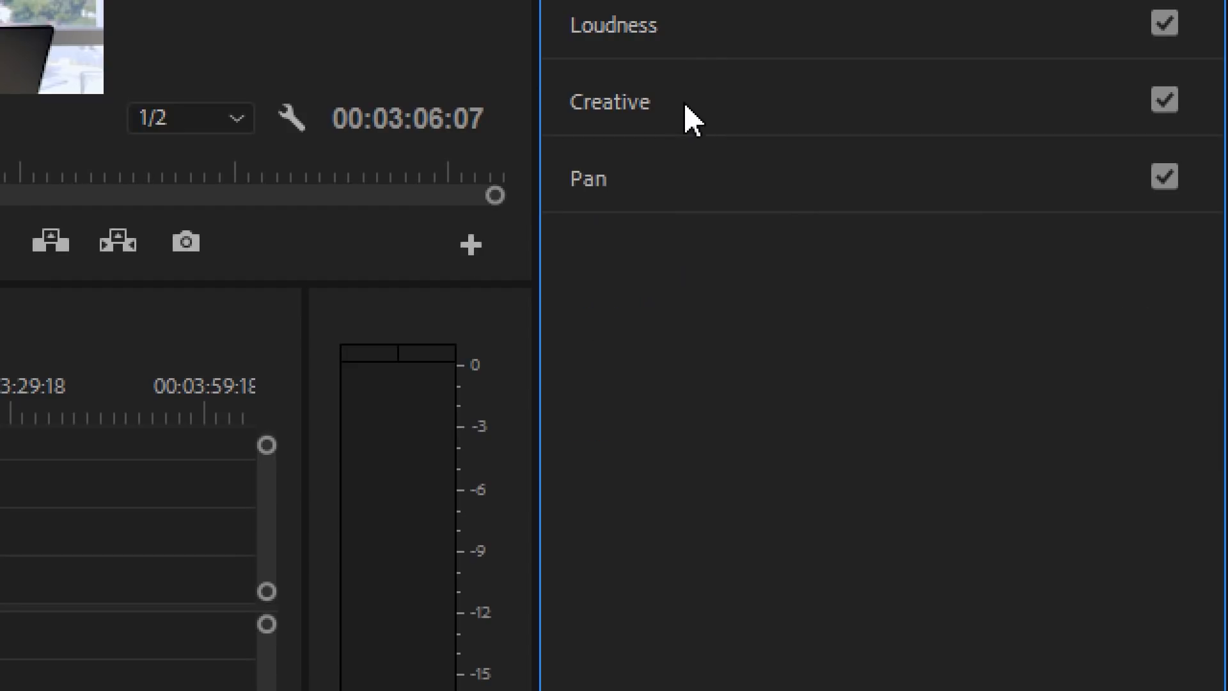
click(632, 178)
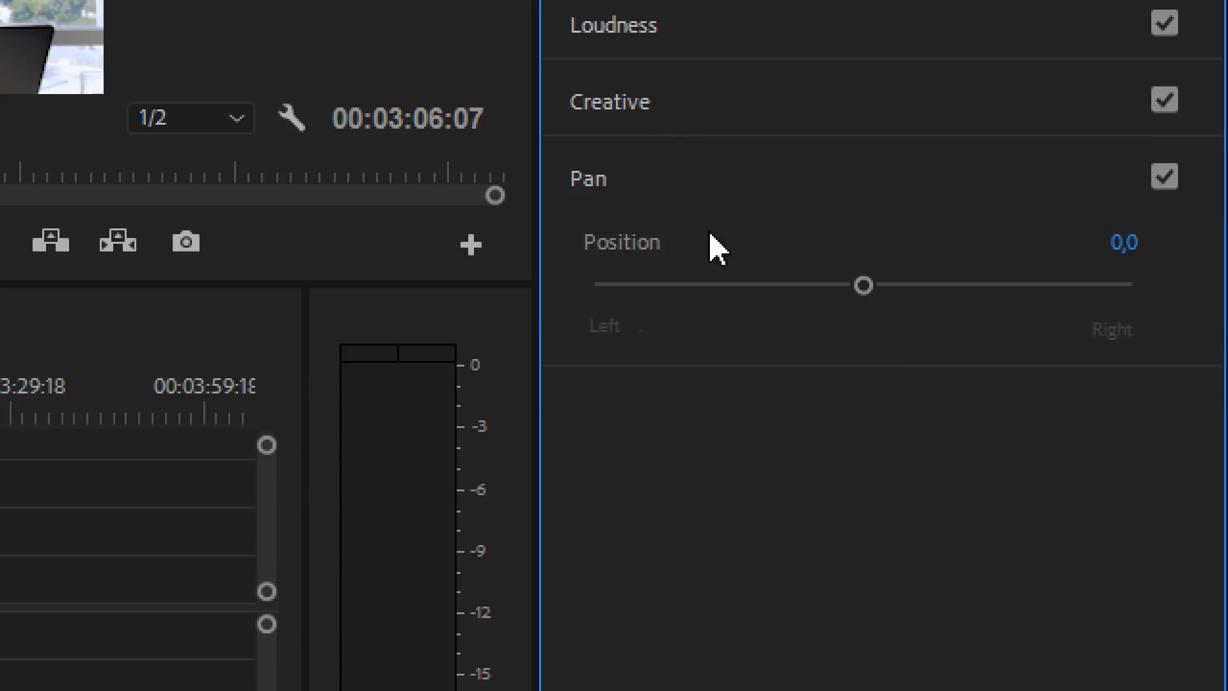
click(620, 171)
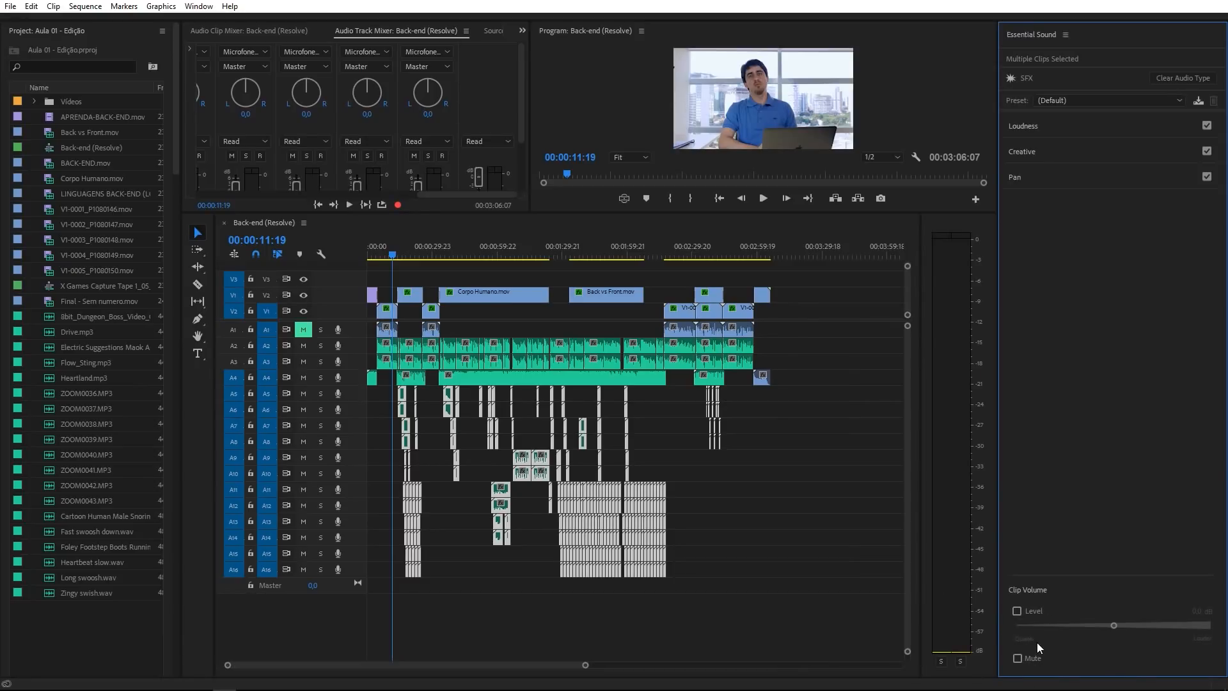
click(804, 513)
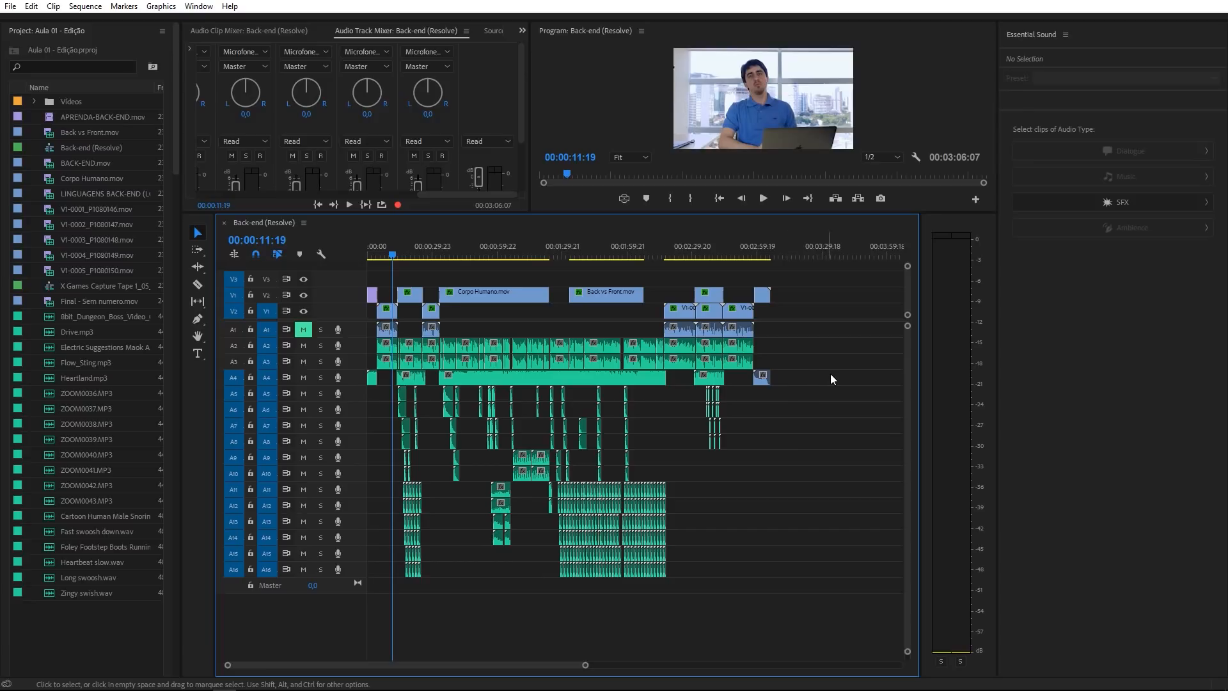
Step: Assign the Music audio type to all clips on track A4 and review its Loudness settings
drag(827, 373, 364, 378)
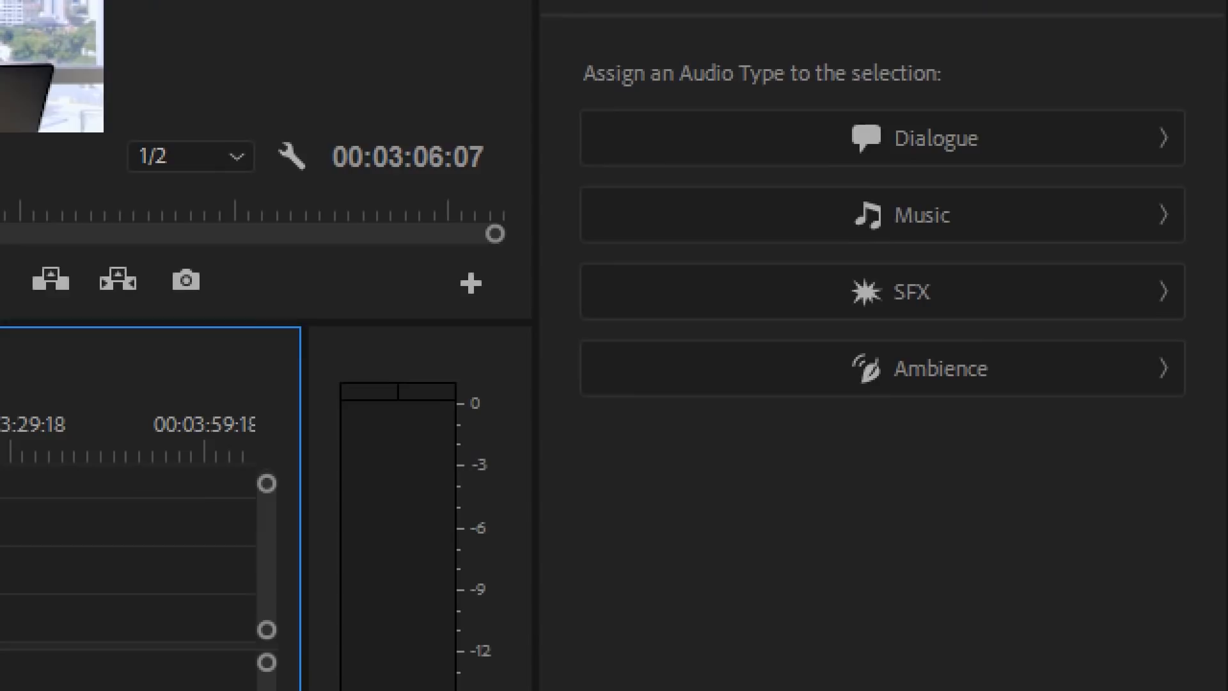
click(967, 230)
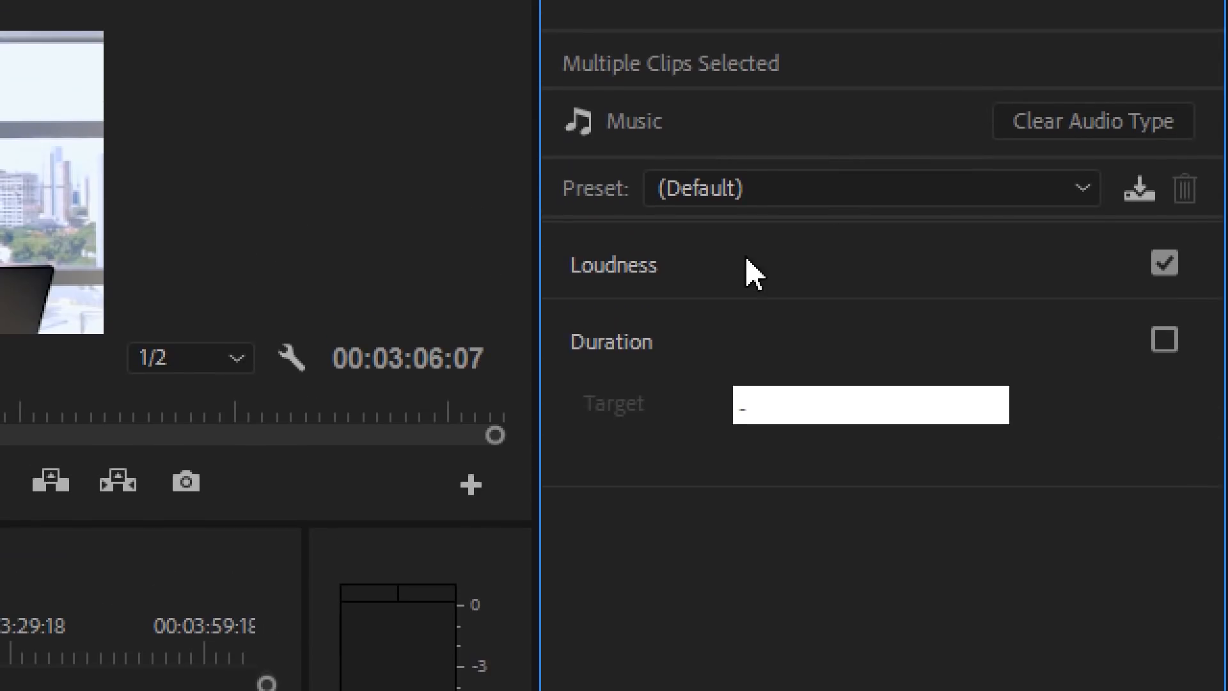
click(649, 72)
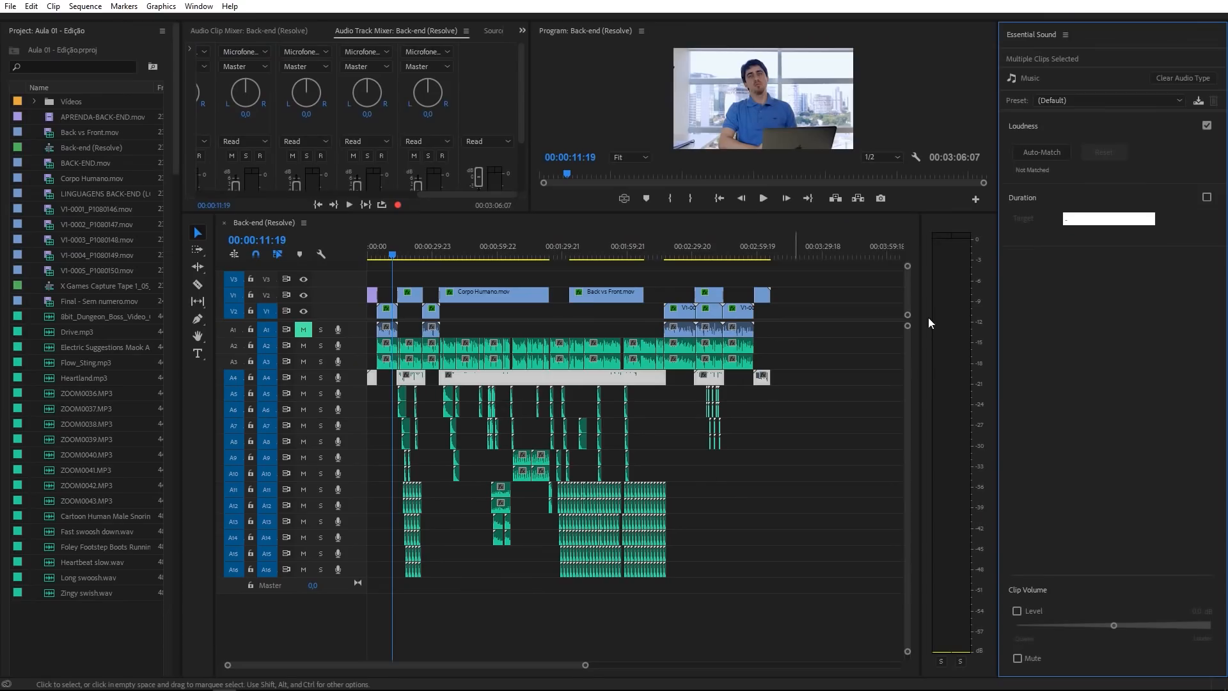
click(800, 466)
click(625, 383)
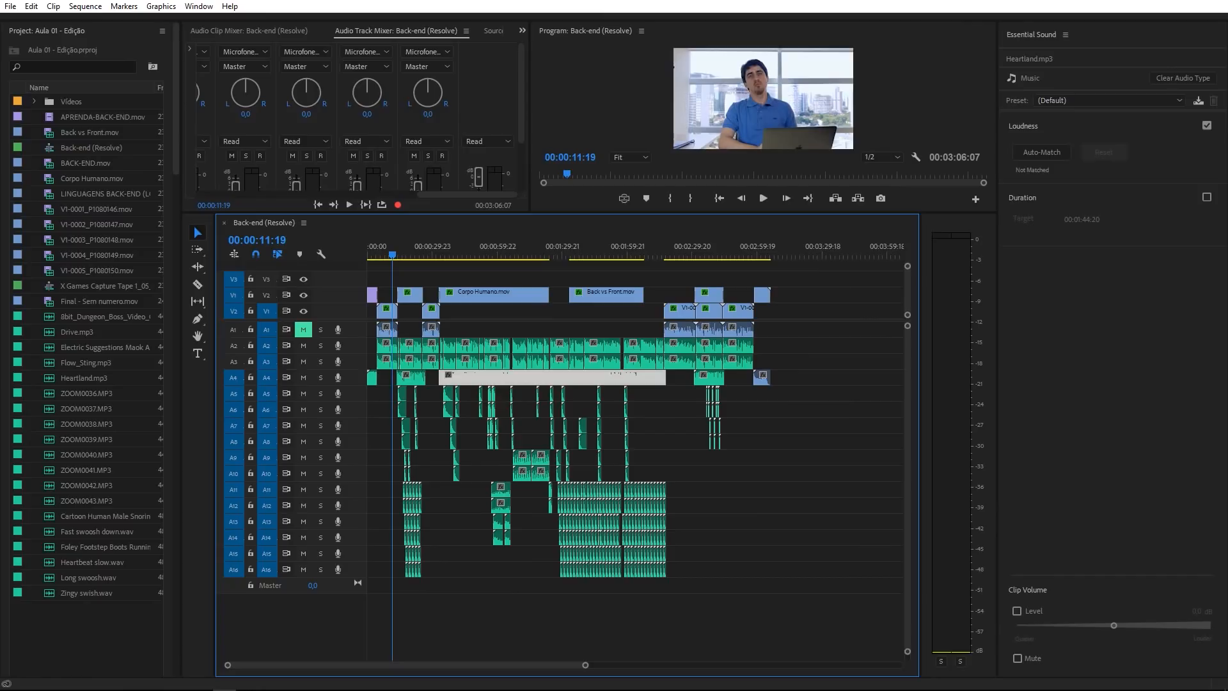
click(782, 363)
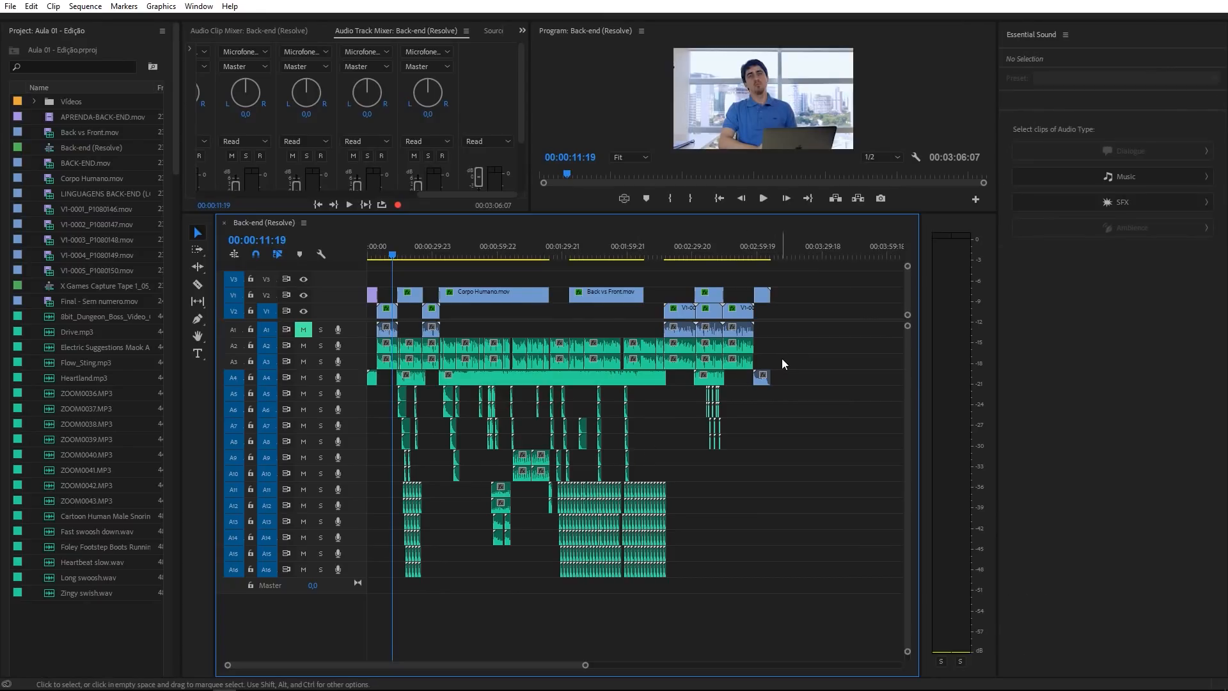
Step: Assign the Dialogue audio type to all clips on tracks A2 and A3 and collapse its Clarity and Creative settings
drag(625, 359, 363, 338)
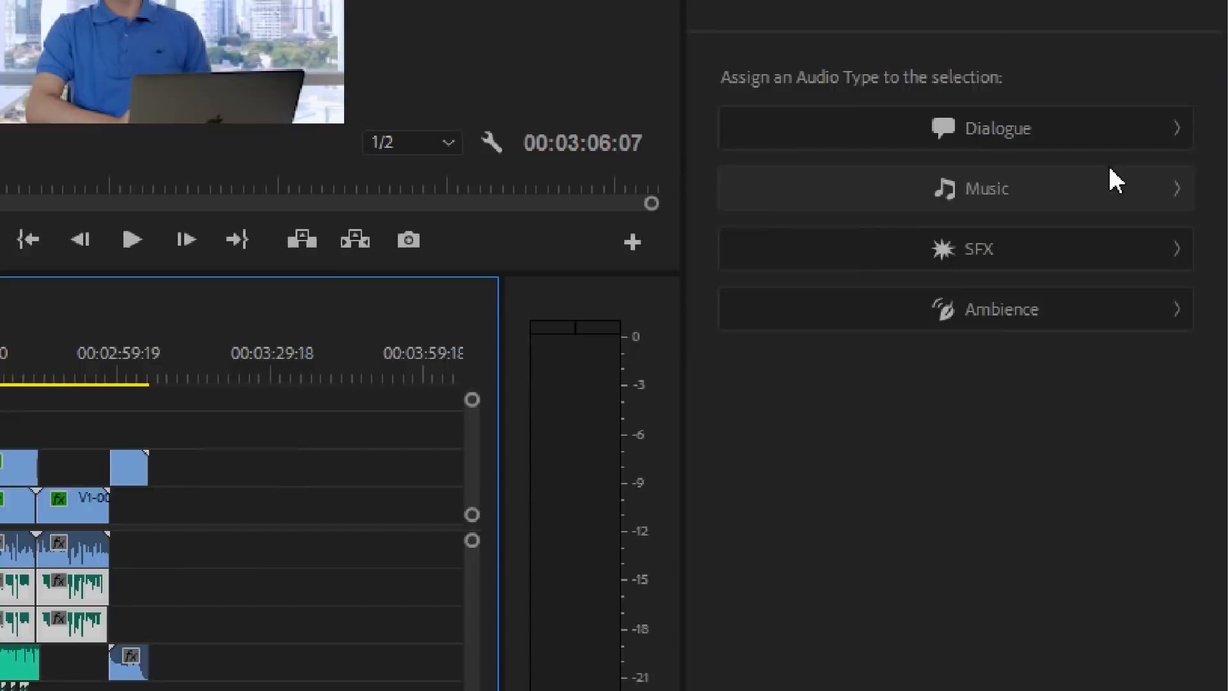
click(1087, 139)
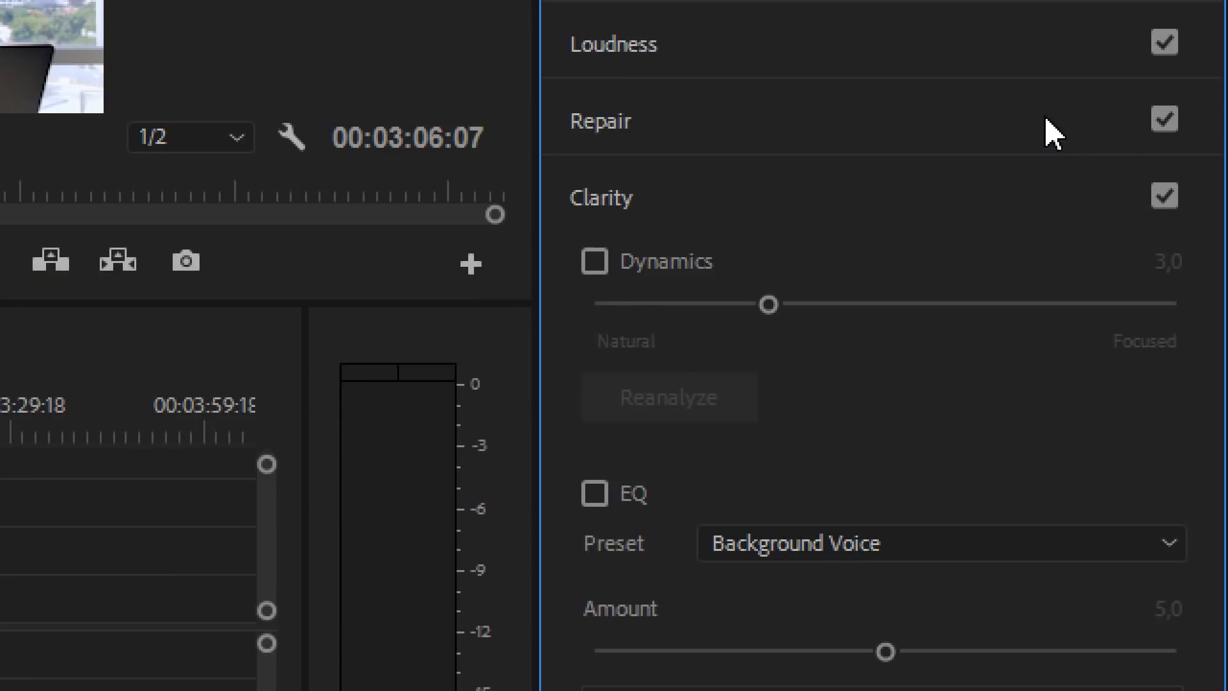
click(625, 199)
click(634, 274)
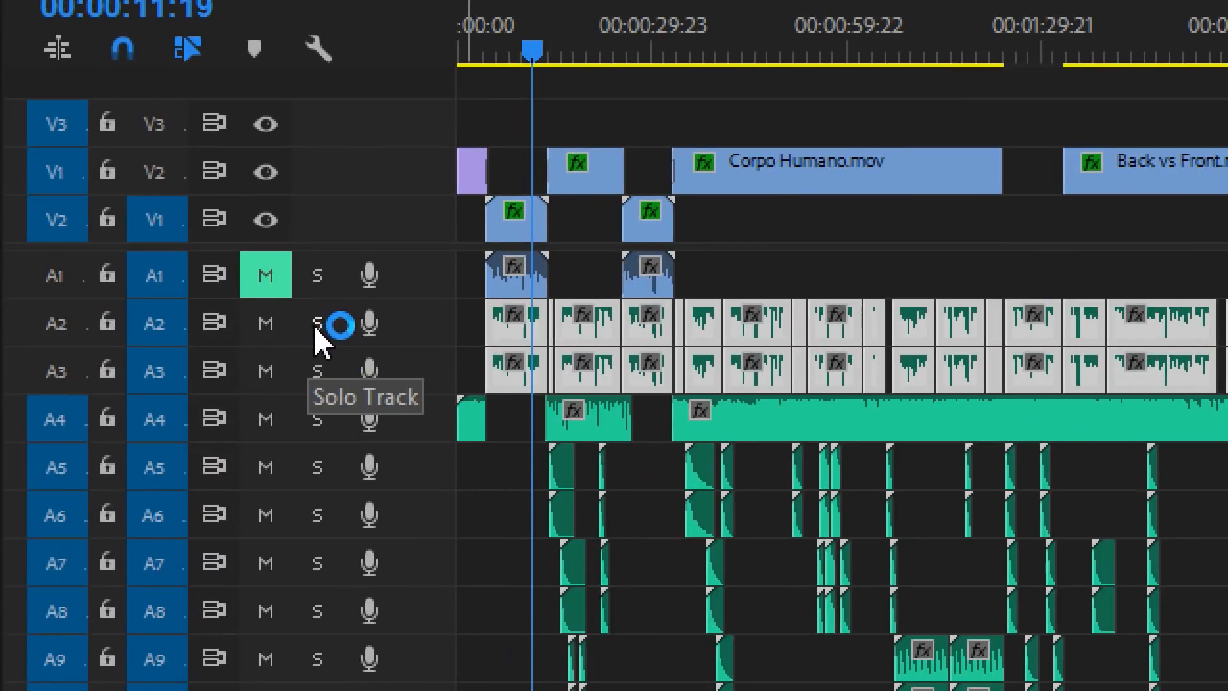
Step: Solo audio tracks A2 and A3 and play the dialogue from the playhead
click(320, 346)
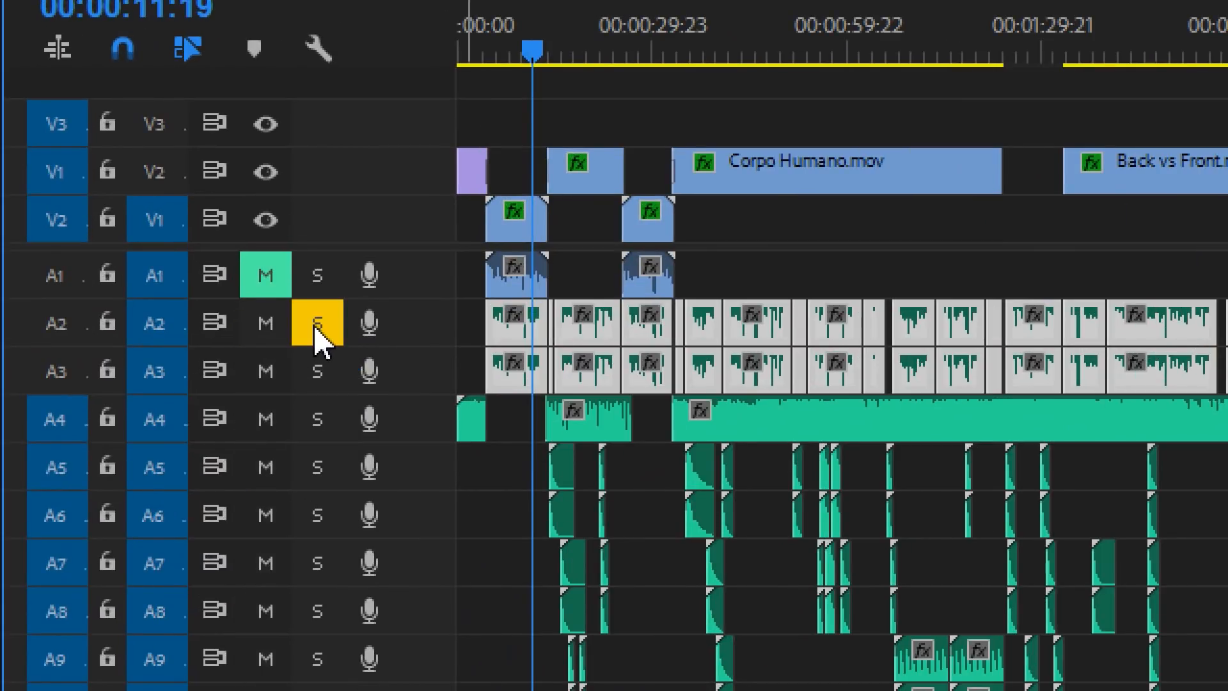
click(319, 372)
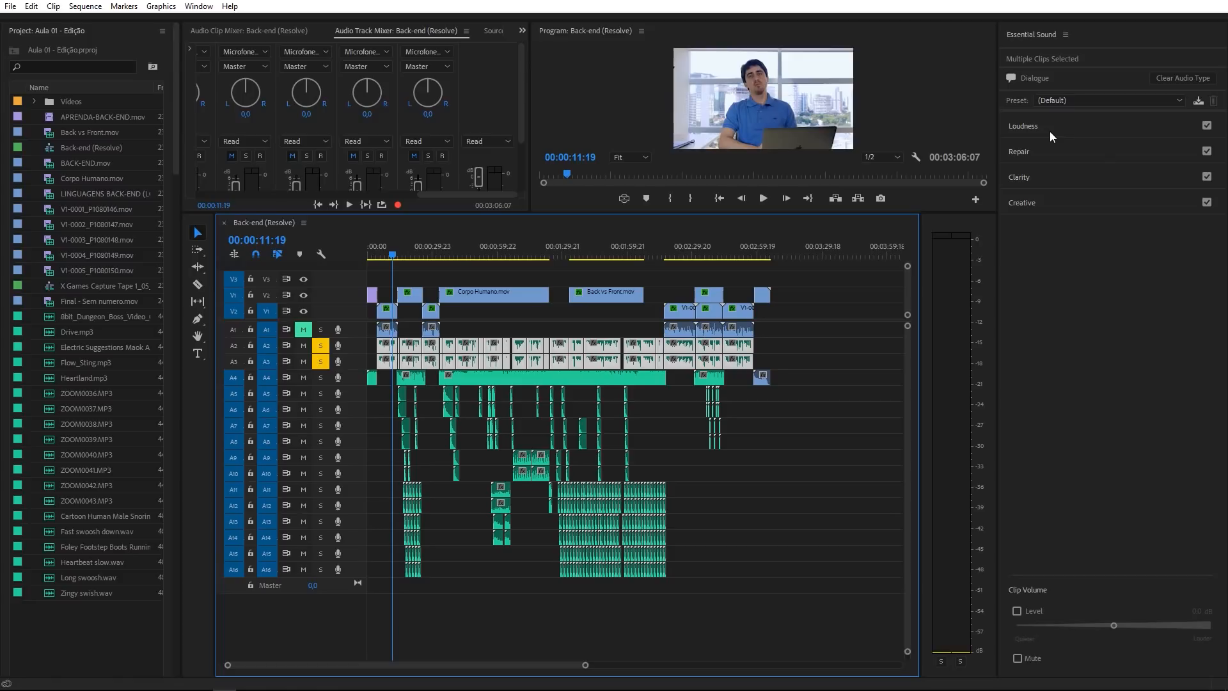
key(space)
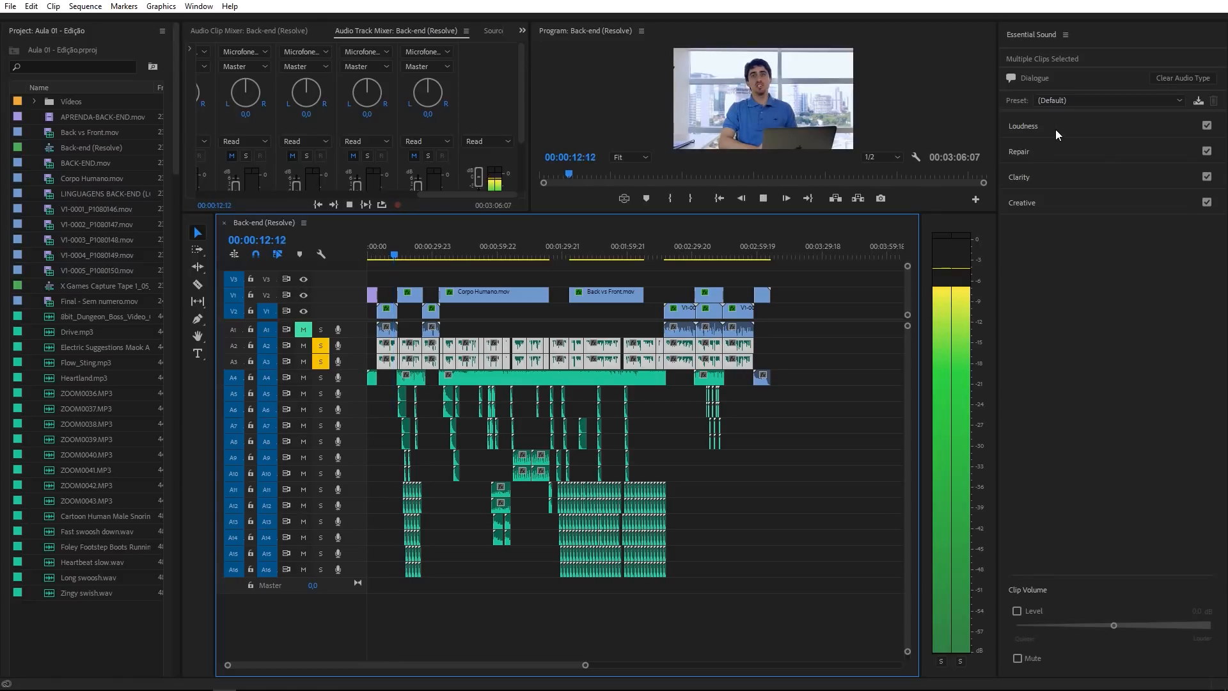
Step: Auto-match the loudness of the dialogue clips on tracks A2 and A3 and play them back
click(1055, 129)
key(space)
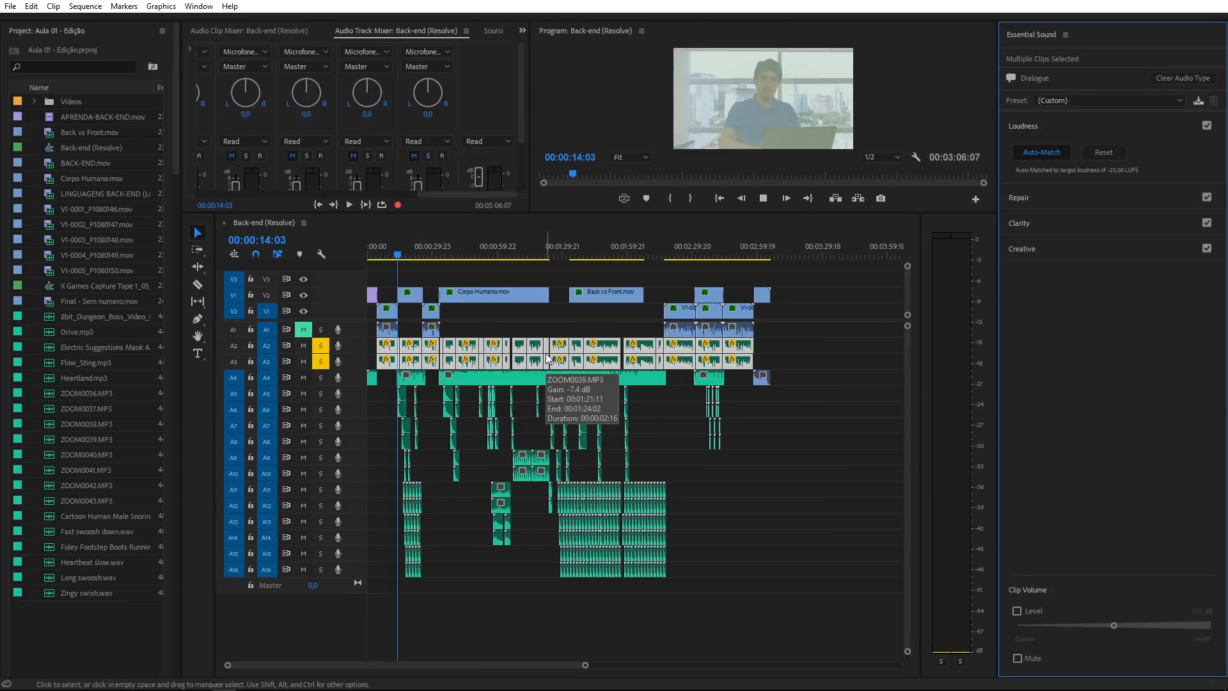
Step: Play the loudness-matched dialogue at several points, including around 00:00:57 and 00:02:25
key(space)
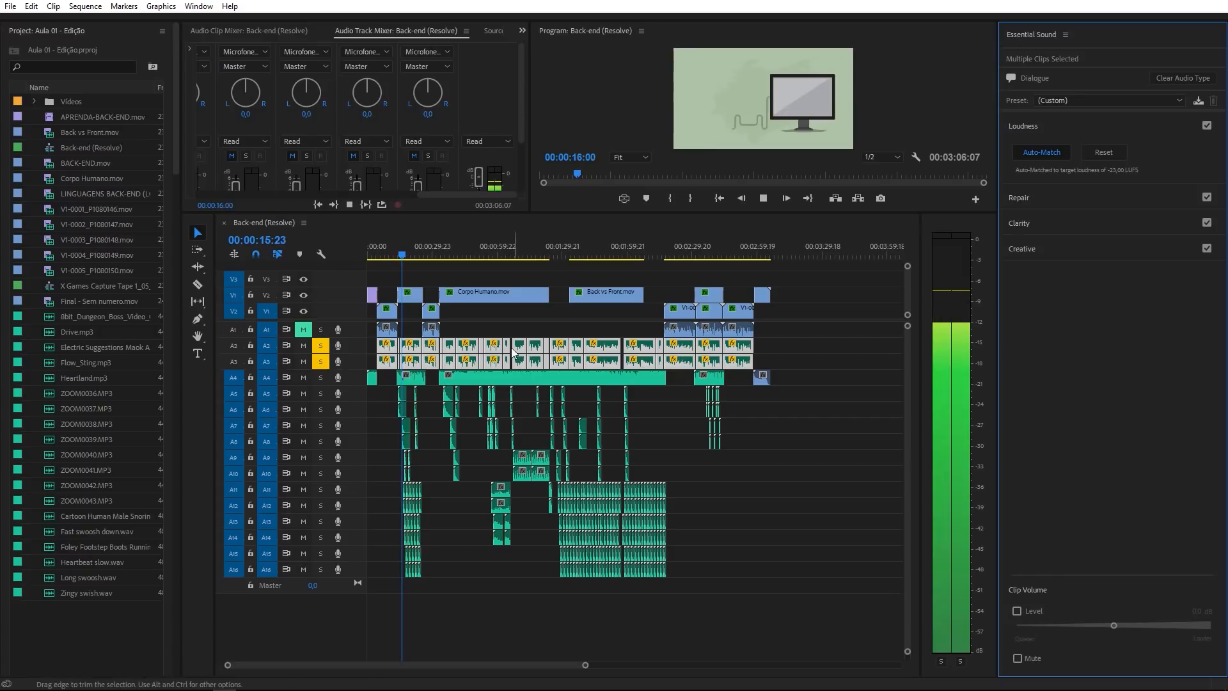
click(492, 253)
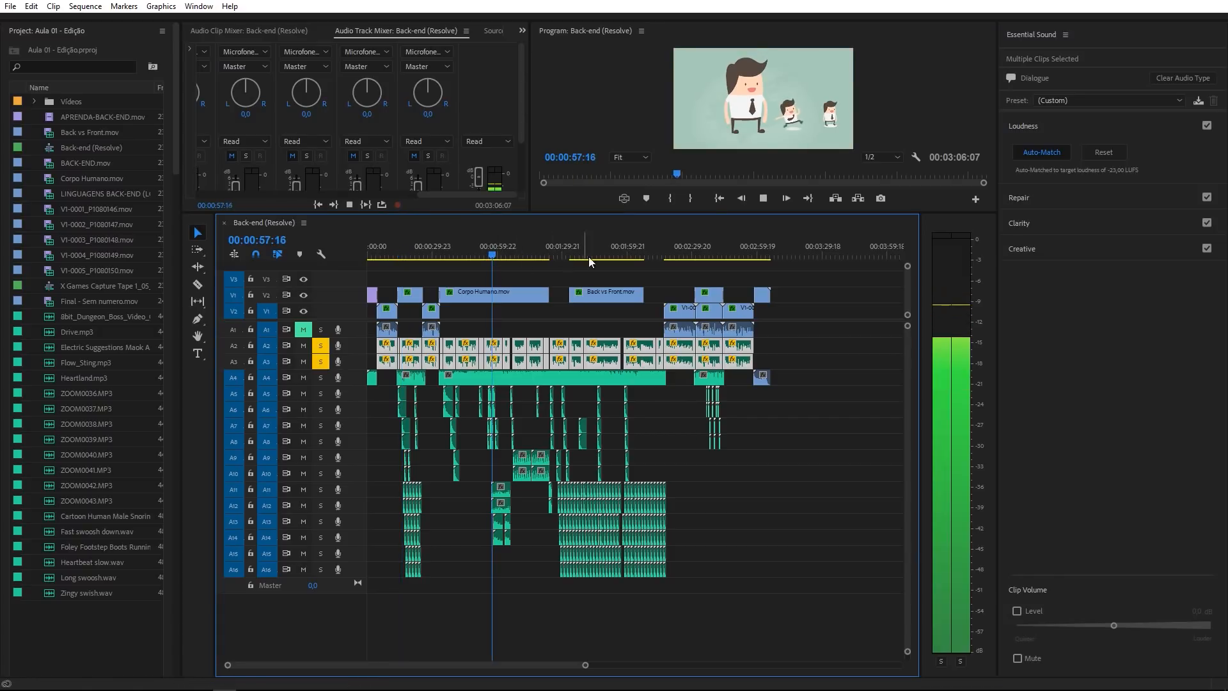
click(608, 250)
click(679, 254)
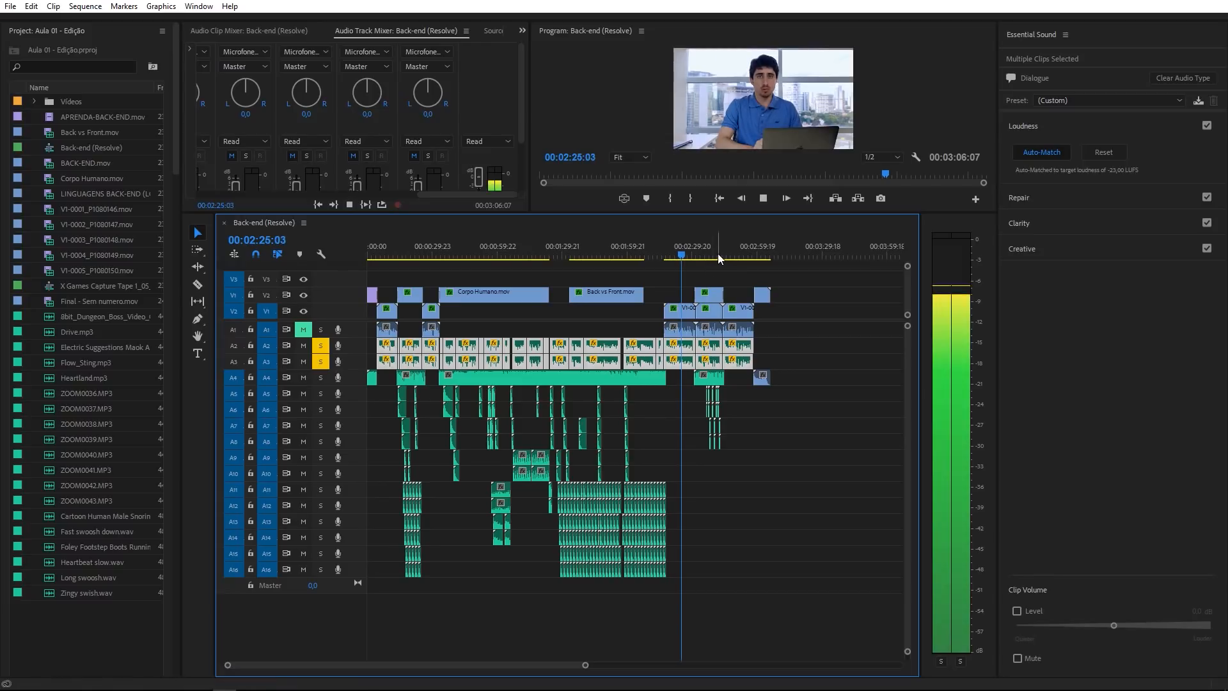
Step: Collapse the Loudness settings, expand Repair, and select only the ZOOM0041.MP3 clip at the playhead on track A2
click(1033, 126)
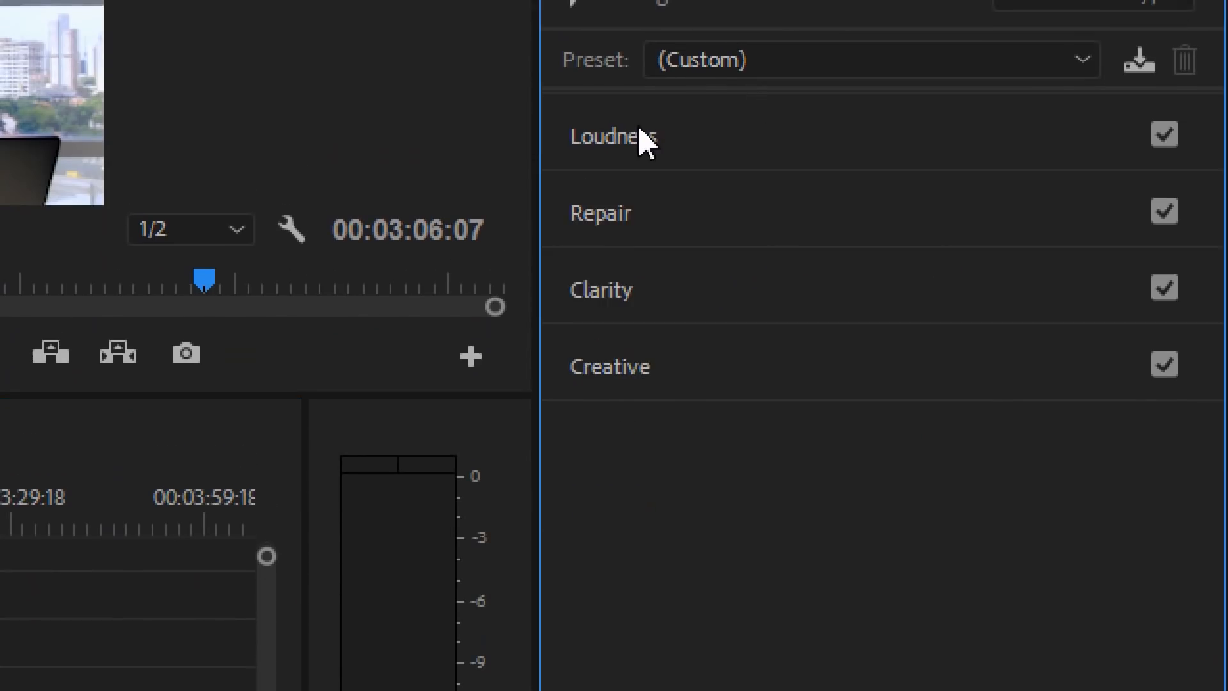
click(637, 213)
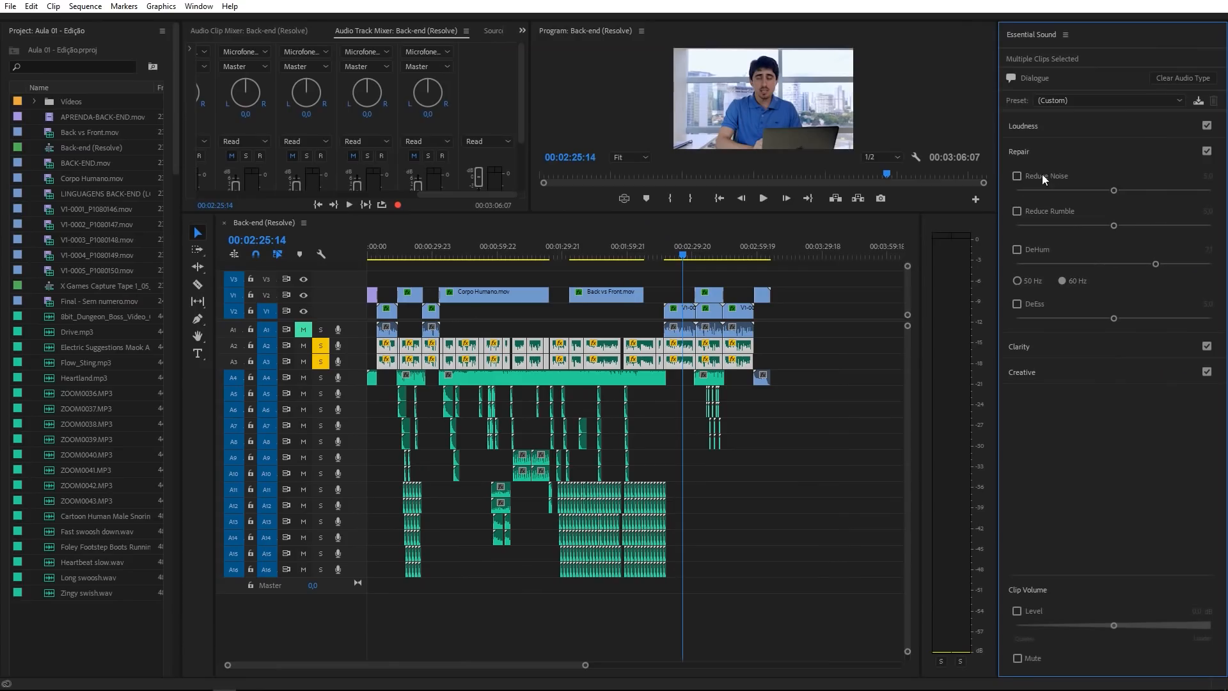
click(907, 350)
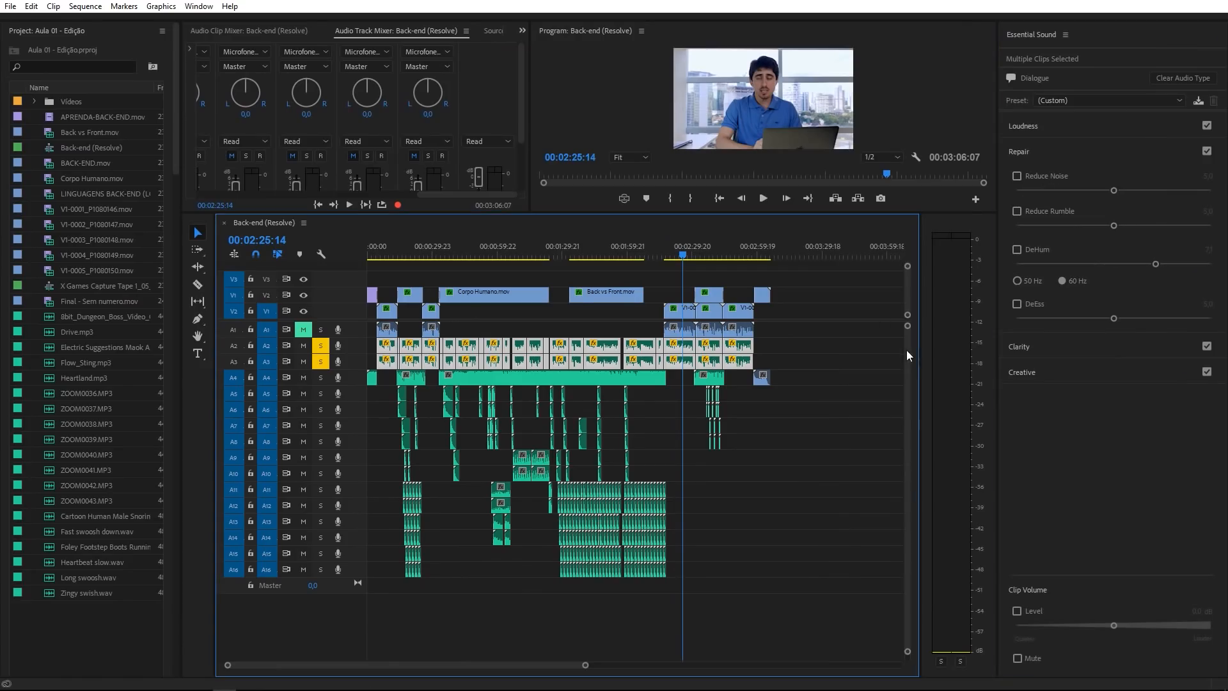
click(779, 351)
click(680, 348)
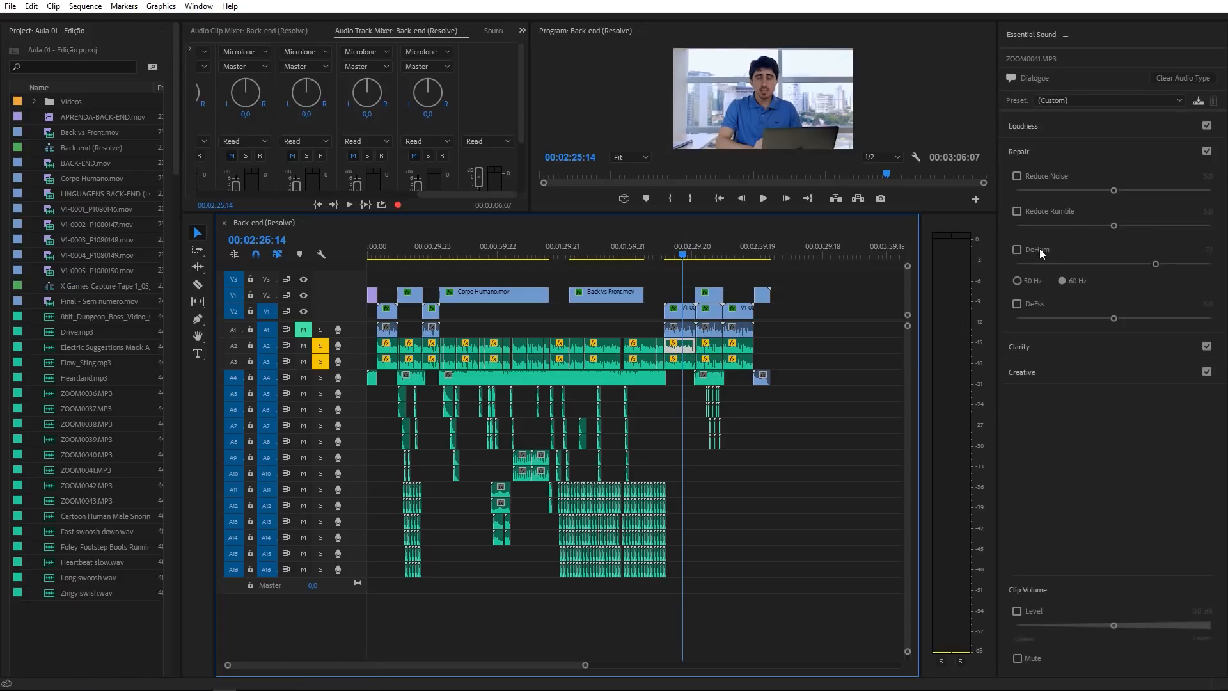
Step: Enable Reduce Noise on the selected clip and toggle it off and on while checking its audio effects in Effect Controls
click(1052, 174)
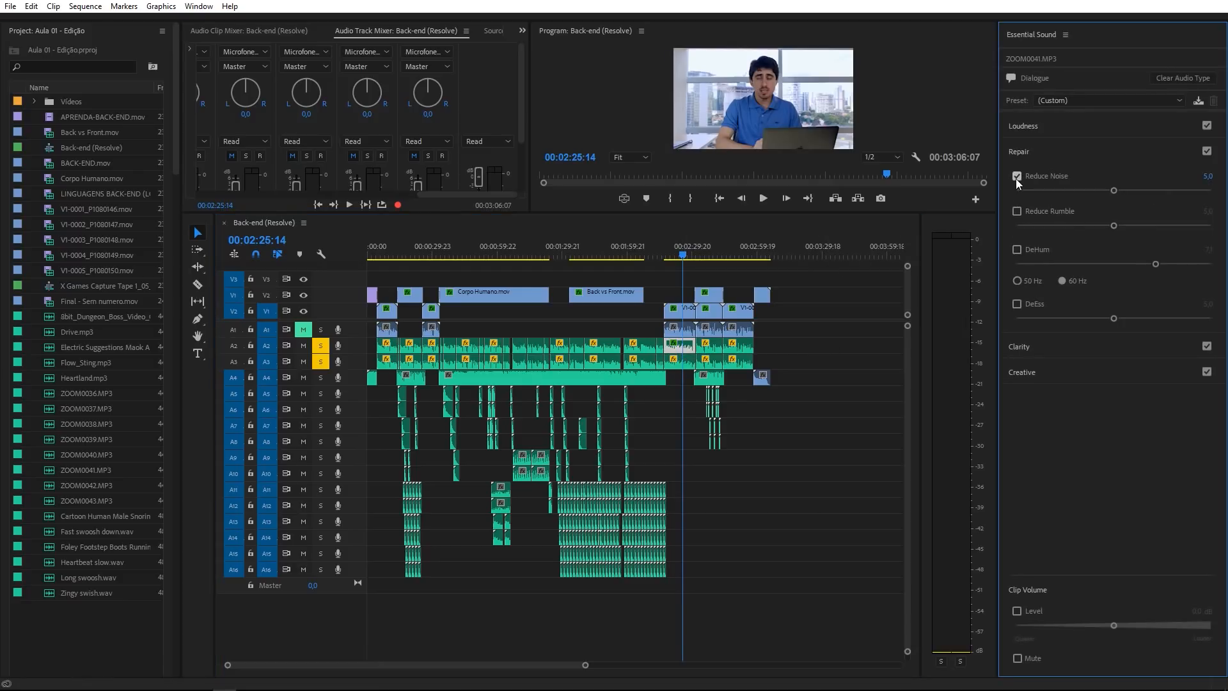
click(522, 30)
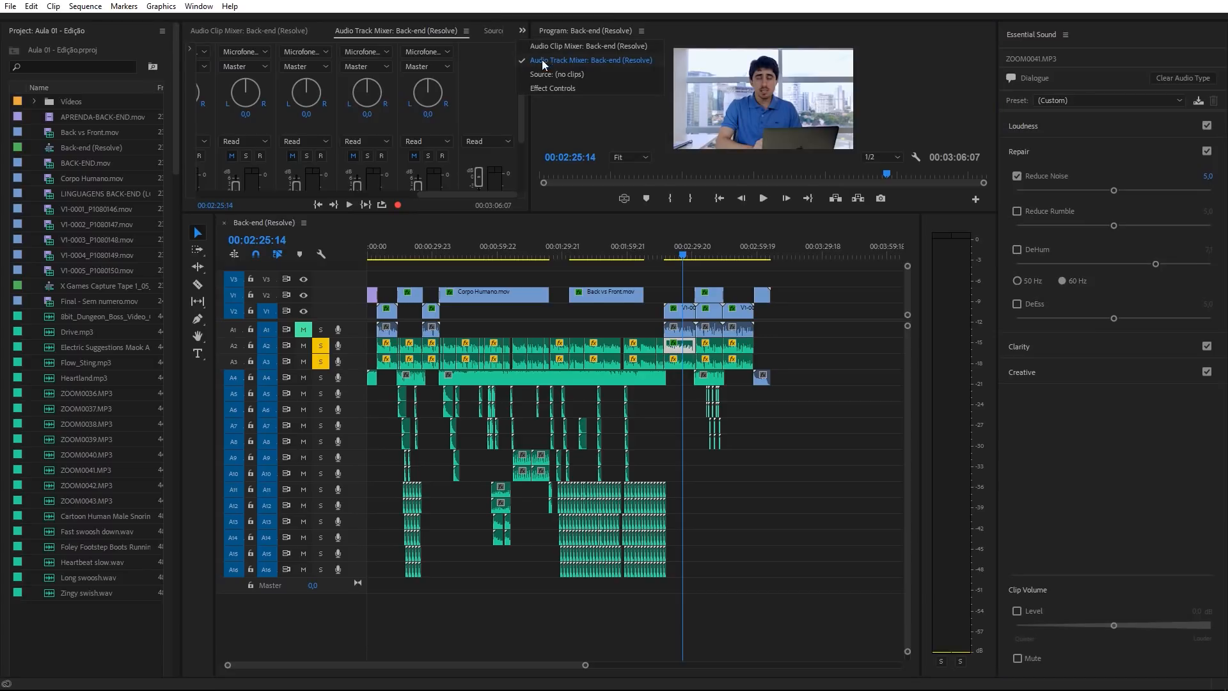
click(548, 88)
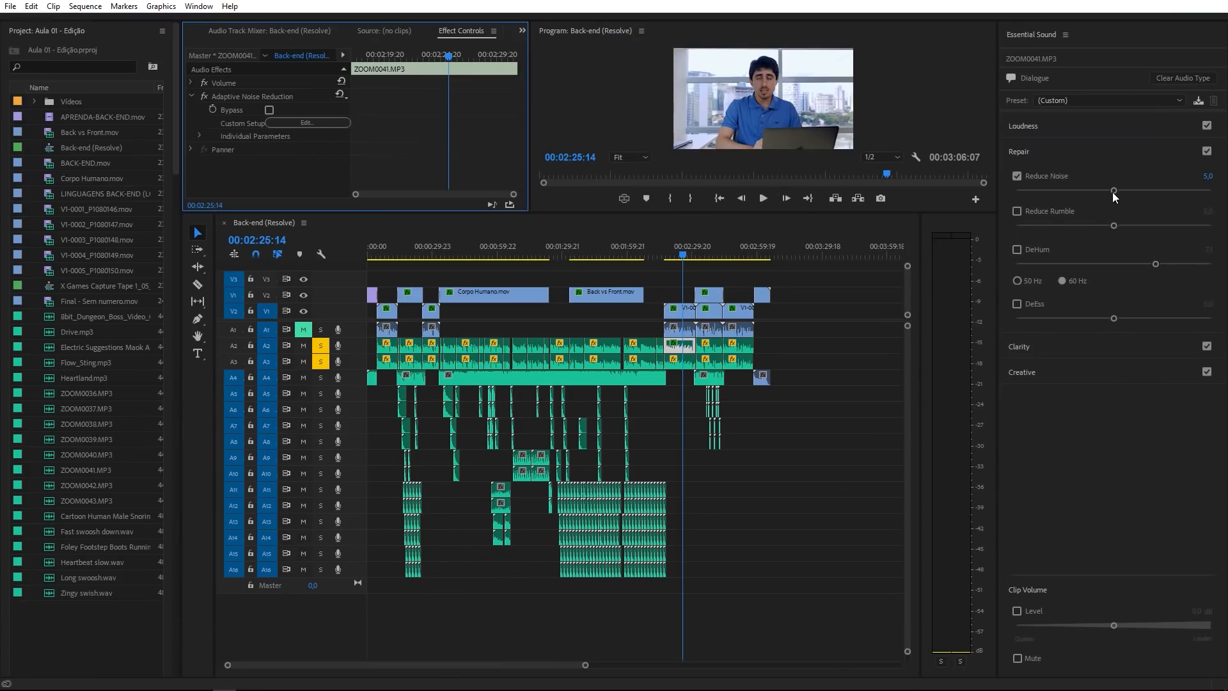
click(1034, 175)
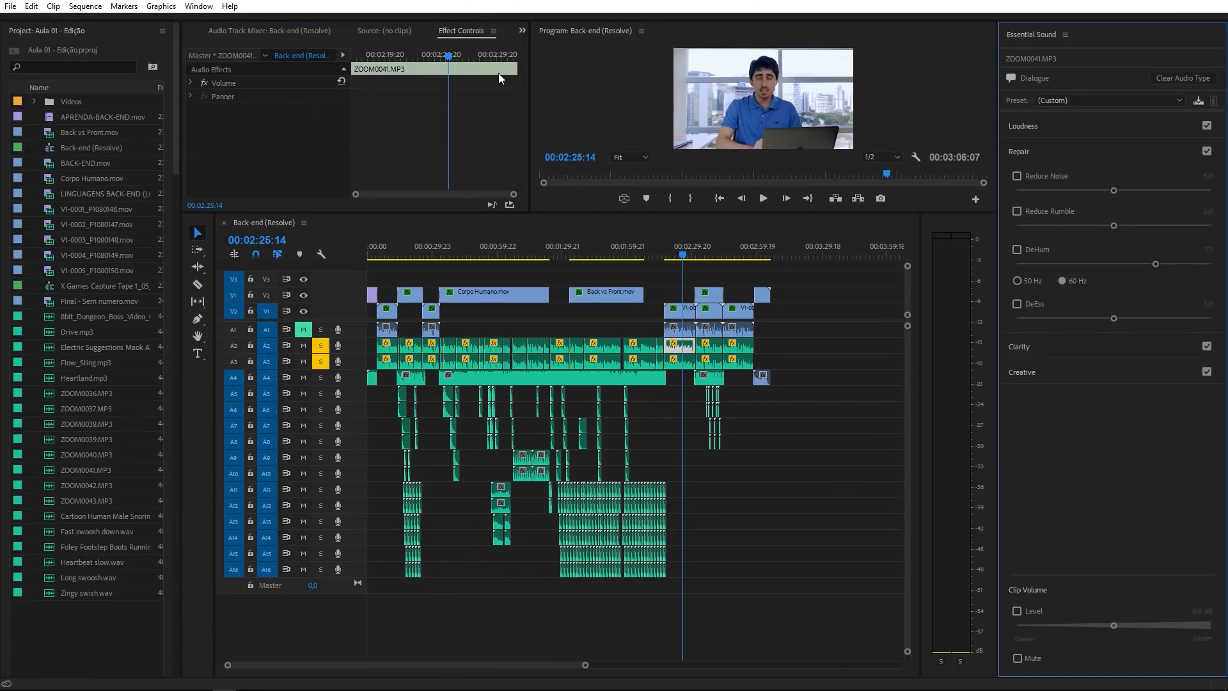
click(1039, 174)
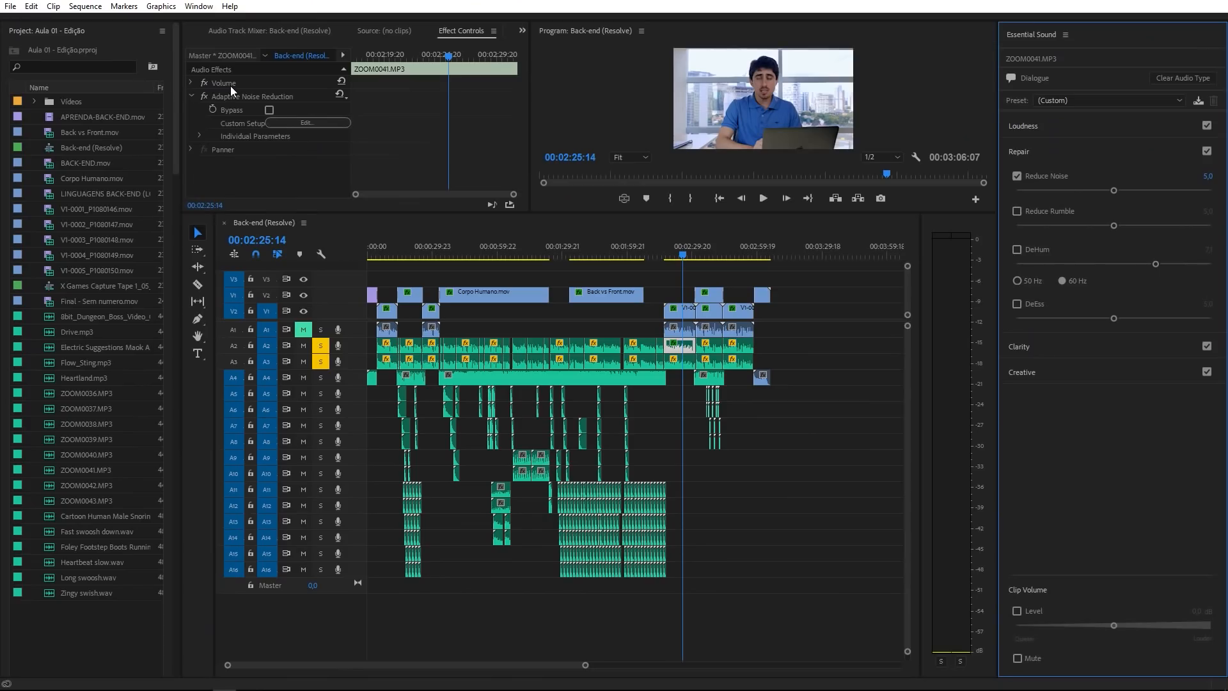
Step: Search the effects library for "adap" and locate the Adaptive Noise Reduction audio effect
click(177, 32)
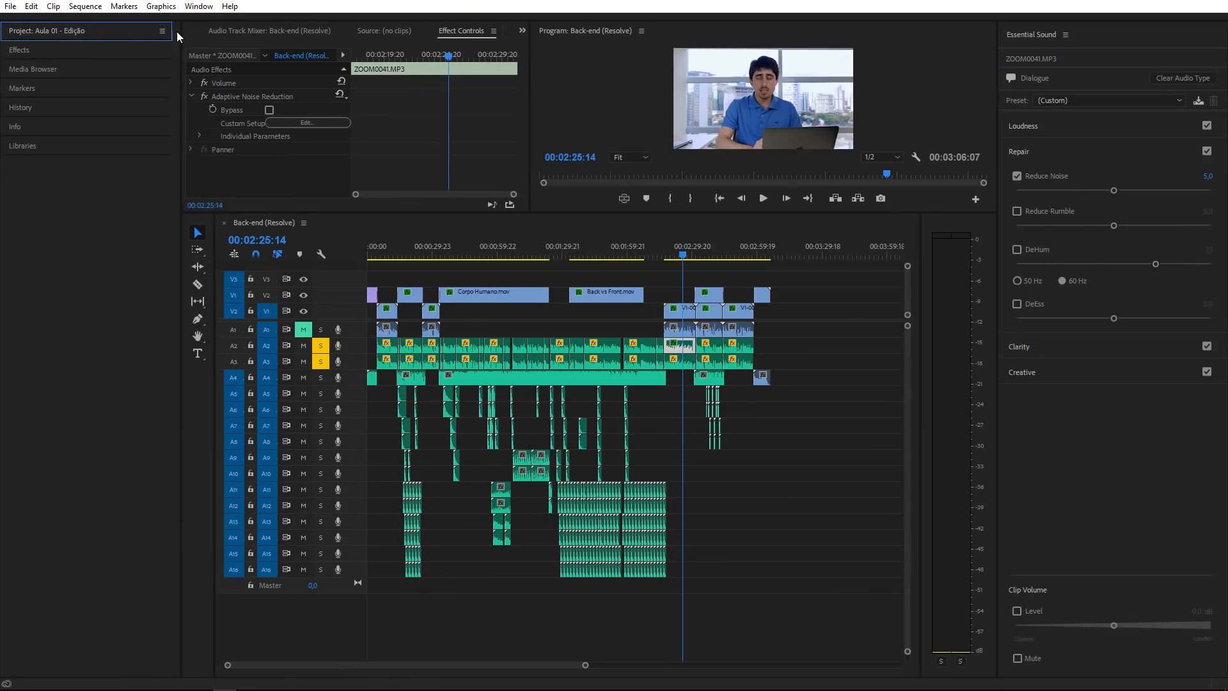
click(27, 50)
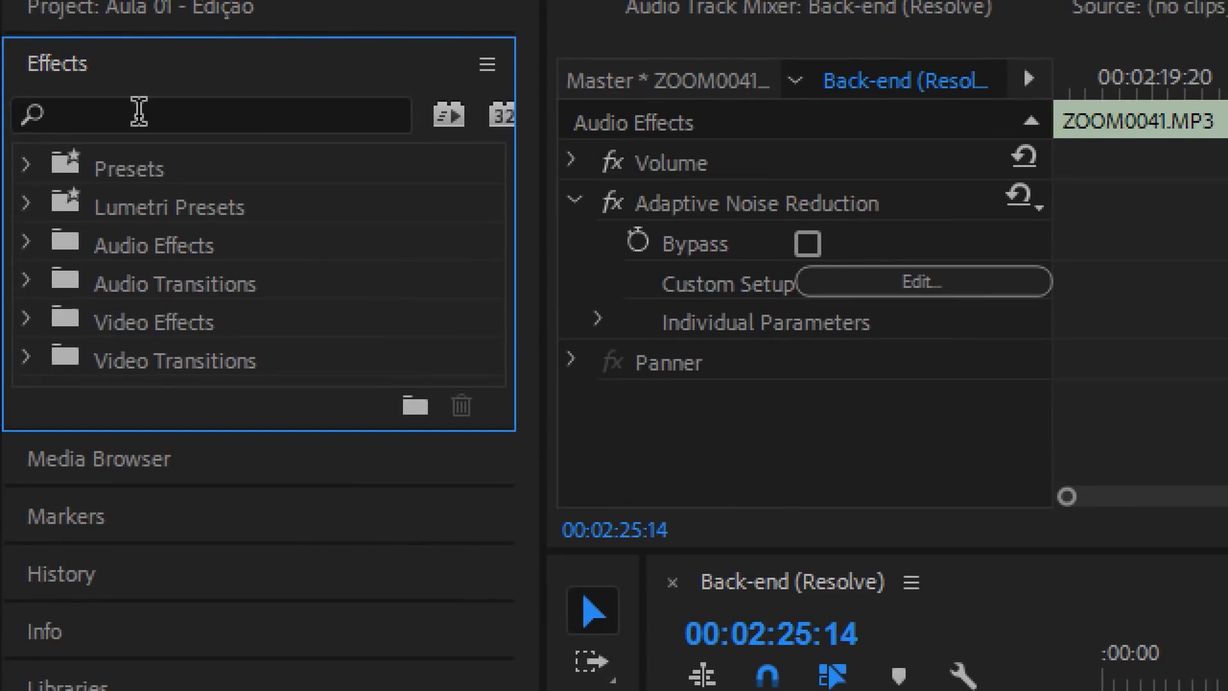
click(162, 114)
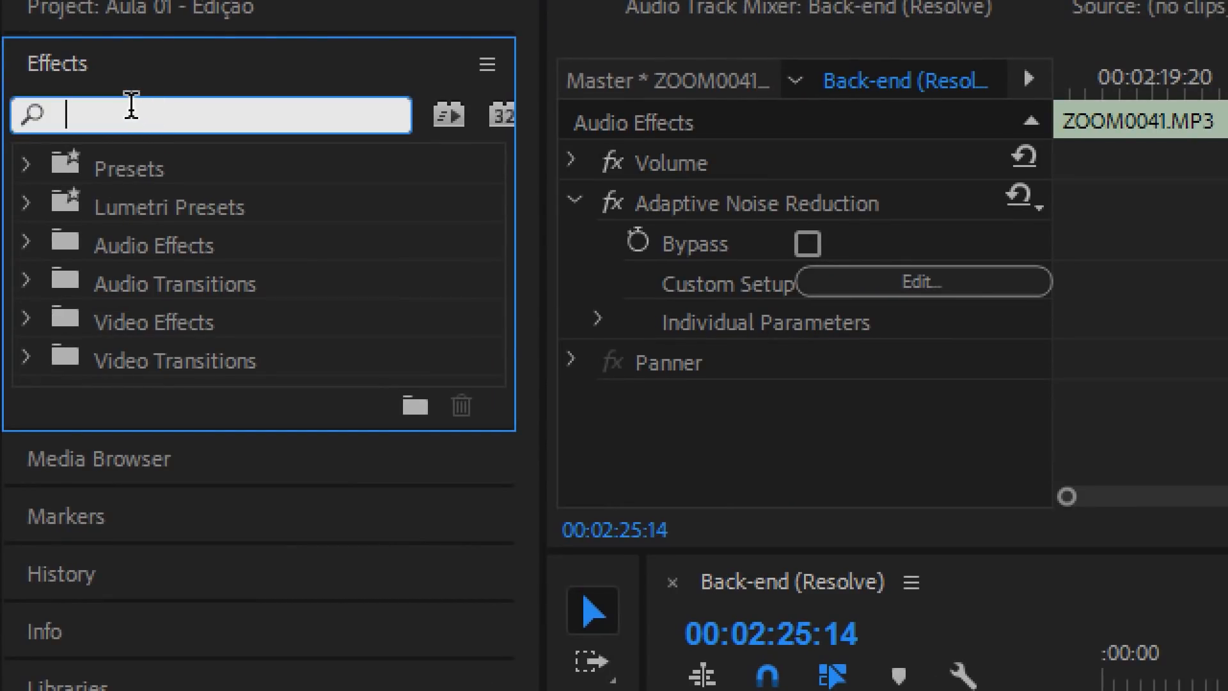
text(adap)
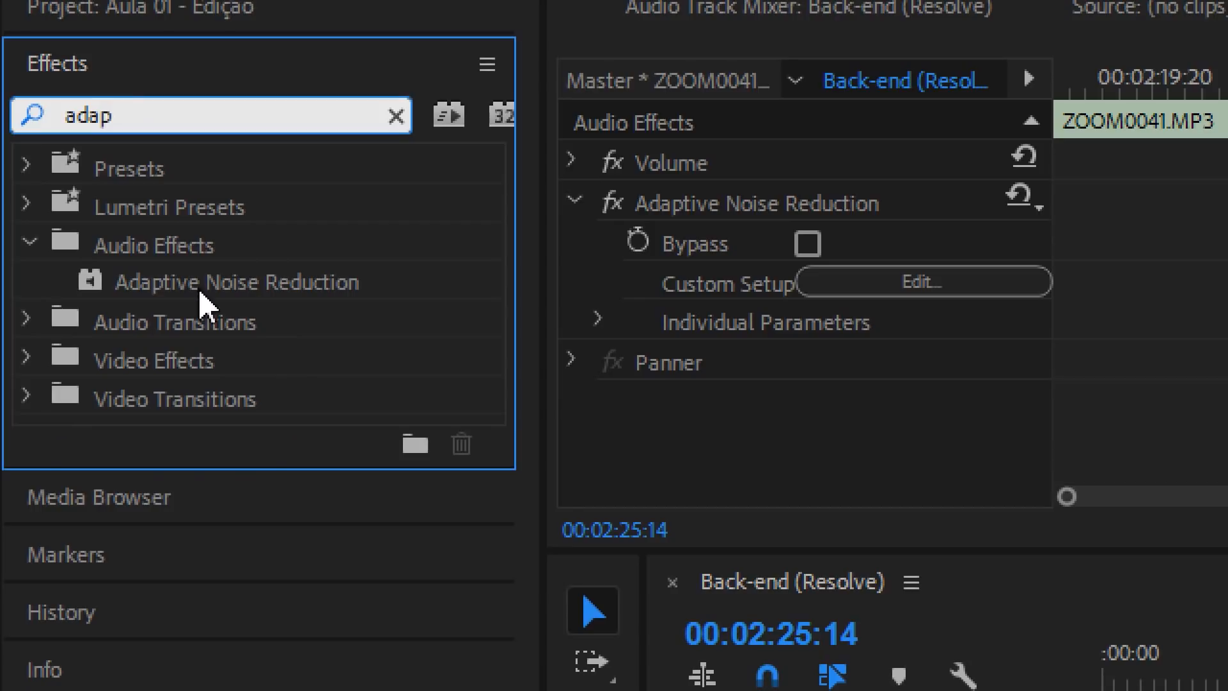
click(263, 289)
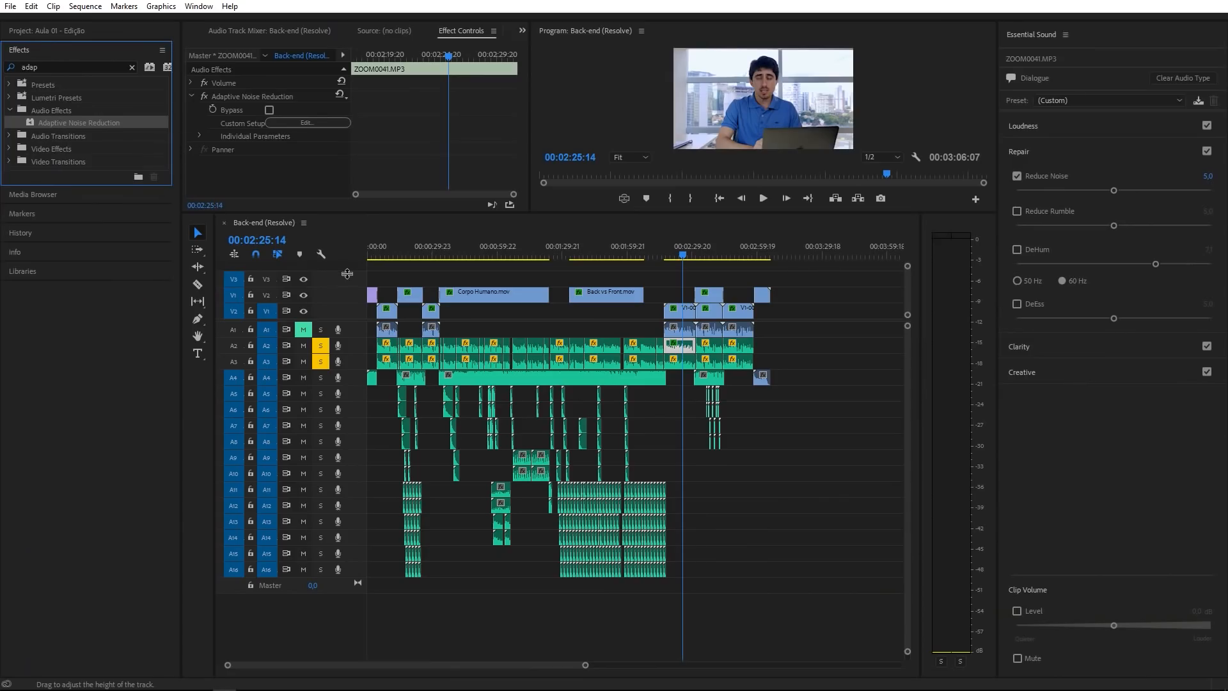
Step: Return to the project media list and delete the Adaptive Noise Reduction effect from the selected ZOOM0041.MP3 clip
click(46, 30)
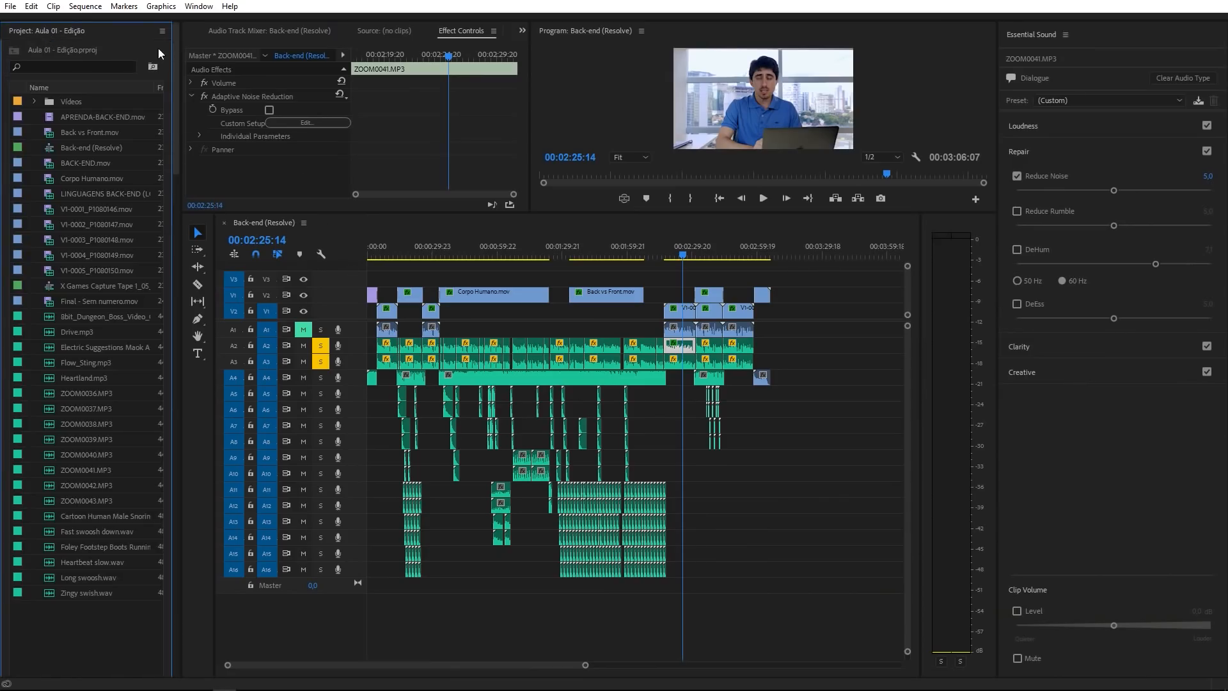
click(238, 96)
key(Delete)
Step: Apply Reduce Noise at 10.0 to all dialogue clips on tracks A2 and A3 and play back the result
drag(774, 342, 373, 363)
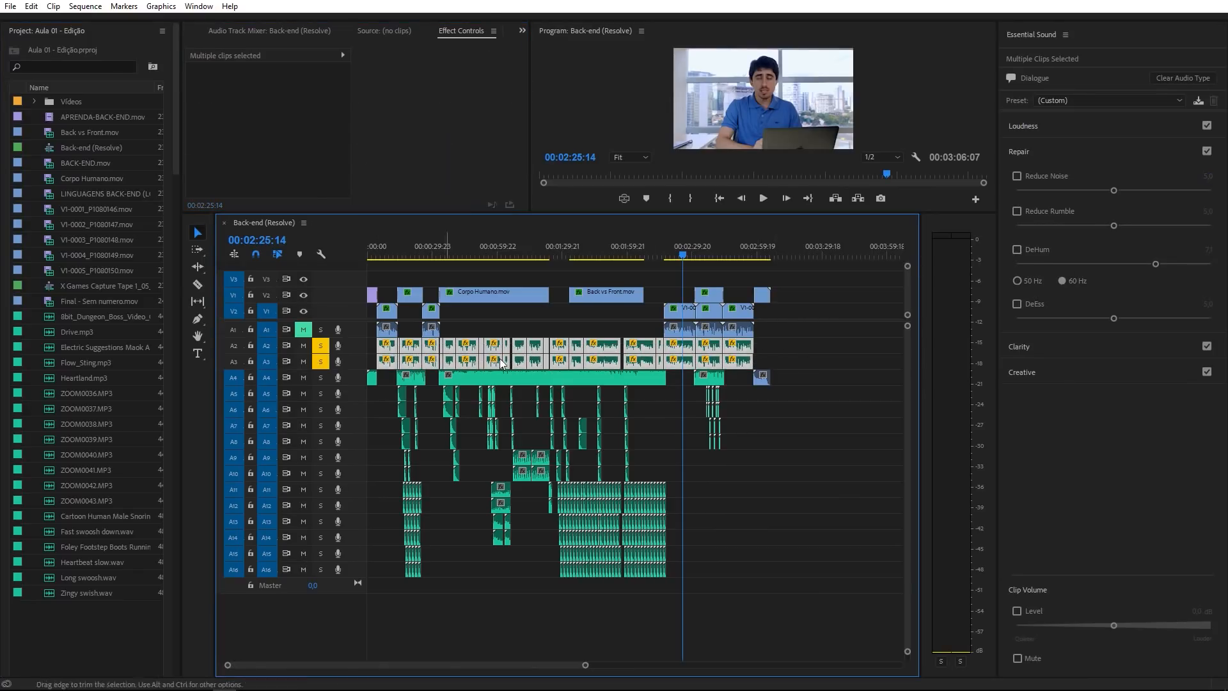
click(1058, 177)
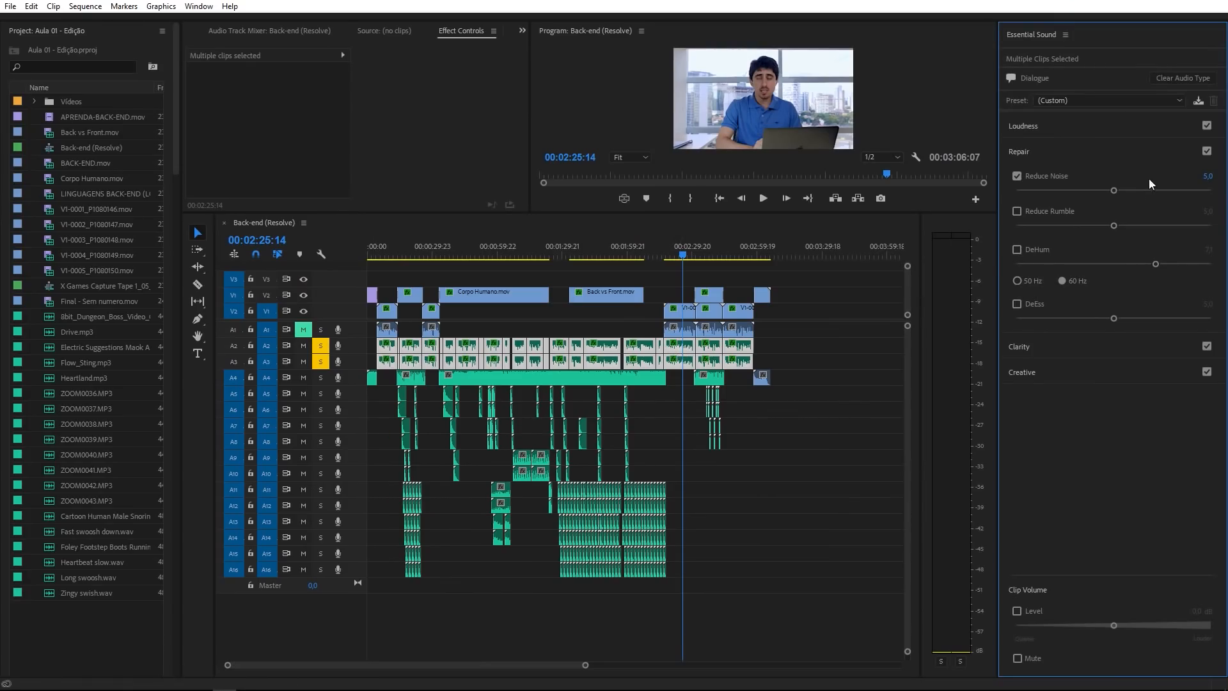
click(1124, 190)
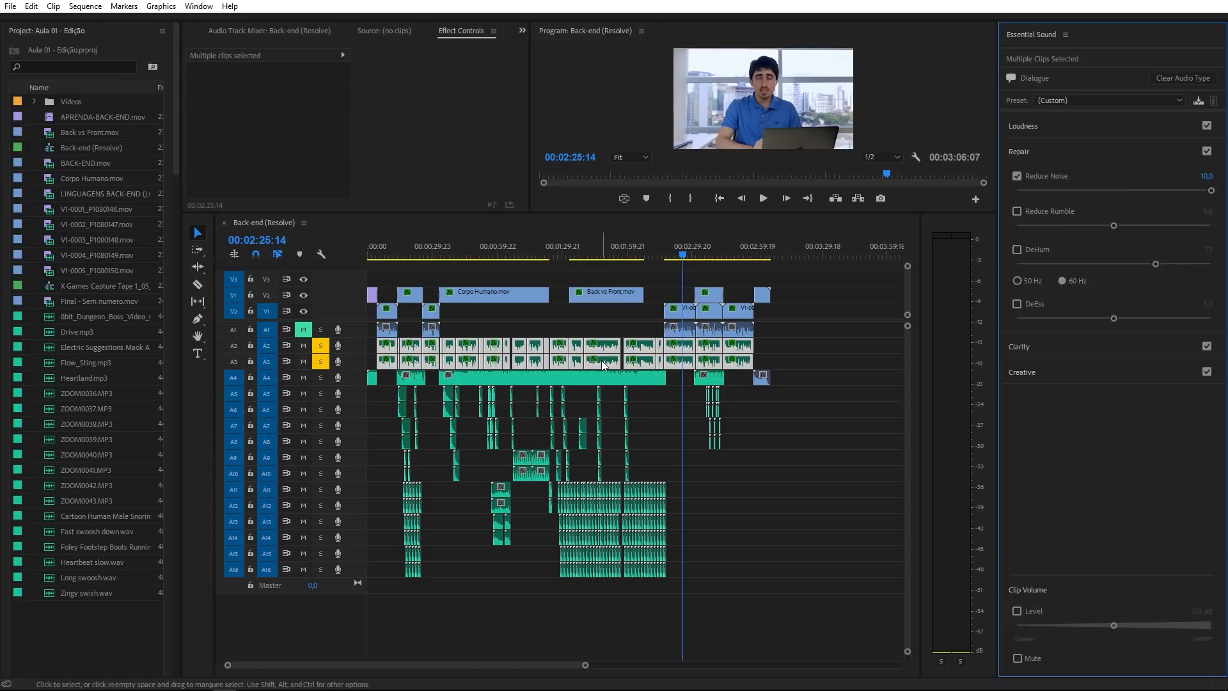
key(space)
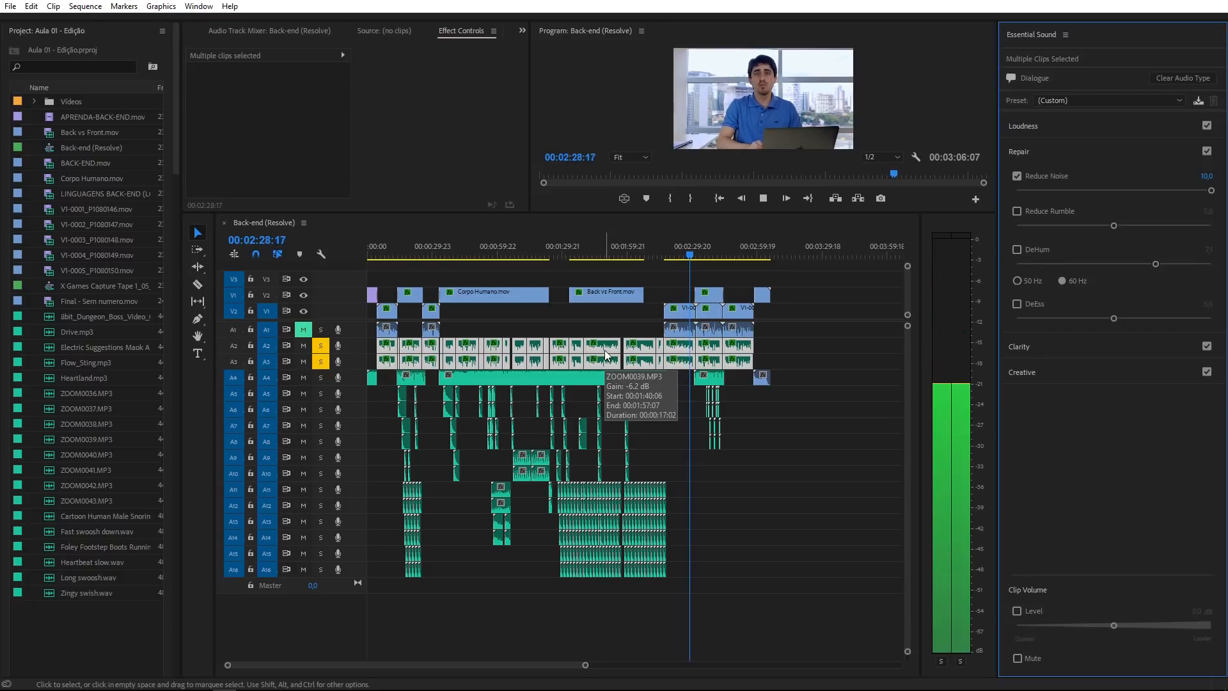
key(space)
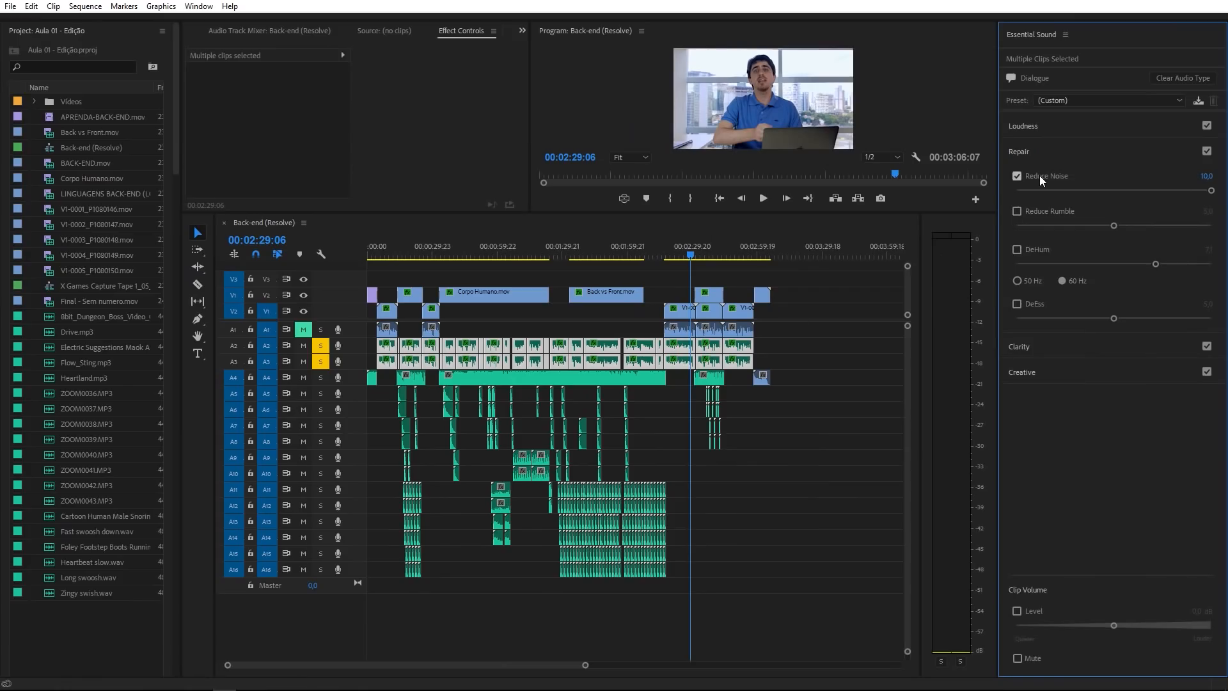
Step: Turn Reduce Noise off for all dialogue clips and enable it only on the ZOOM0041.MP3 clip before the playhead on track A2
click(1016, 176)
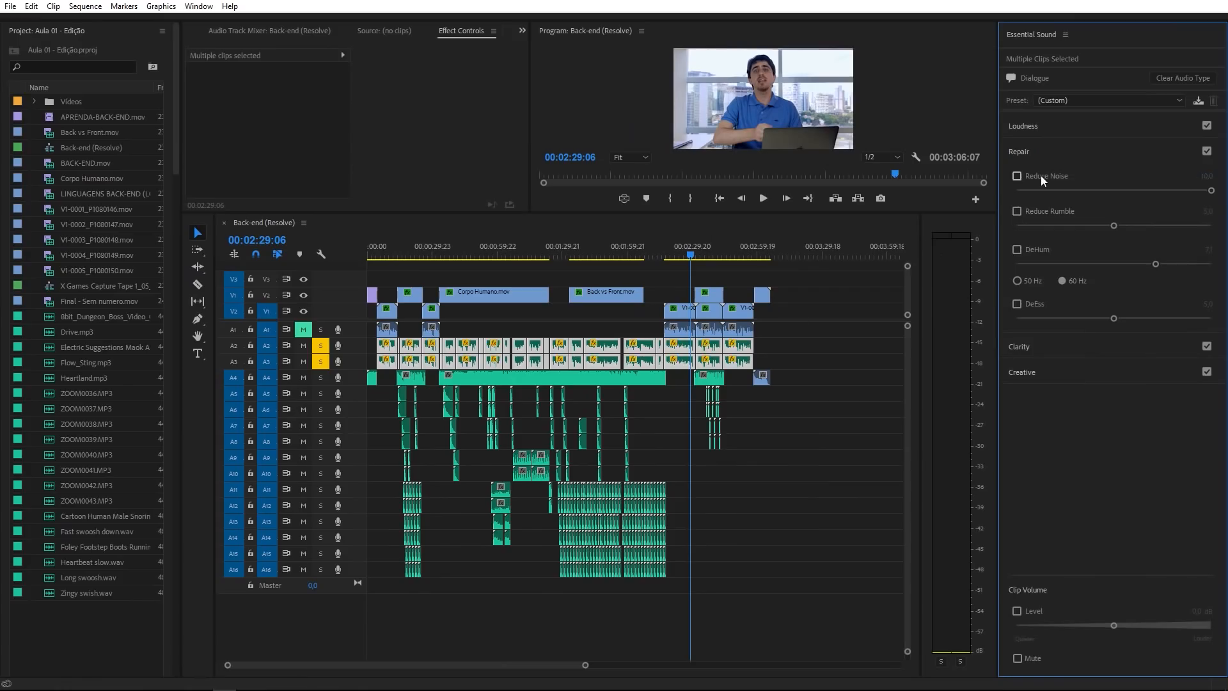
click(796, 351)
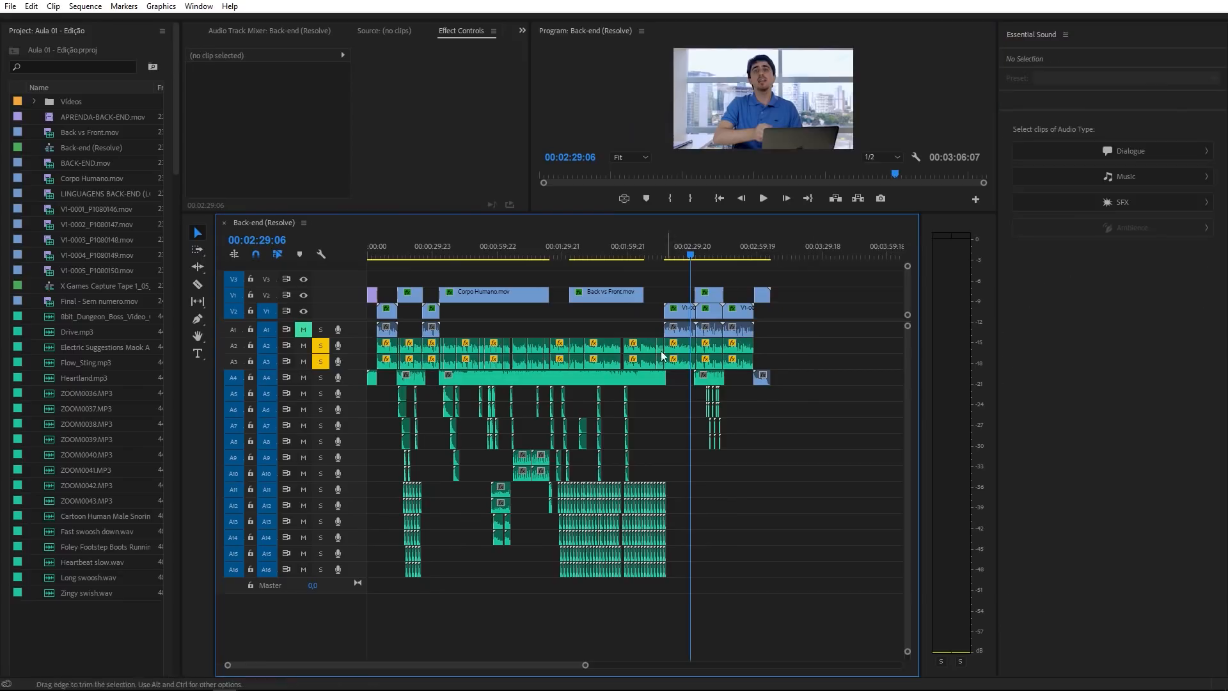
click(685, 348)
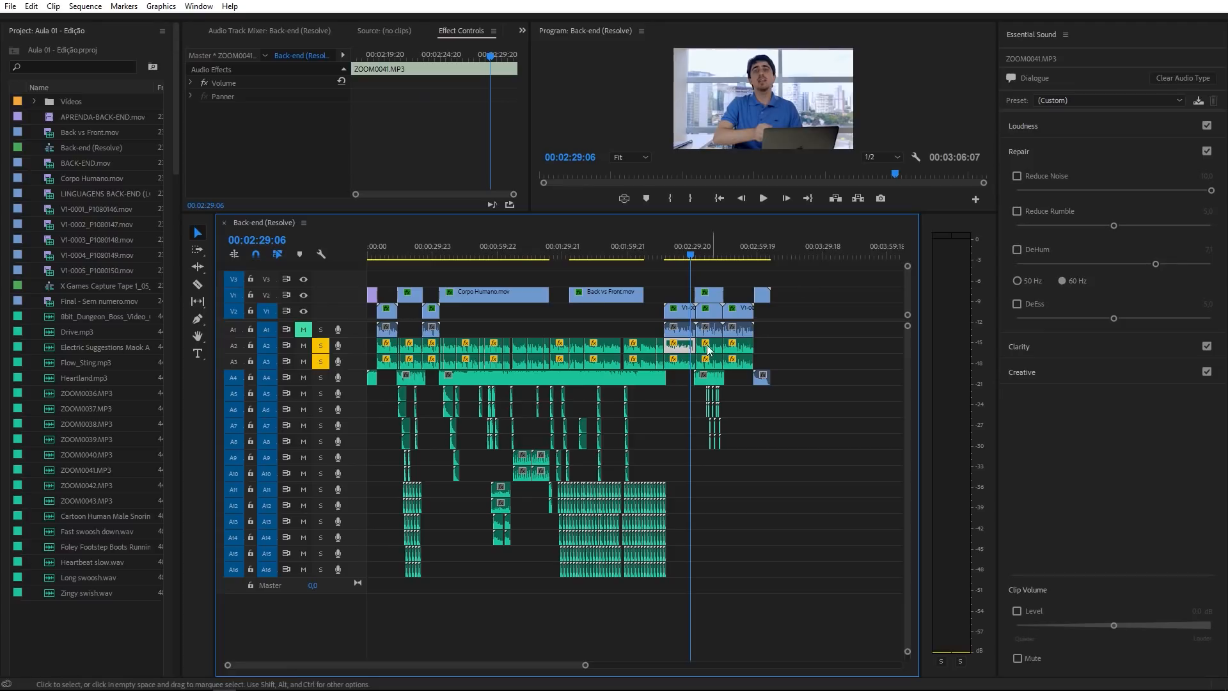
click(1041, 178)
click(1041, 178)
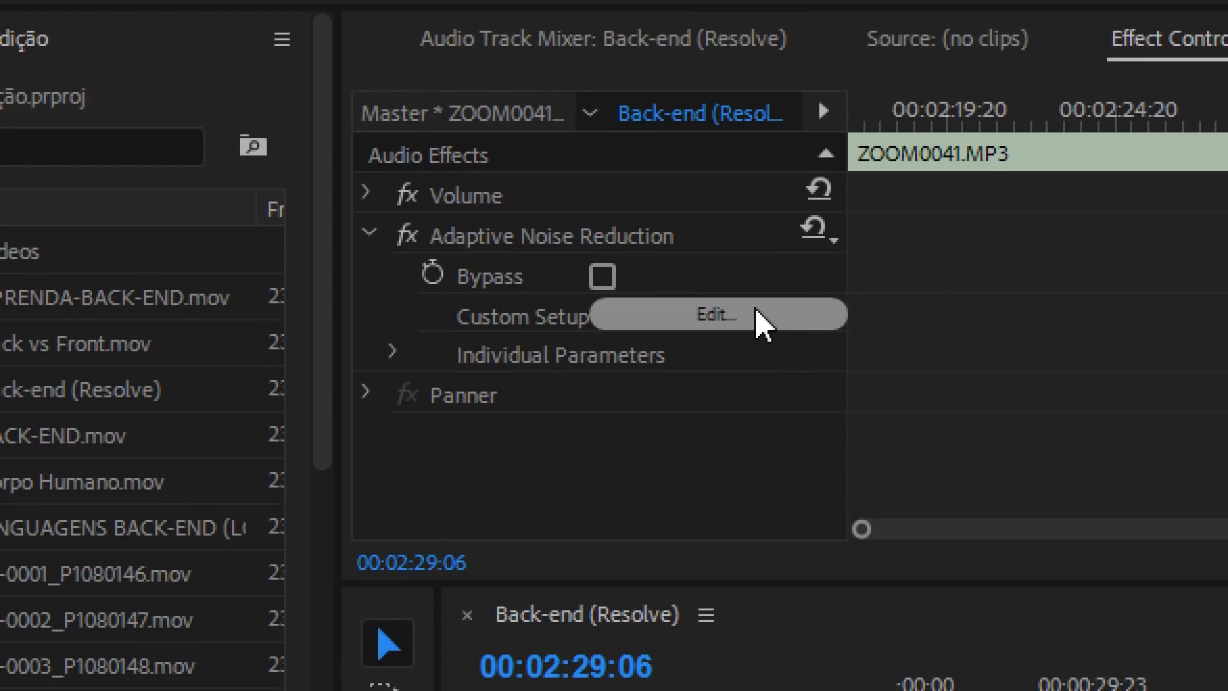
Step: In the clip's Adaptive Noise Reduction custom setup, enable High Quality Mode and set Noisiness to about 58.80%
click(755, 314)
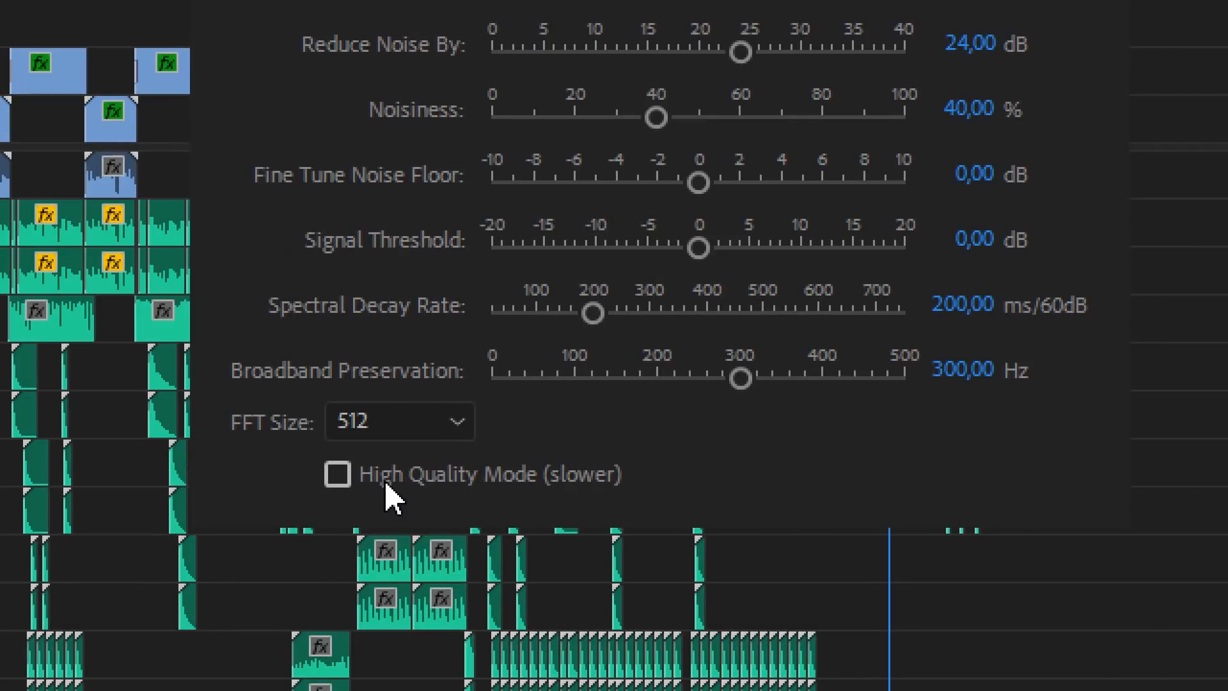
click(523, 430)
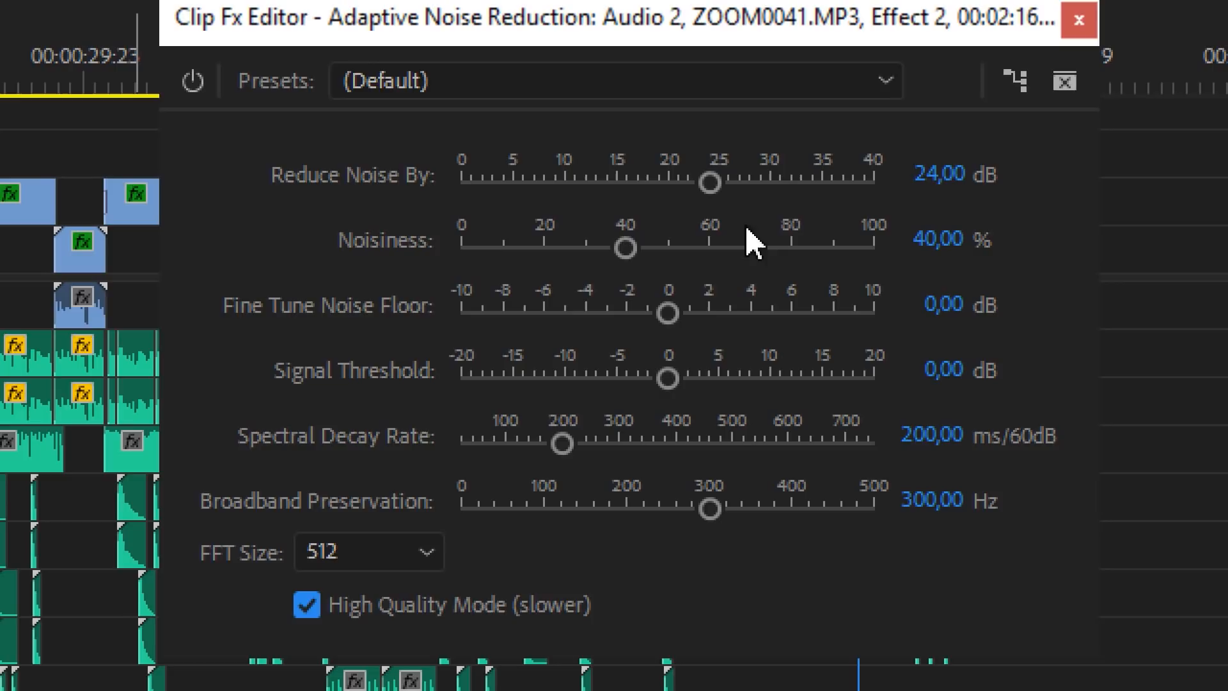
mouse_move(706, 249)
mouse_down()
mouse_move(729, 250)
mouse_move(705, 250)
mouse_up()
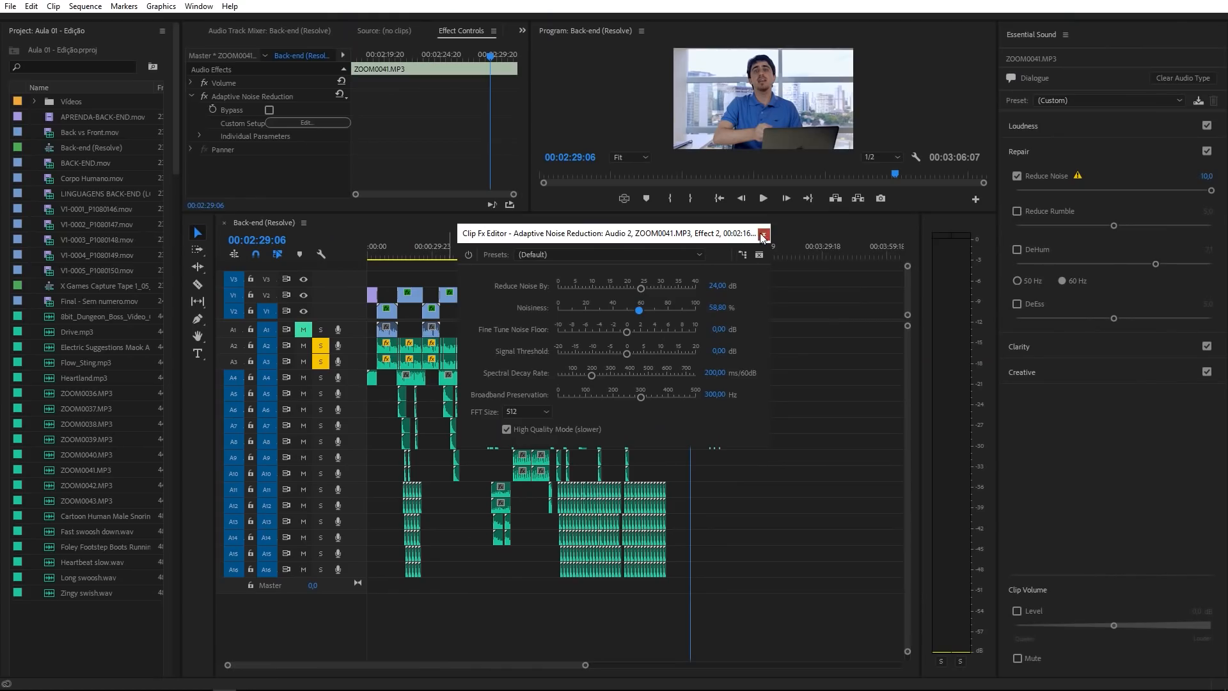
click(763, 234)
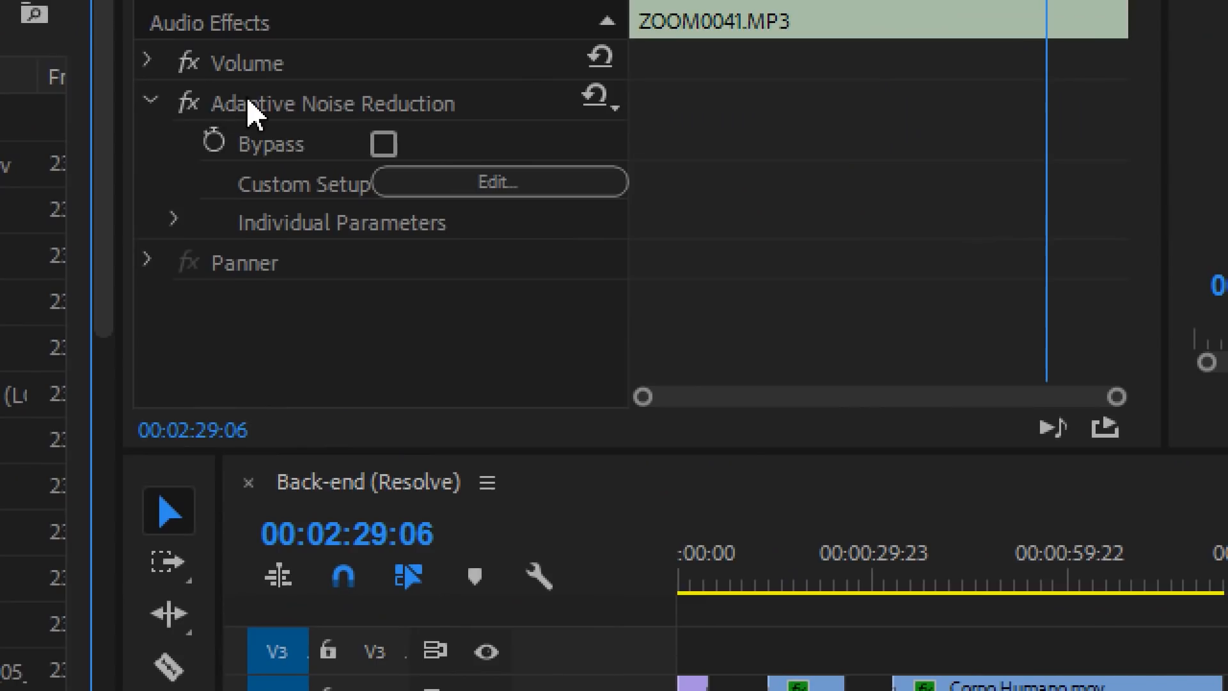
Step: Copy the clip's customized Adaptive Noise Reduction effect and paste it onto all other dialogue clips on tracks A2 and A3
click(238, 97)
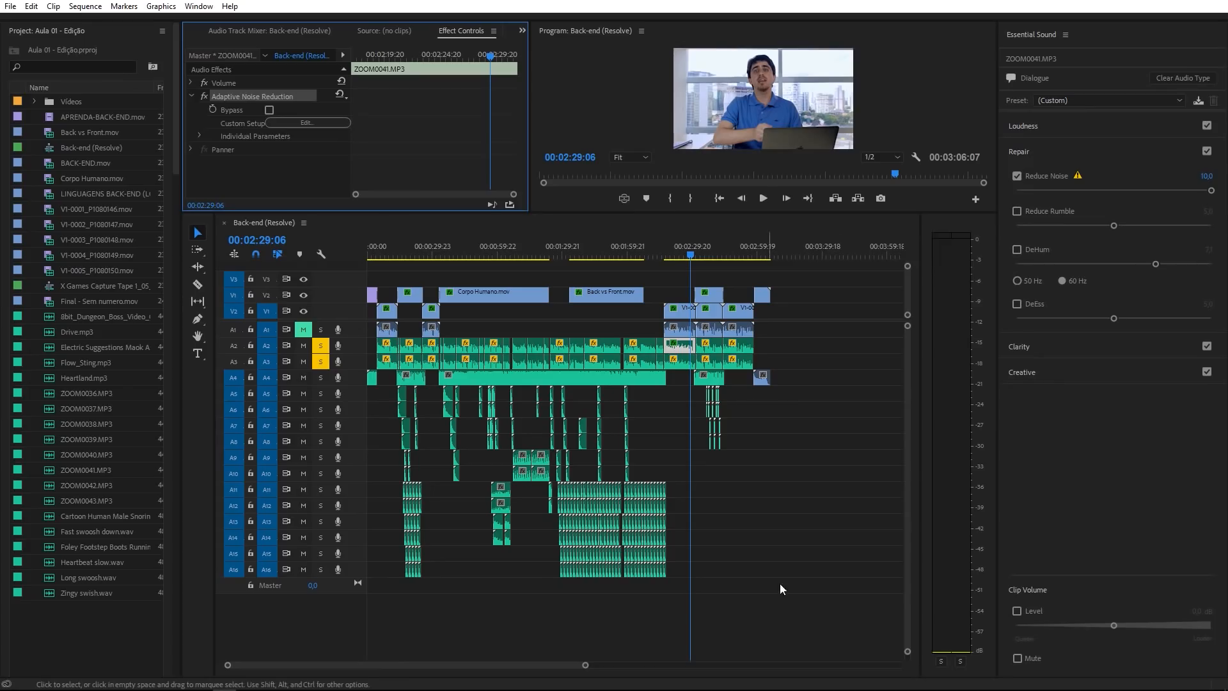
drag(777, 343, 375, 361)
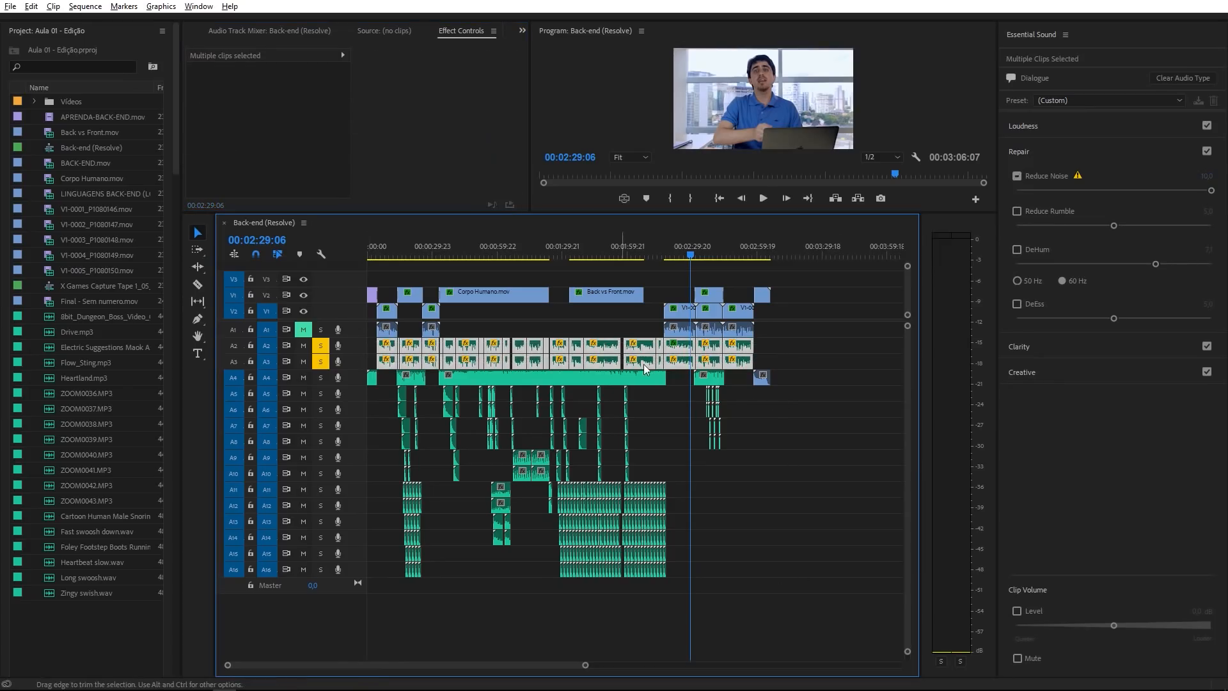
shift+click(679, 351)
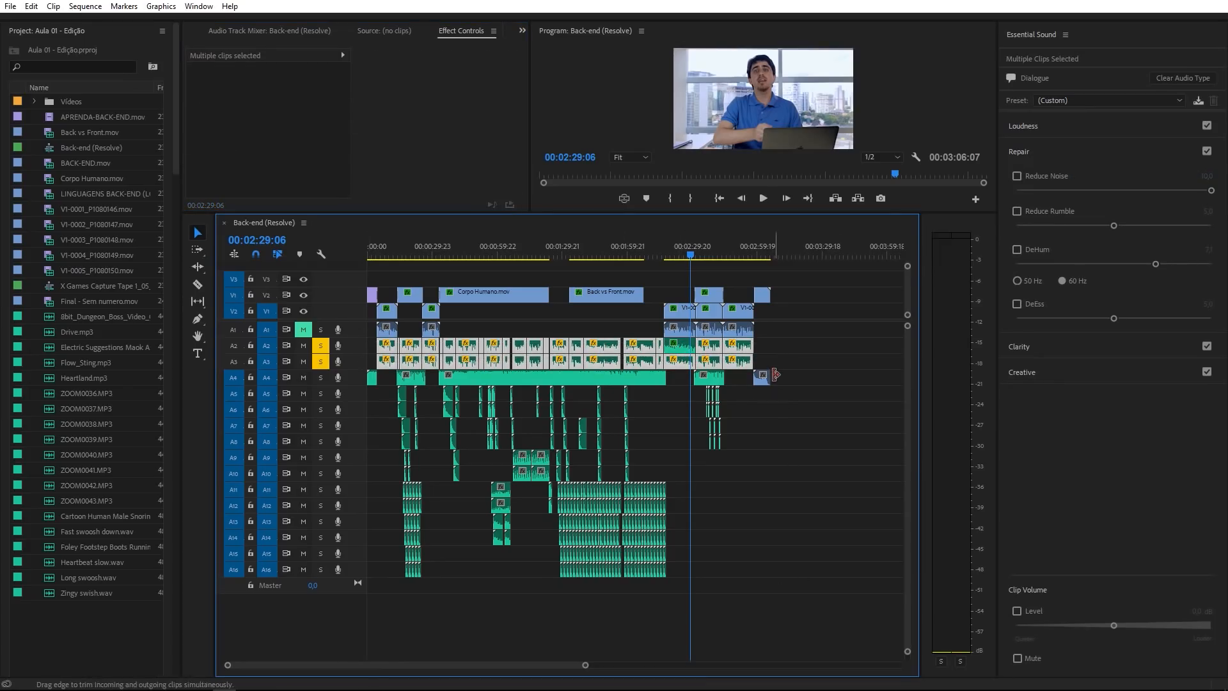
key(ctrl+v)
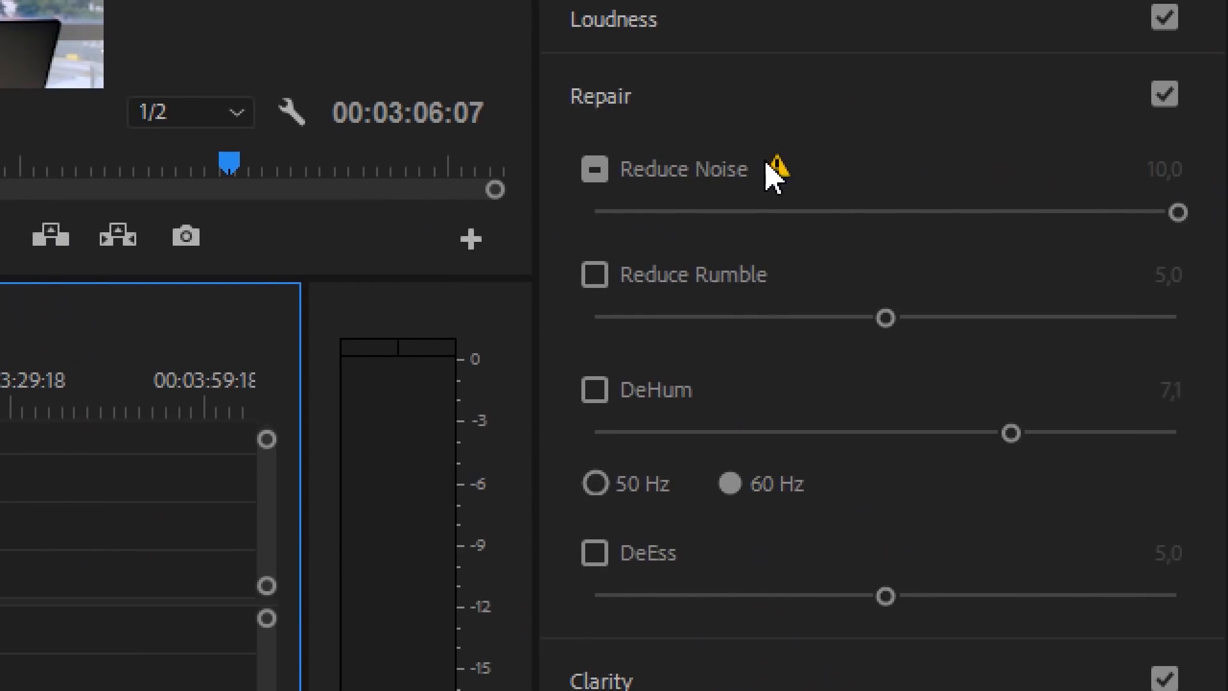
Step: Turn Dynamics off for all dialogue clips and enable it only on the ZOOM0041.MP3 clip near the playhead on track A2
mouse_move(766, 165)
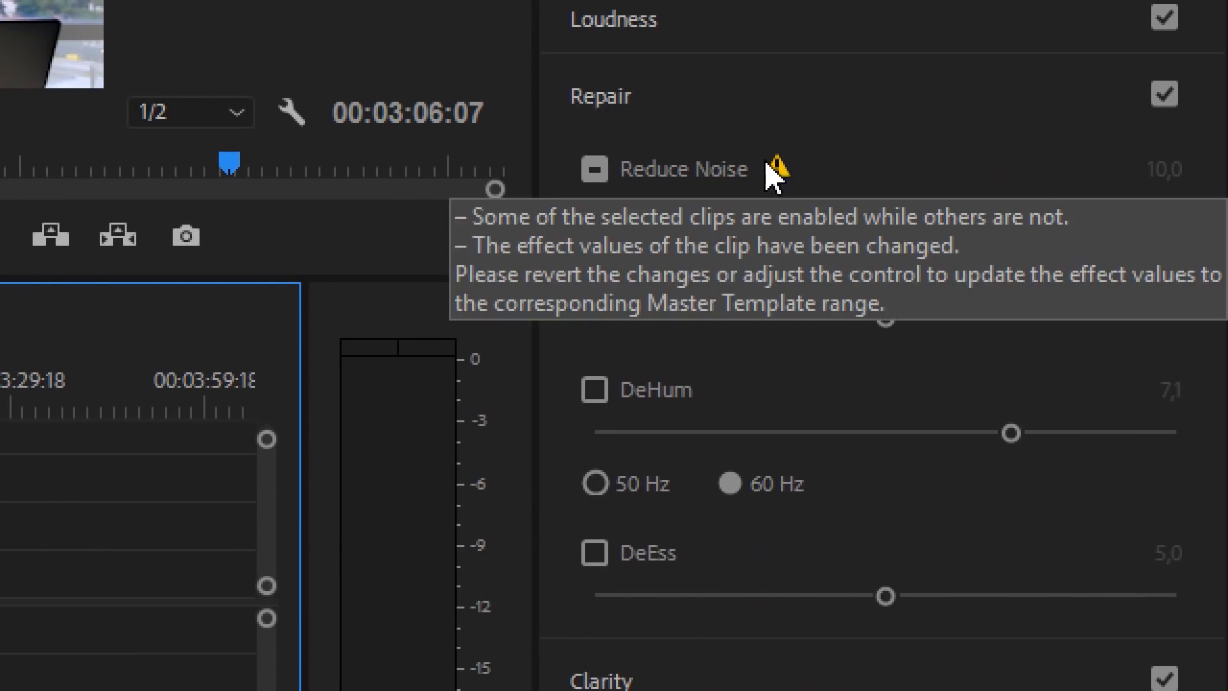
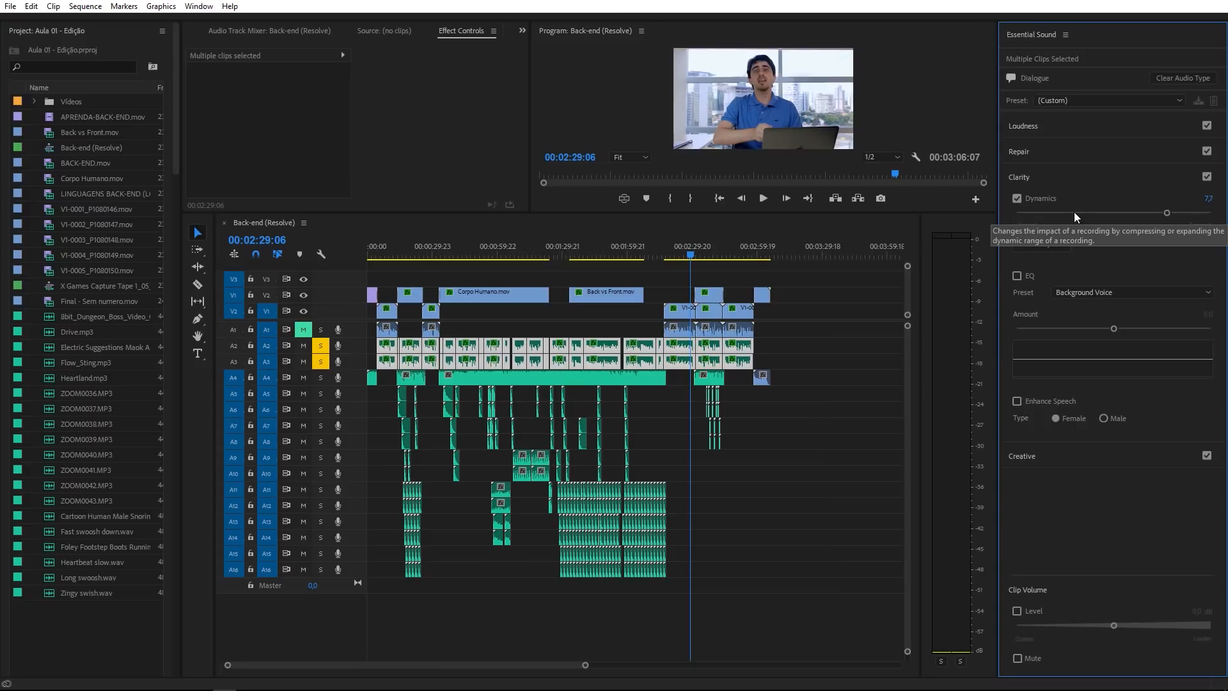
click(1017, 198)
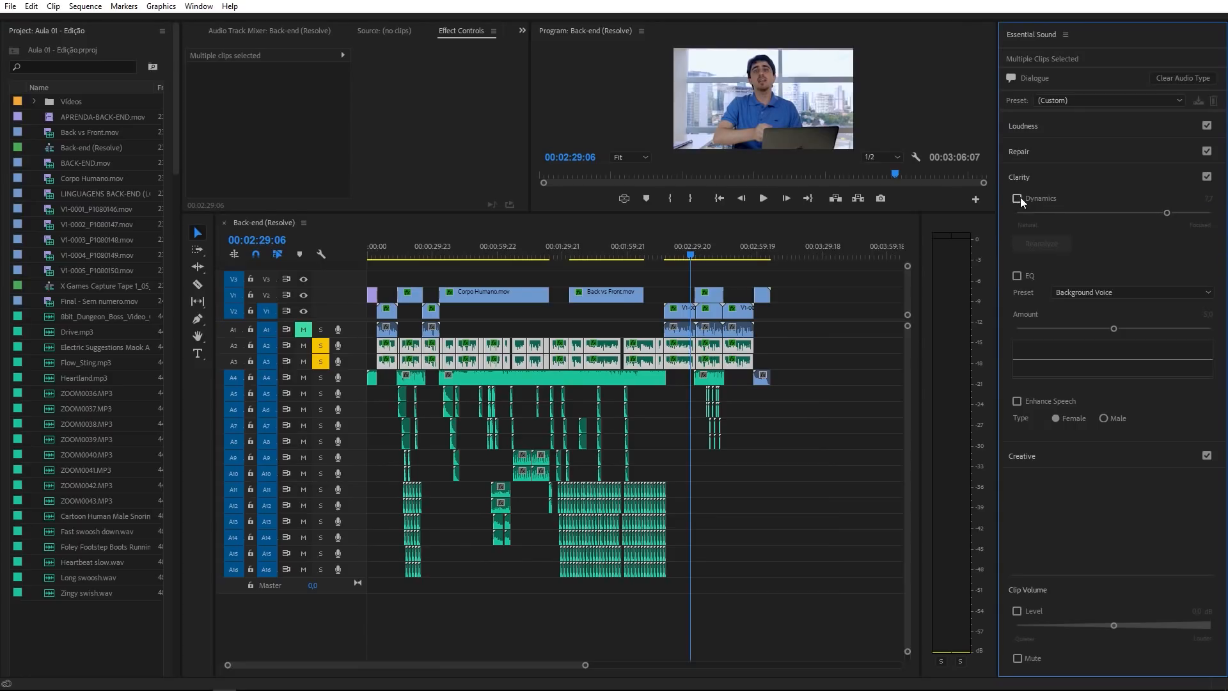
click(679, 346)
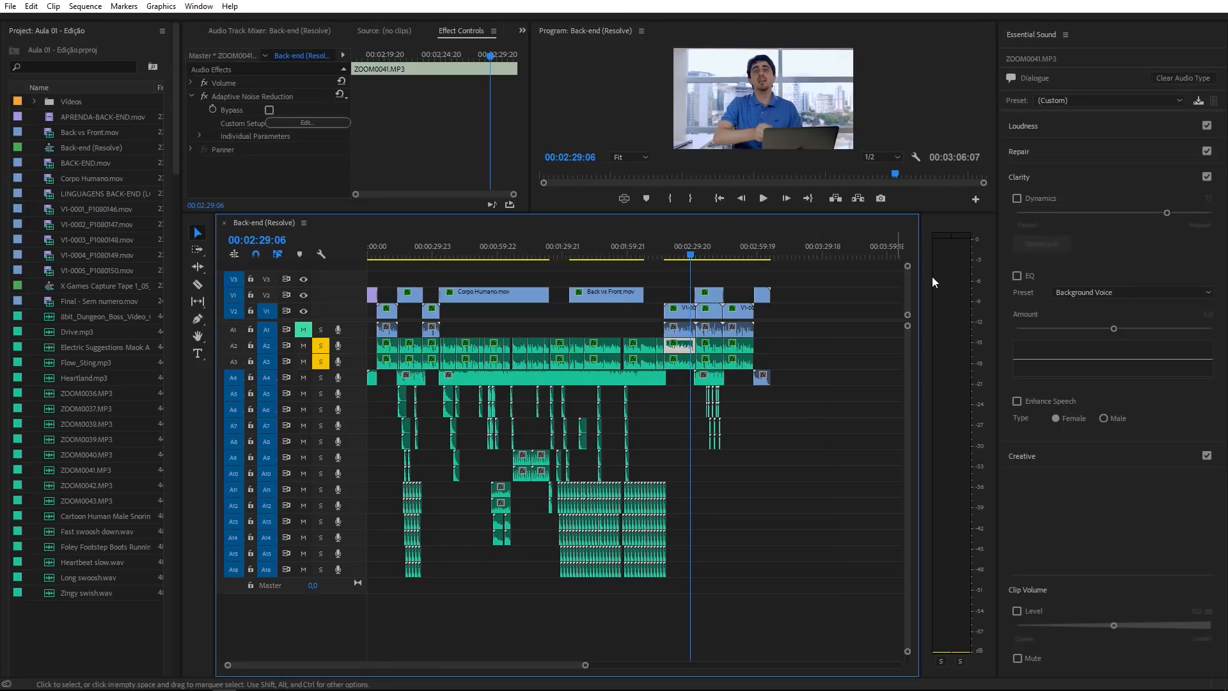
click(1017, 199)
click(675, 254)
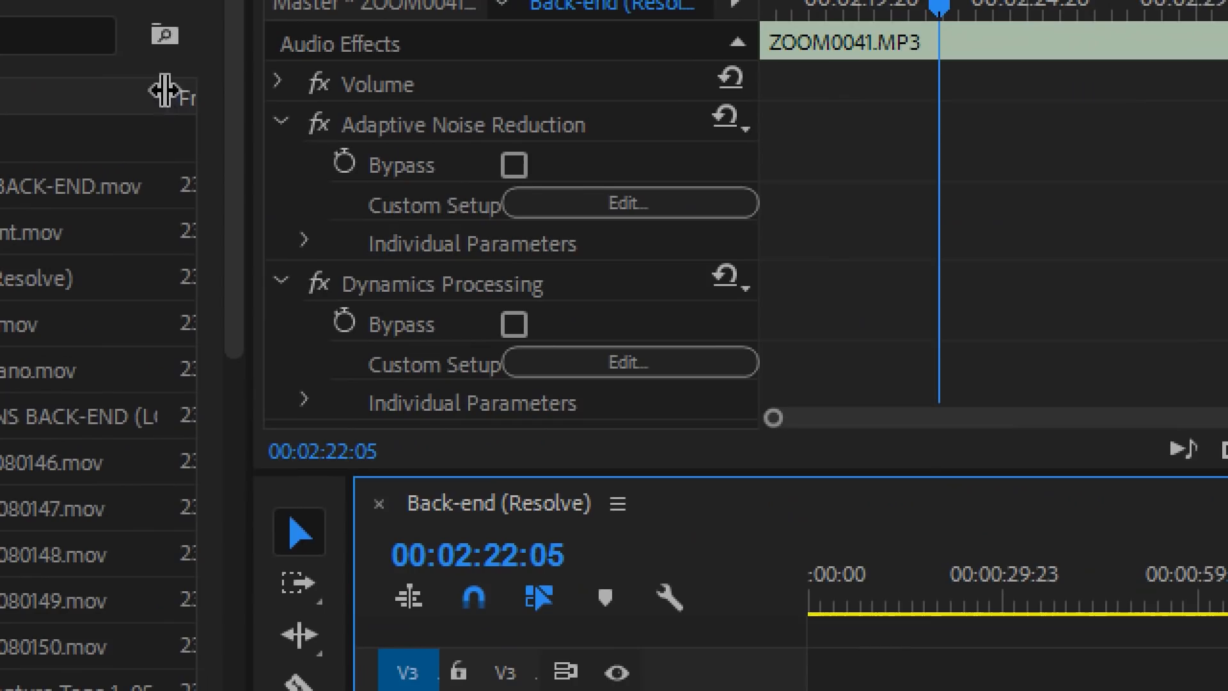
Step: In the clip's Dynamics Processing custom setup, reset the curve and shape a new one compressing about 5.19:1 above -21.08 dB and expanding below -62.70 dB
click(281, 123)
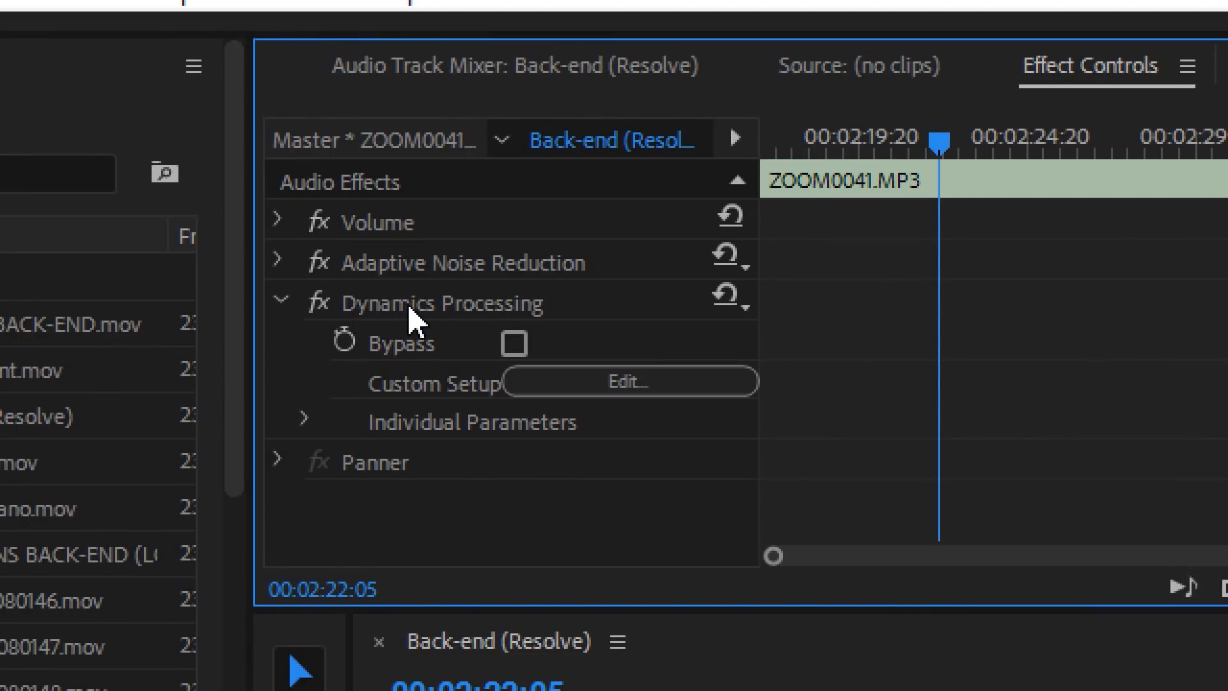
click(597, 384)
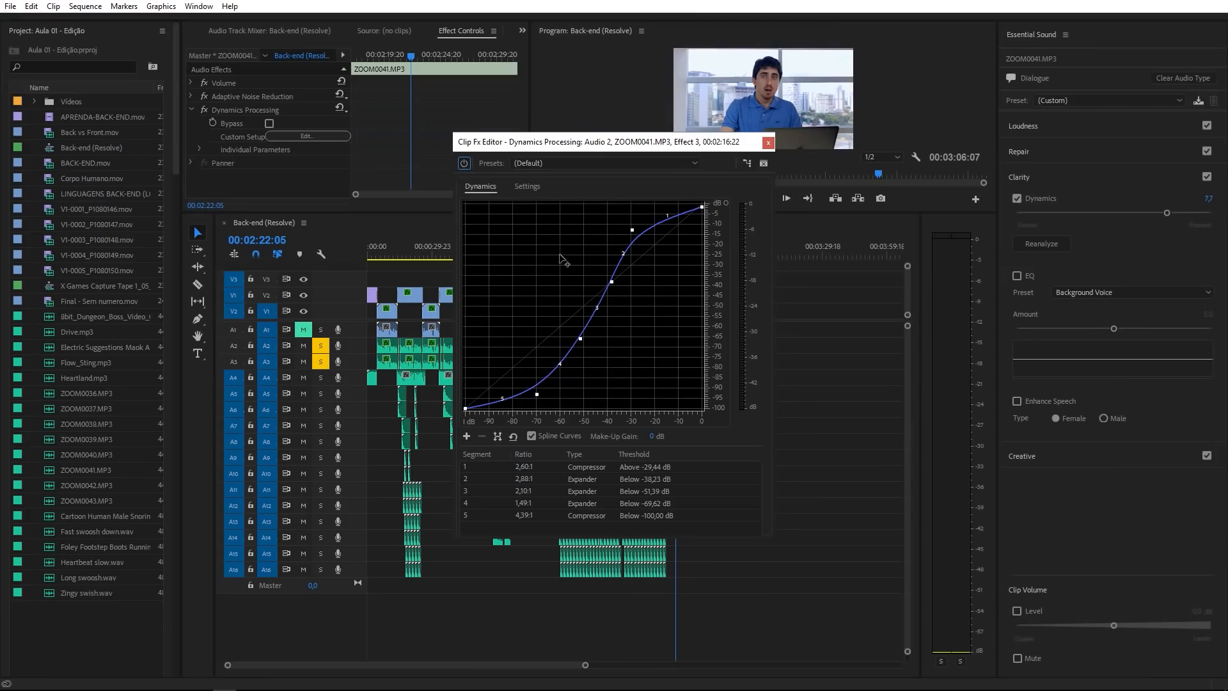
click(513, 436)
mouse_move(655, 245)
mouse_down()
mouse_move(655, 224)
mouse_move(708, 211)
mouse_move(654, 221)
mouse_up()
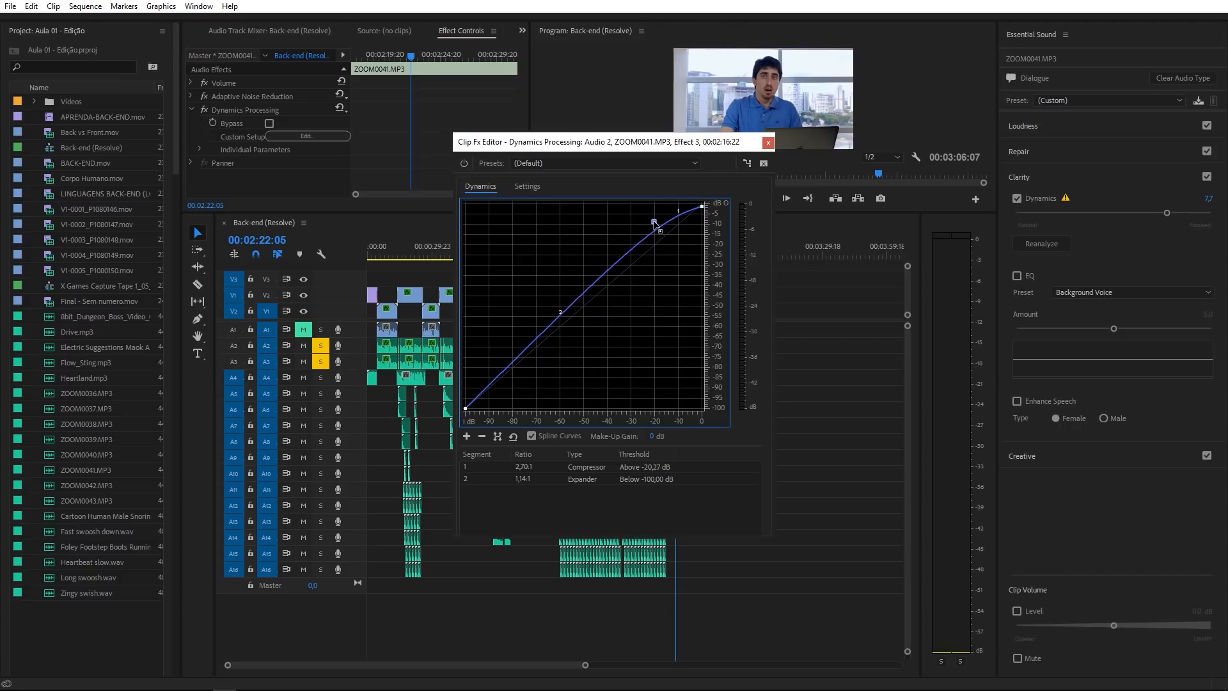
drag(548, 329, 517, 385)
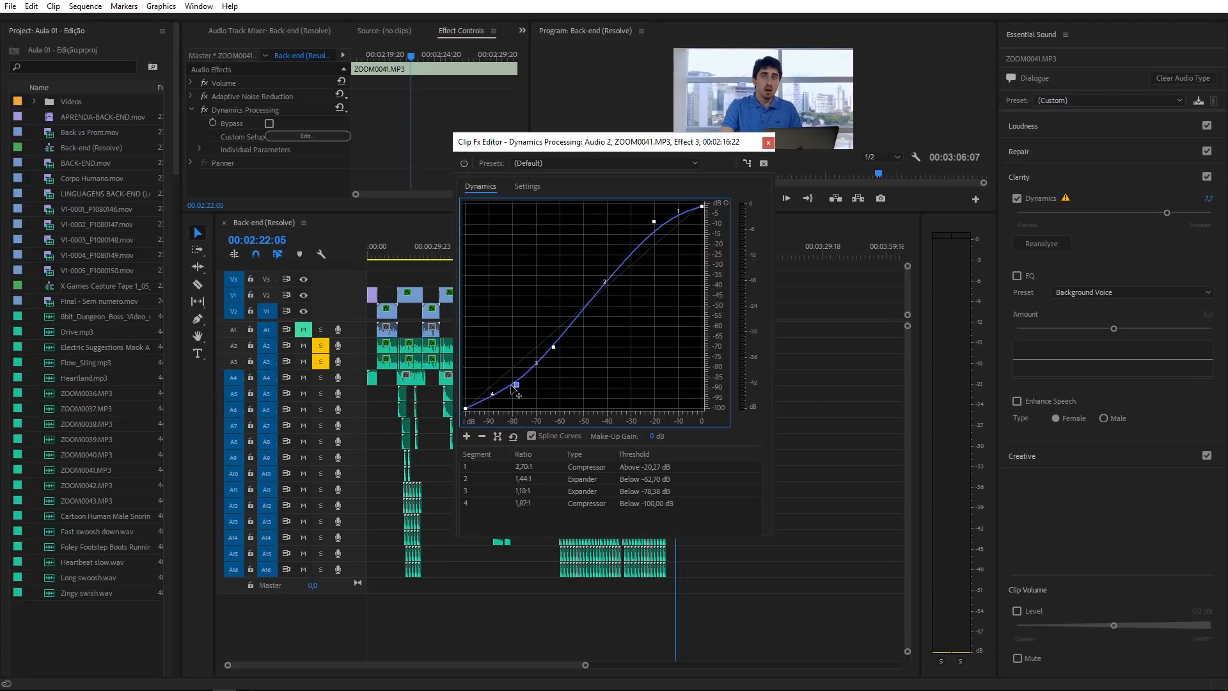
mouse_move(654, 222)
mouse_down()
mouse_move(701, 211)
mouse_move(652, 219)
mouse_up()
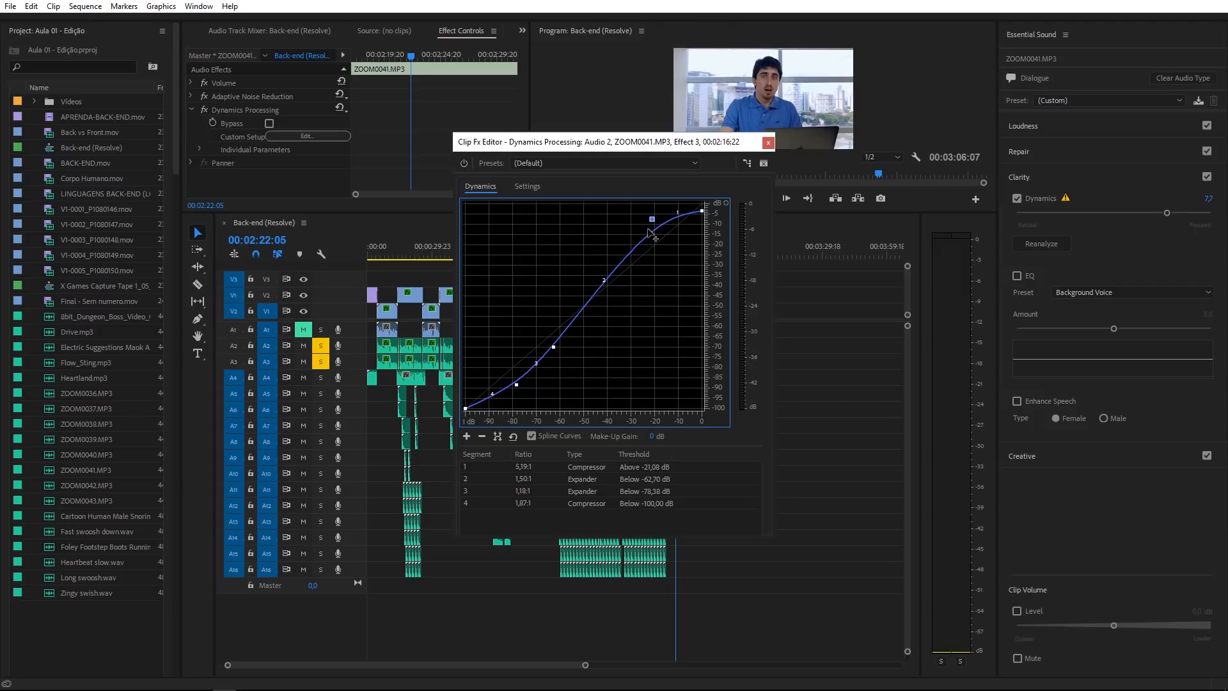
Step: Play back the ZOOM0041.MP3 clip with Dynamics Processing on and bypassed to compare the sound, and leave the effect on
drag(621, 145, 801, 144)
click(518, 253)
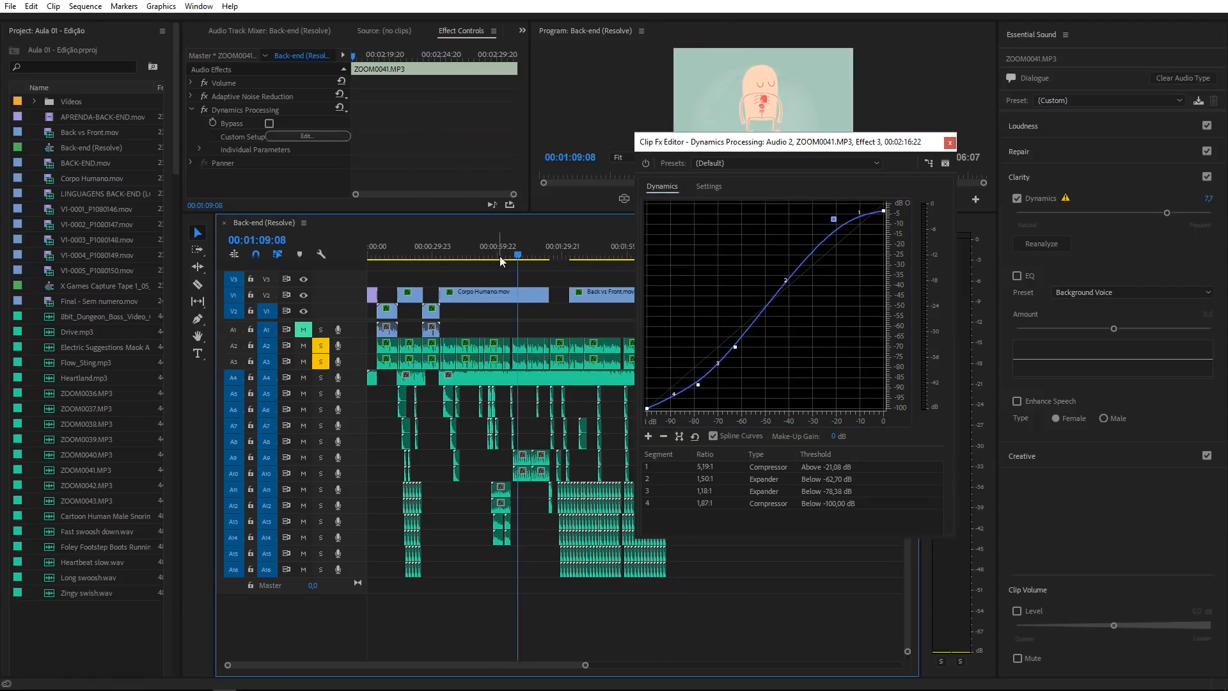
drag(710, 145, 881, 275)
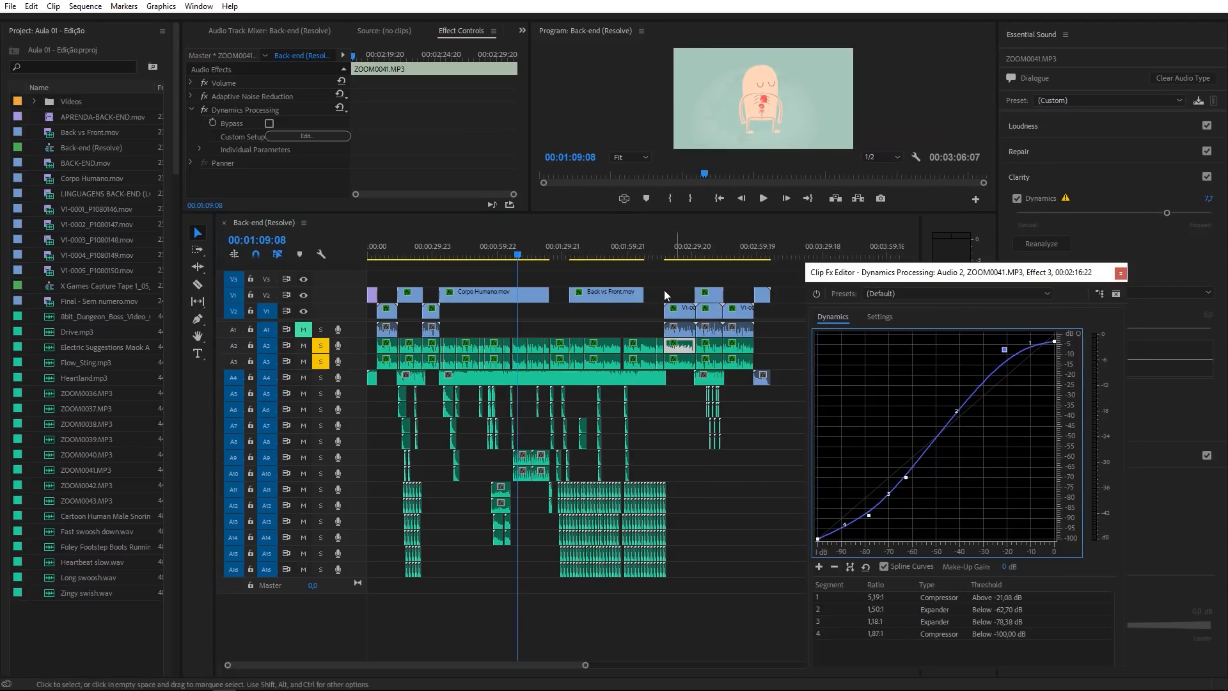
click(668, 253)
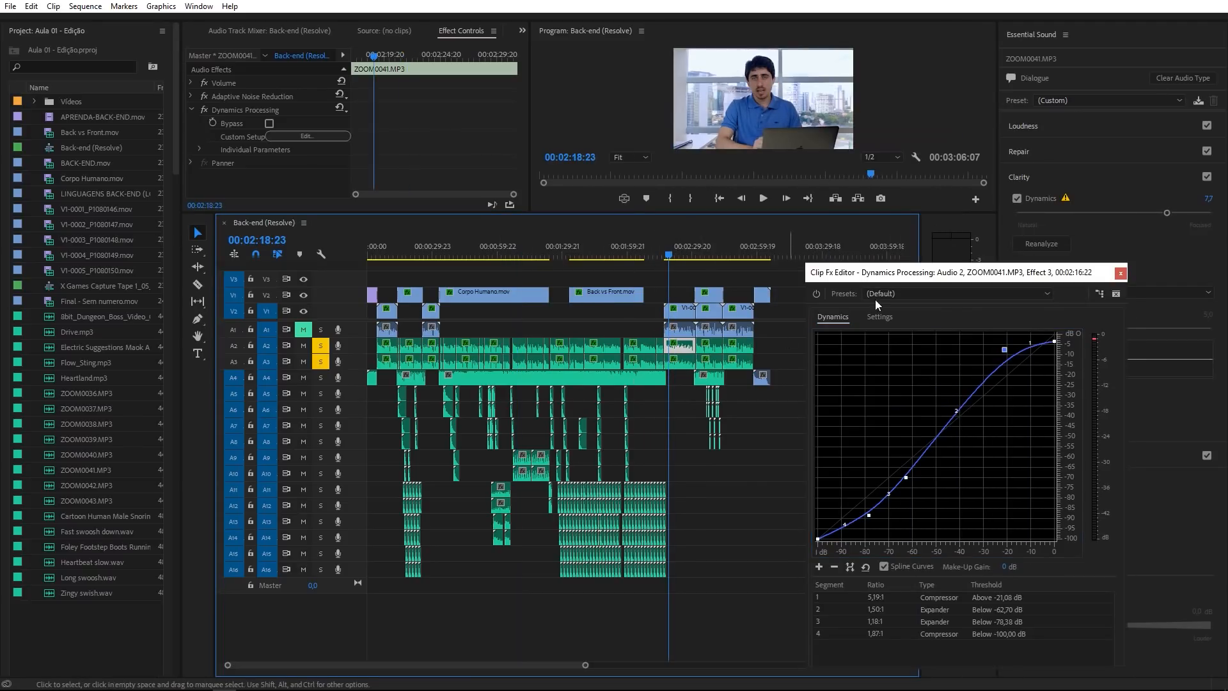
drag(878, 265, 835, 218)
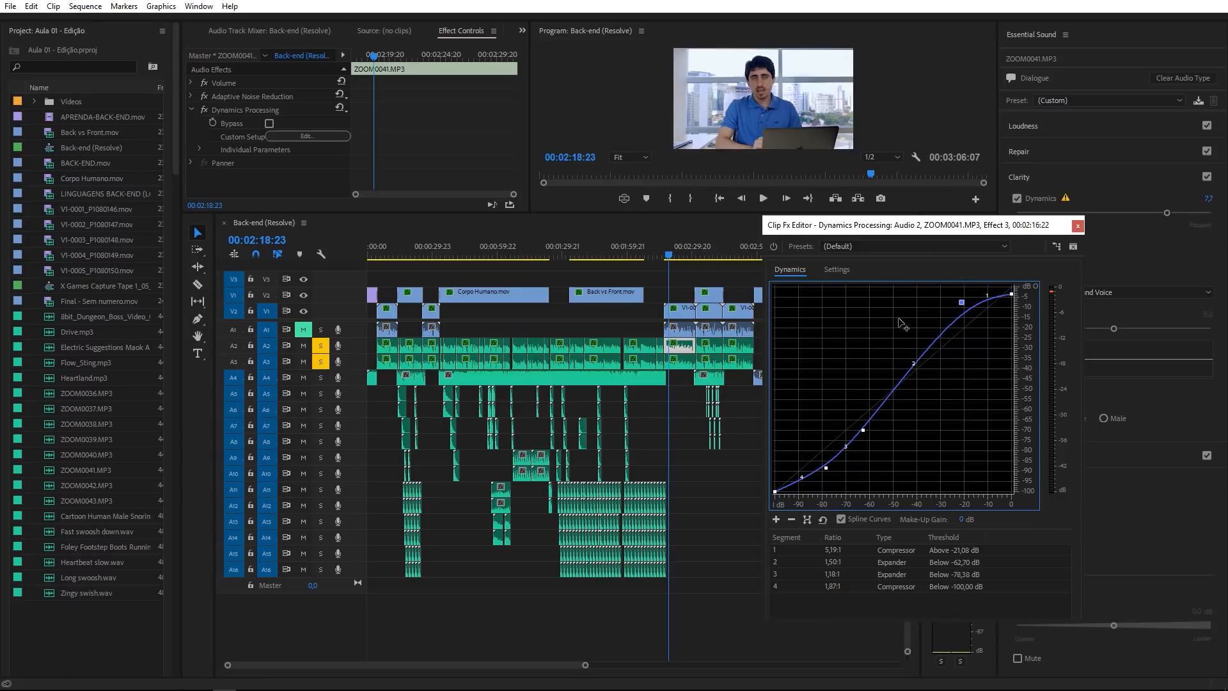
key(space)
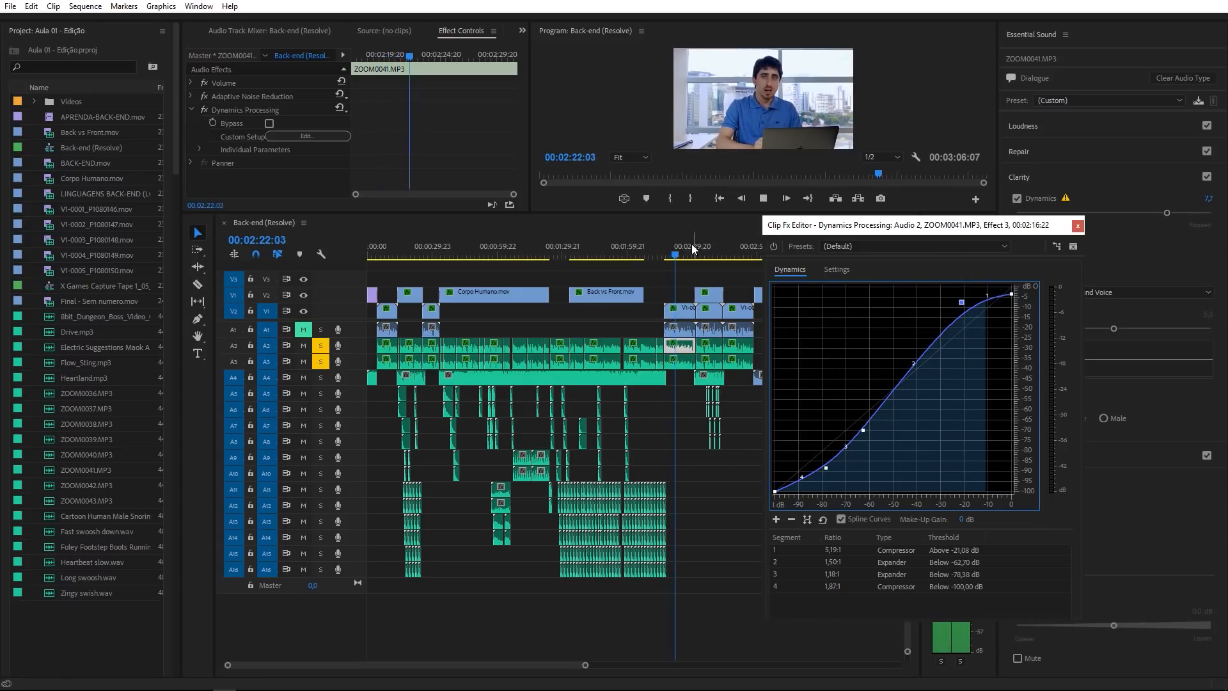
click(773, 246)
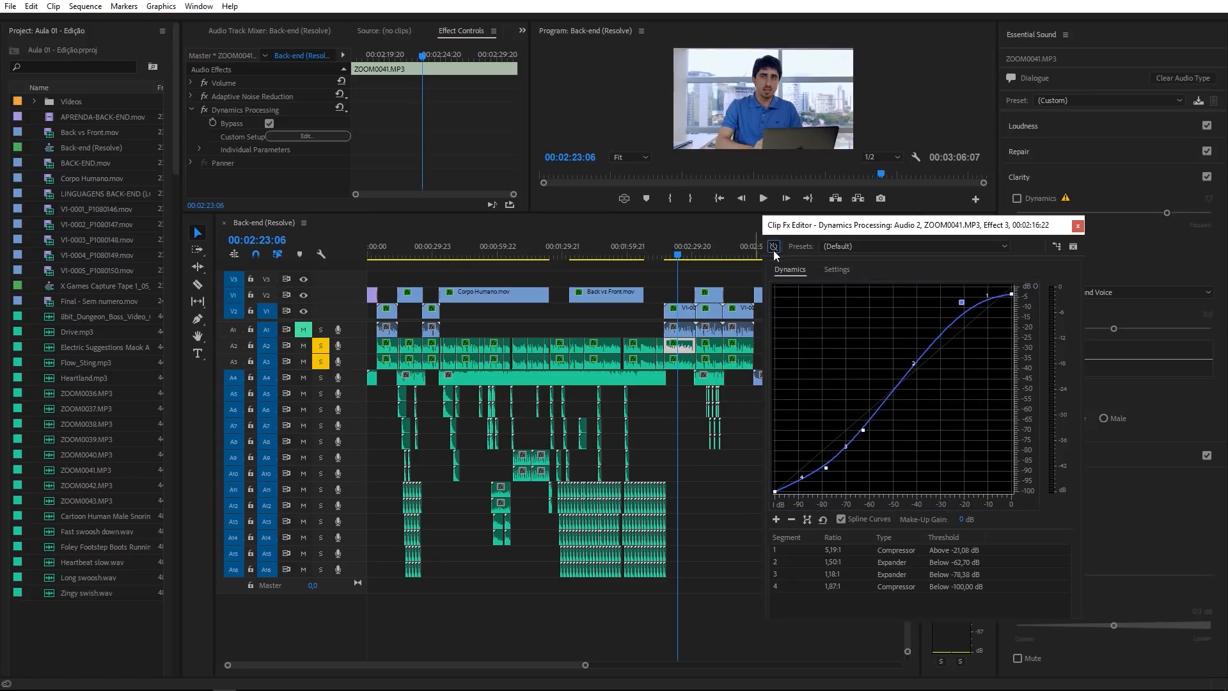
key(space)
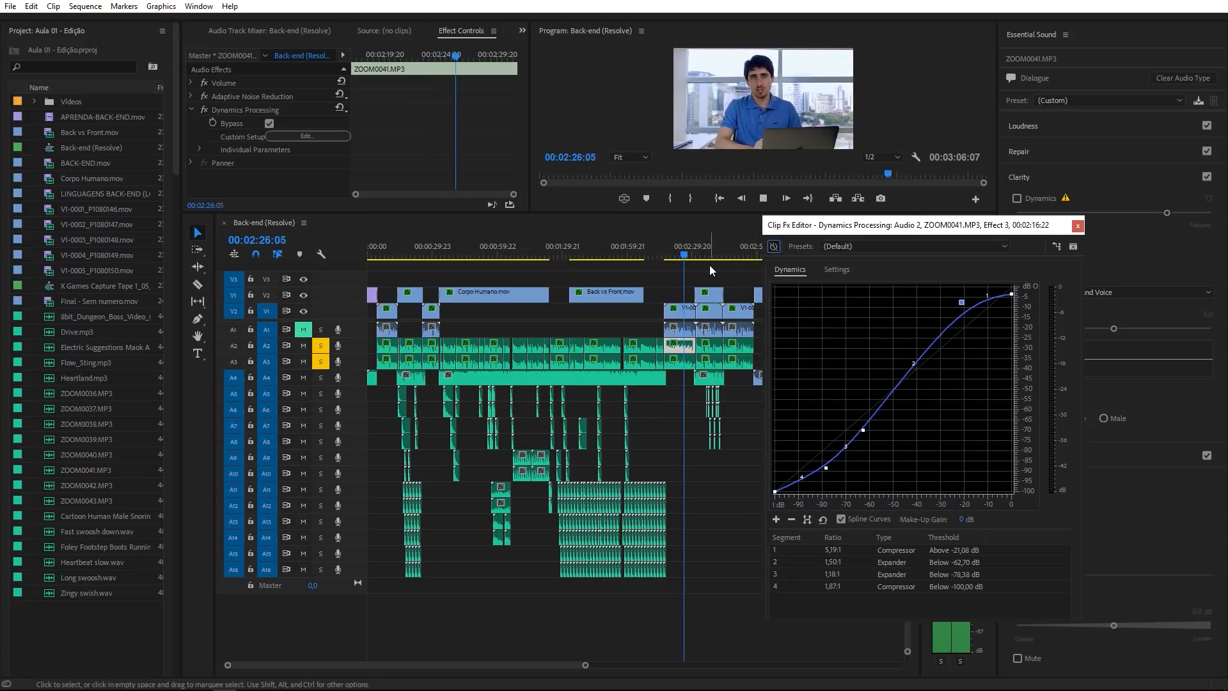
key(space)
click(774, 247)
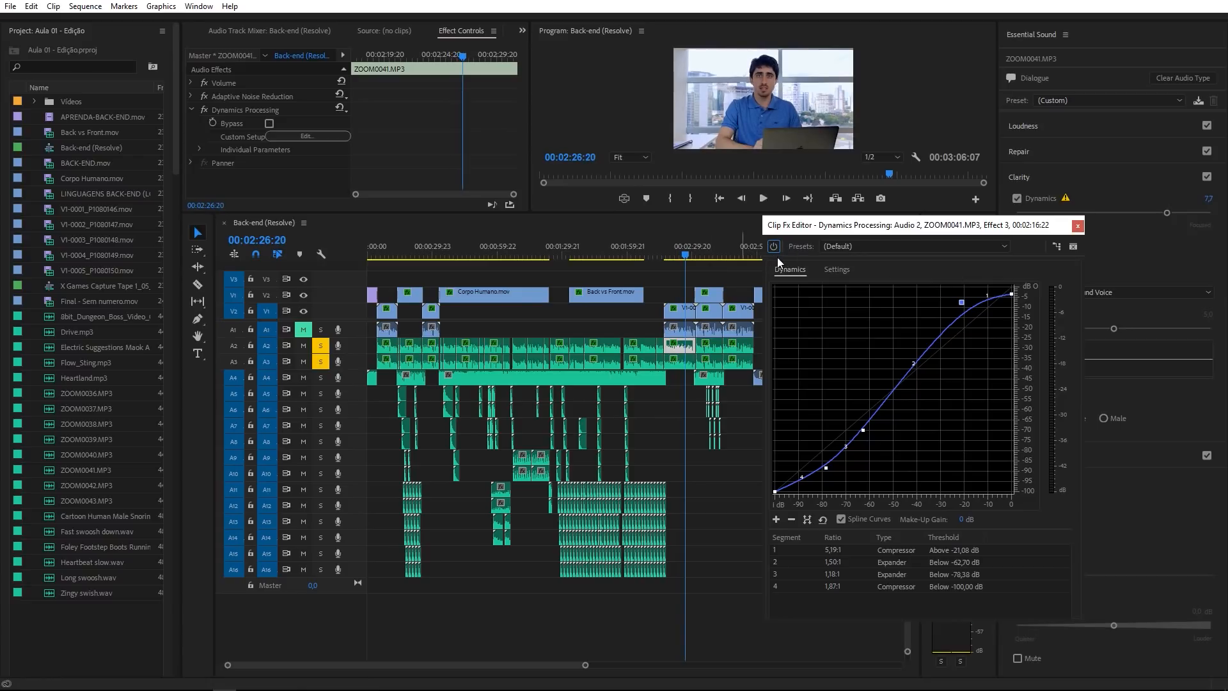
Step: Soften the dynamics curve to about 3.16:1 above -19.73 dB and 1.50:1 expansion below -61.62 dB, play it back and close the editor
mouse_move(970, 304)
mouse_down()
mouse_move(1017, 305)
mouse_move(1012, 292)
mouse_move(972, 302)
mouse_up()
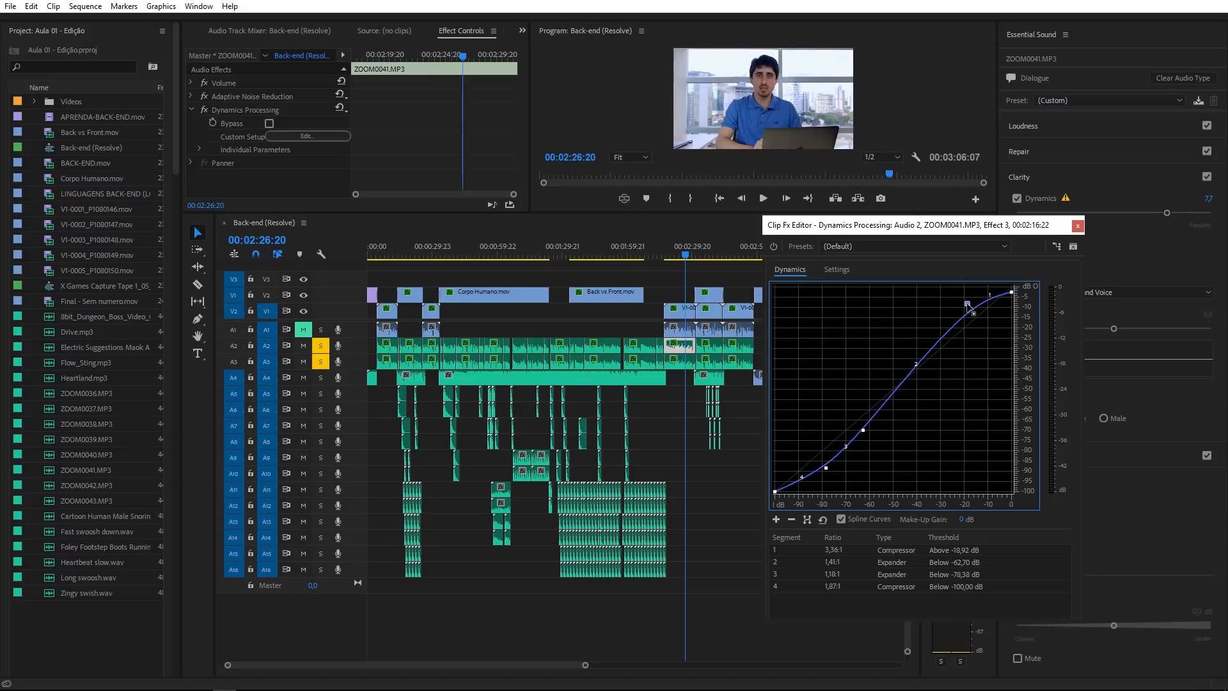
drag(869, 438, 872, 441)
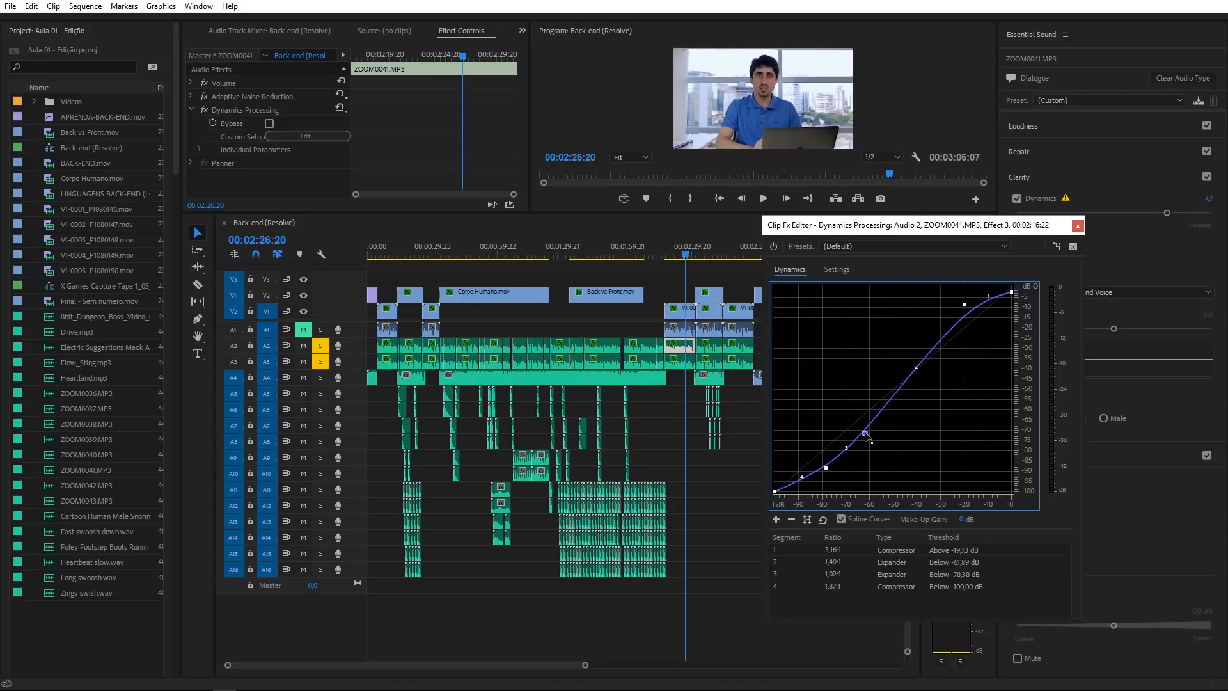
key(space)
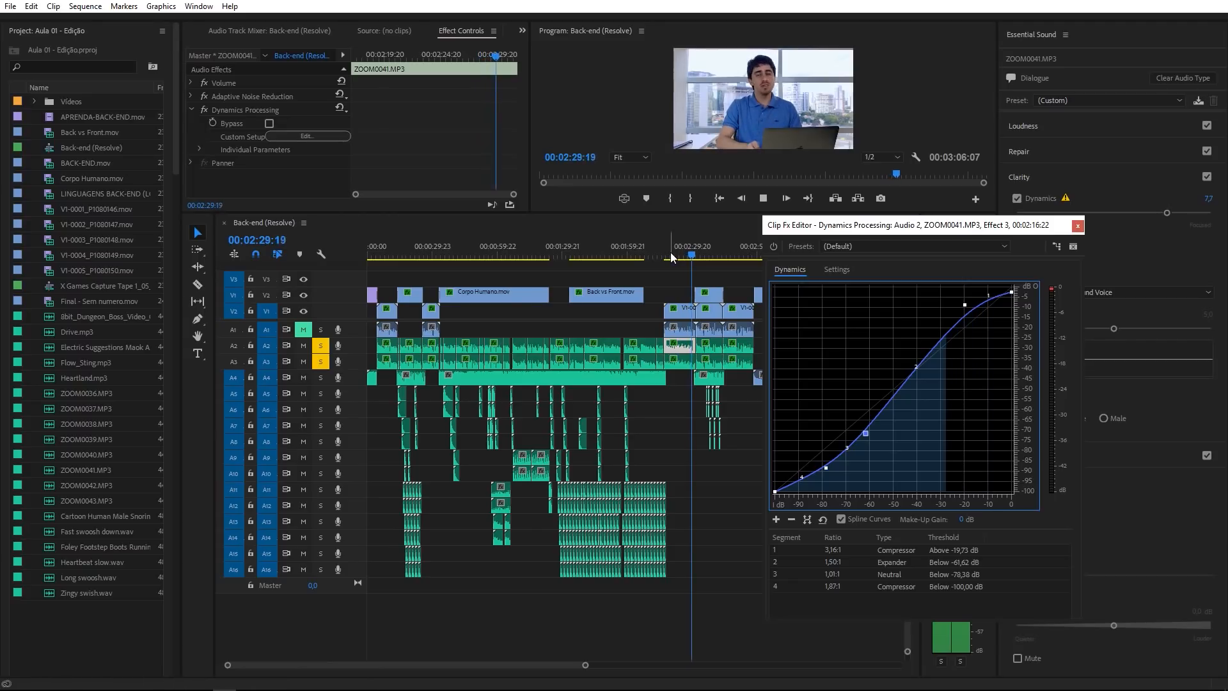
click(666, 255)
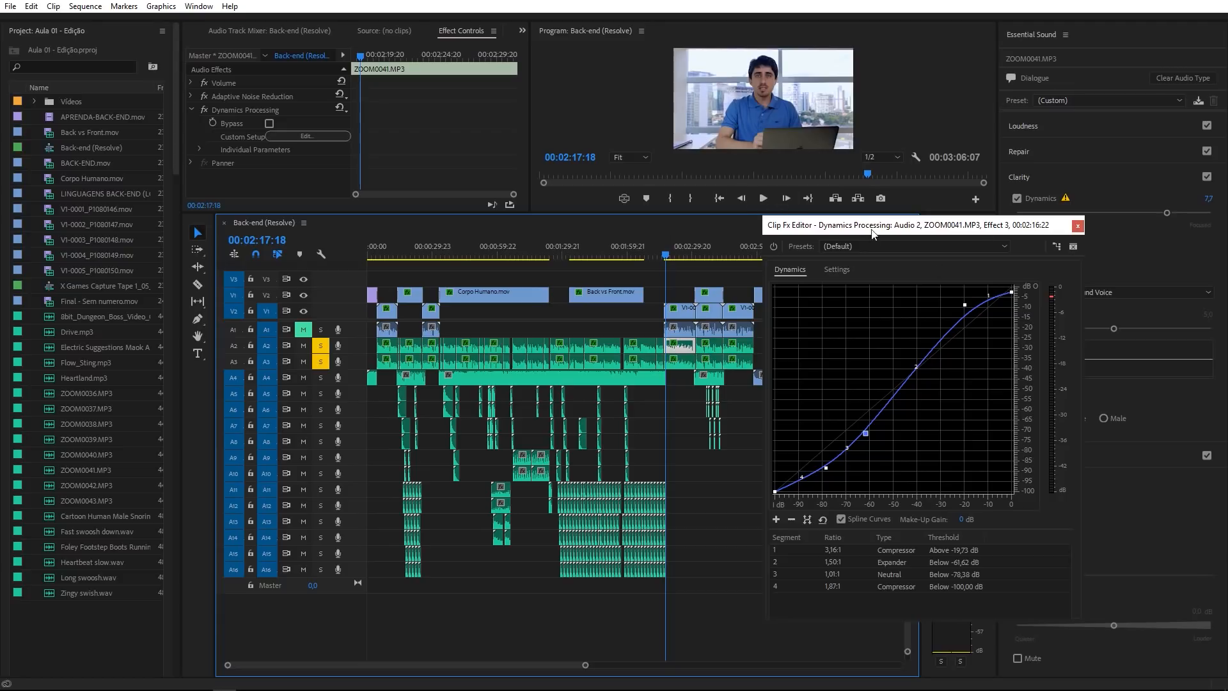
click(1077, 226)
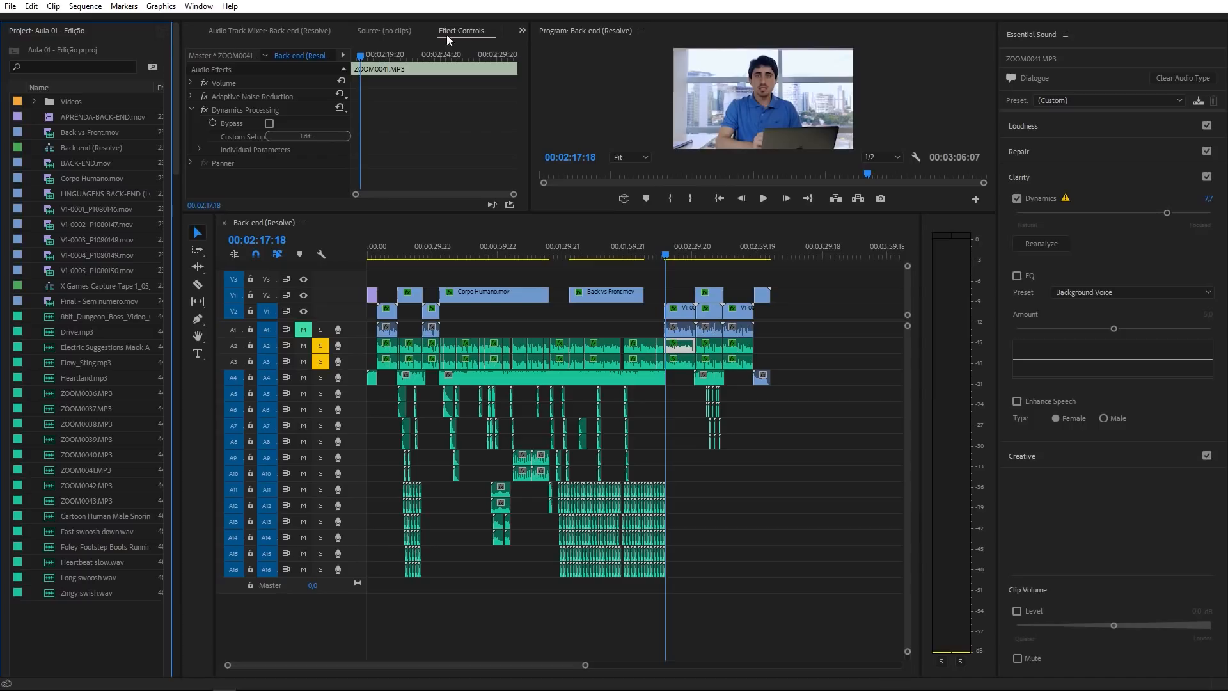
Step: Search the effects for "dyn" and add the Dynamics audio effect to the ZOOM0041.MP3 clip
click(21, 30)
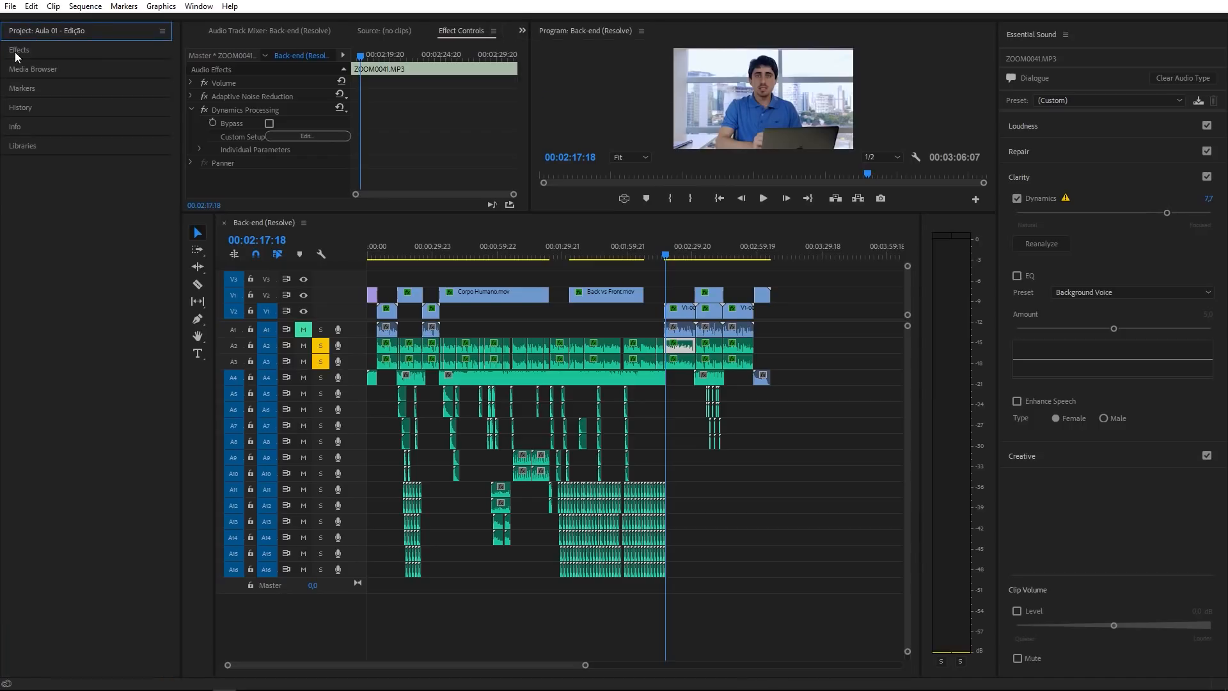
click(16, 51)
drag(46, 64, 2, 67)
text(dyn)
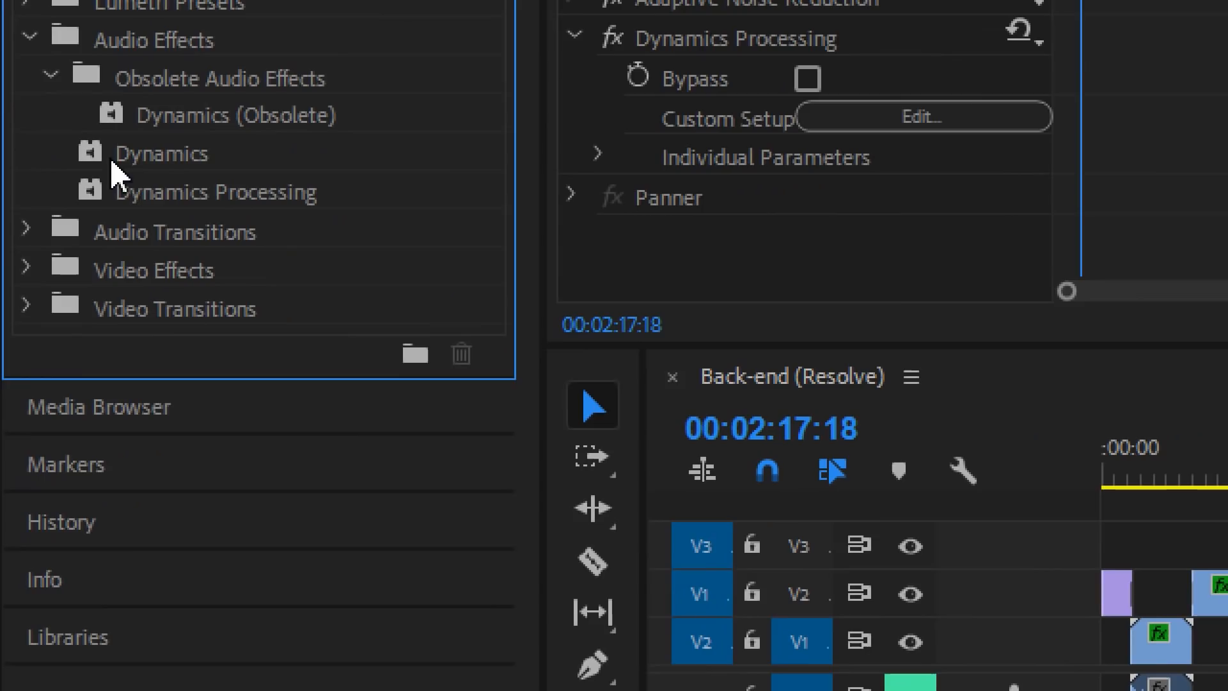
click(122, 165)
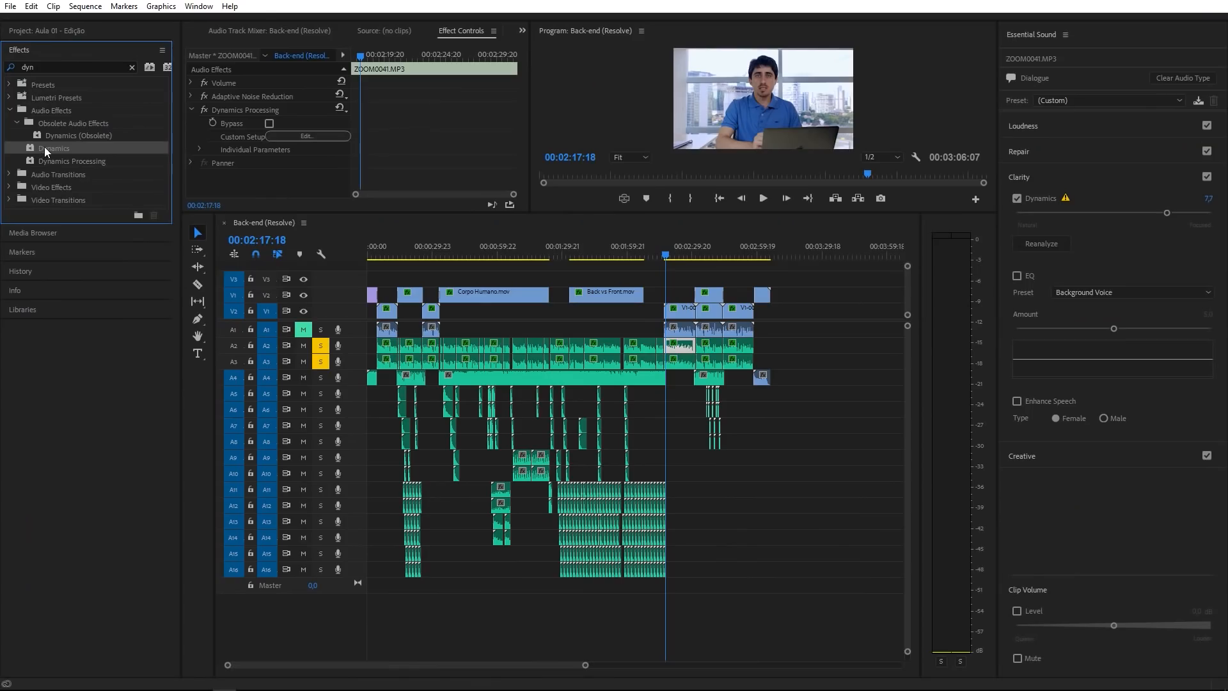
drag(29, 150, 262, 165)
Step: Try the Dynamics compressor with a threshold of about -10.4 dB and a ratio of about 3.6, and remove the effect from the clip
click(302, 188)
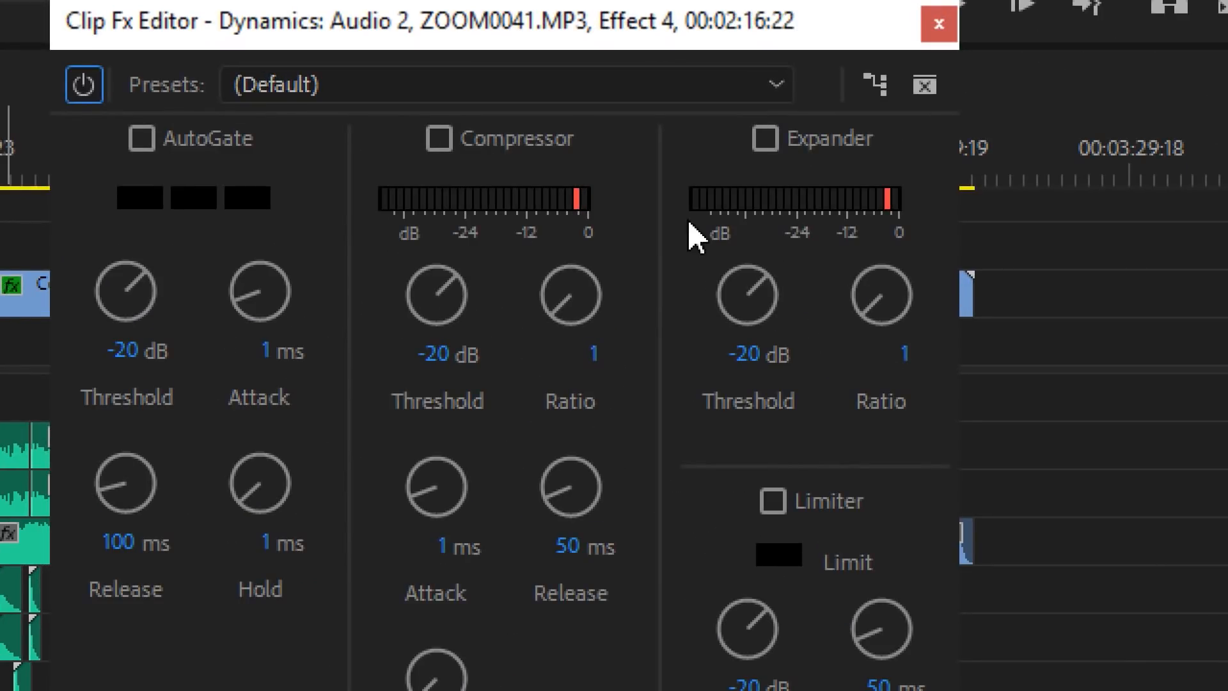
click(589, 142)
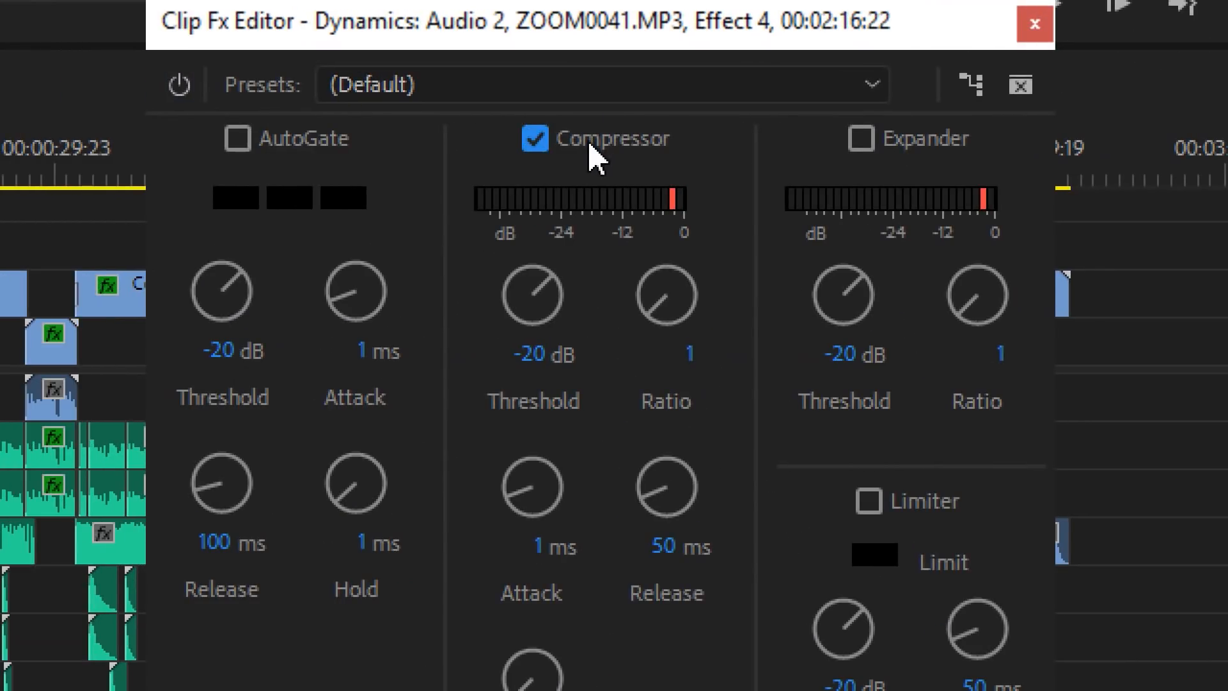
drag(543, 297, 801, 286)
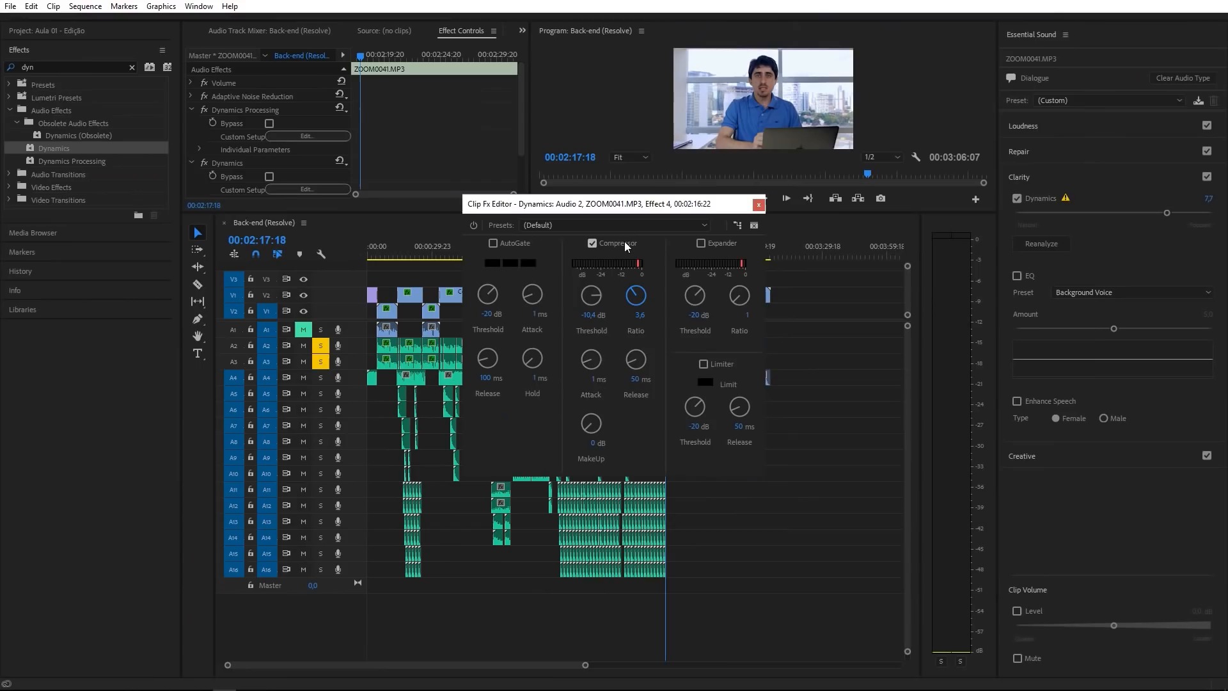
click(758, 204)
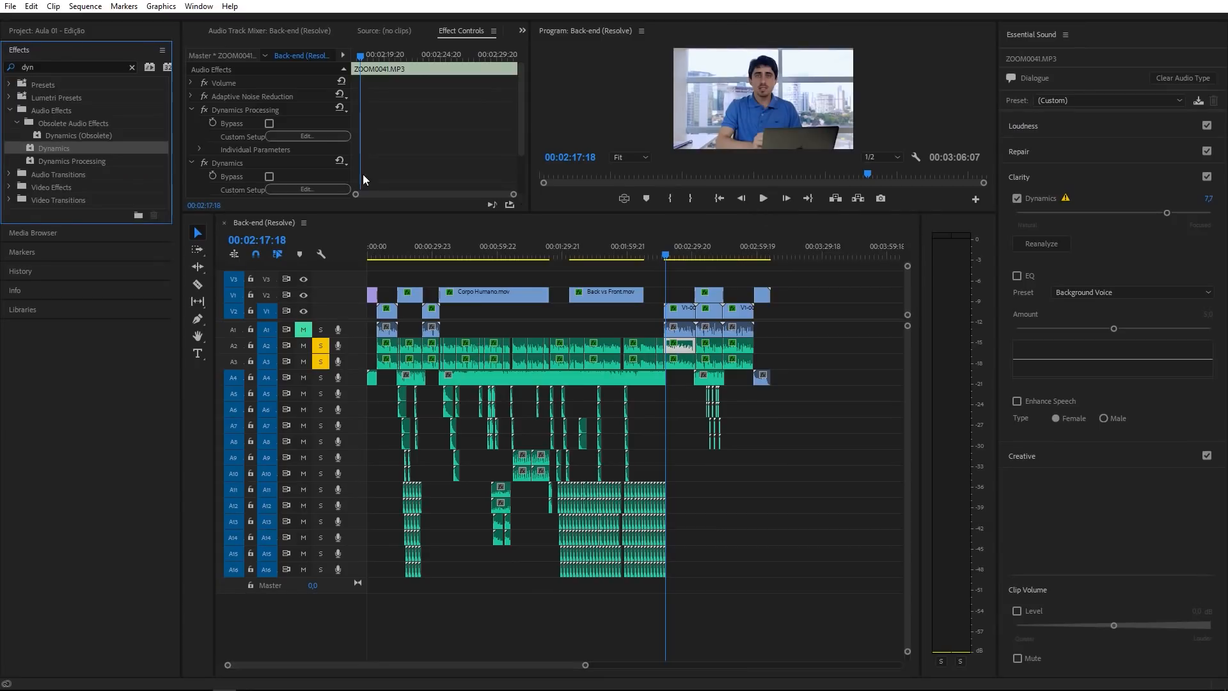
scroll(290, 144, down, 3)
click(233, 110)
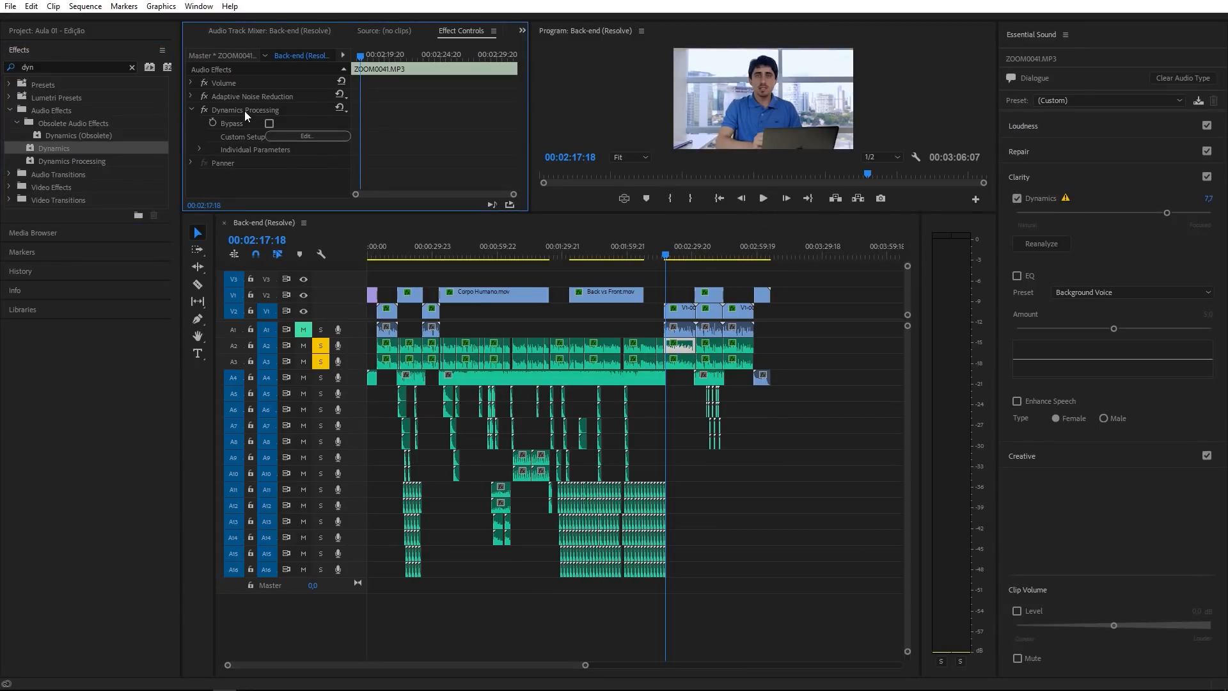
Step: Copy the clip's customized Dynamics Processing effect and paste it onto all dialogue clips on tracks A2 and A3
click(245, 110)
drag(774, 364, 374, 351)
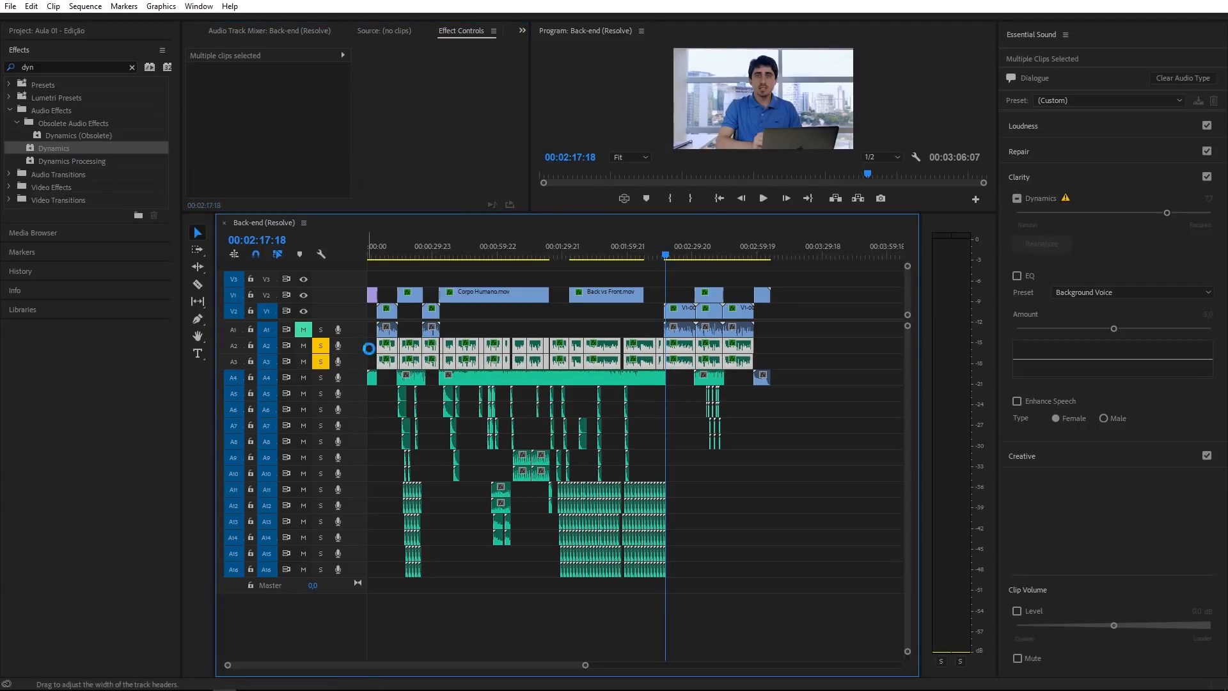
drag(780, 364, 377, 352)
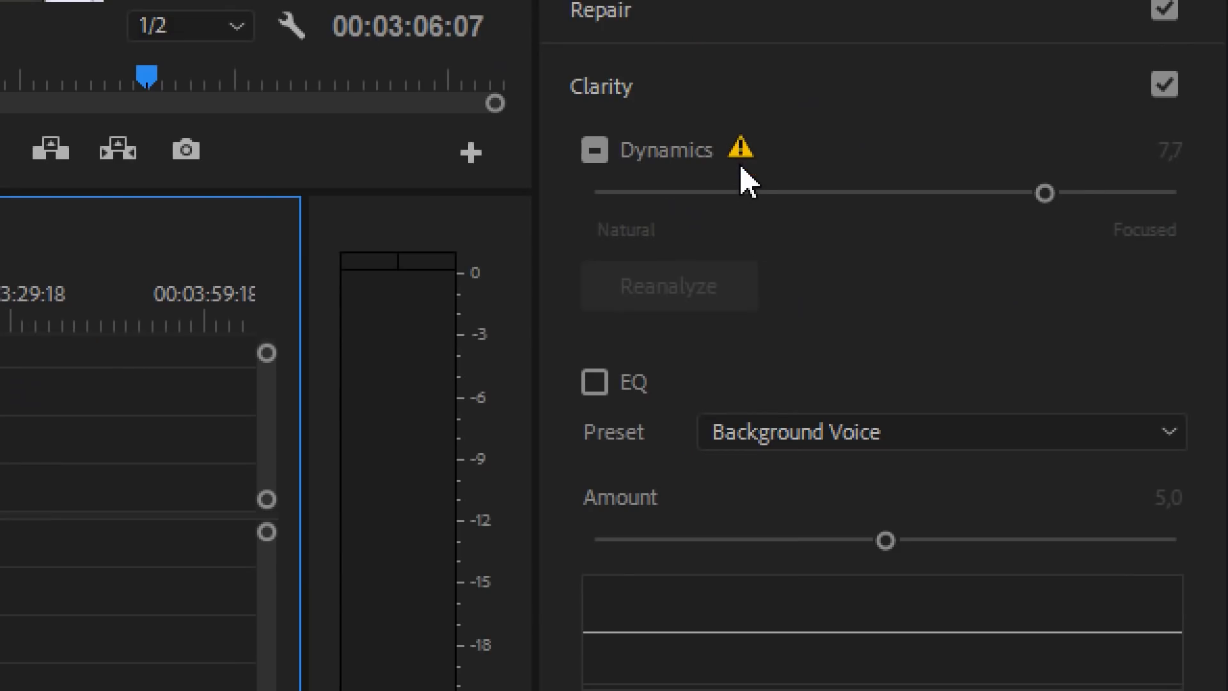
mouse_move(738, 167)
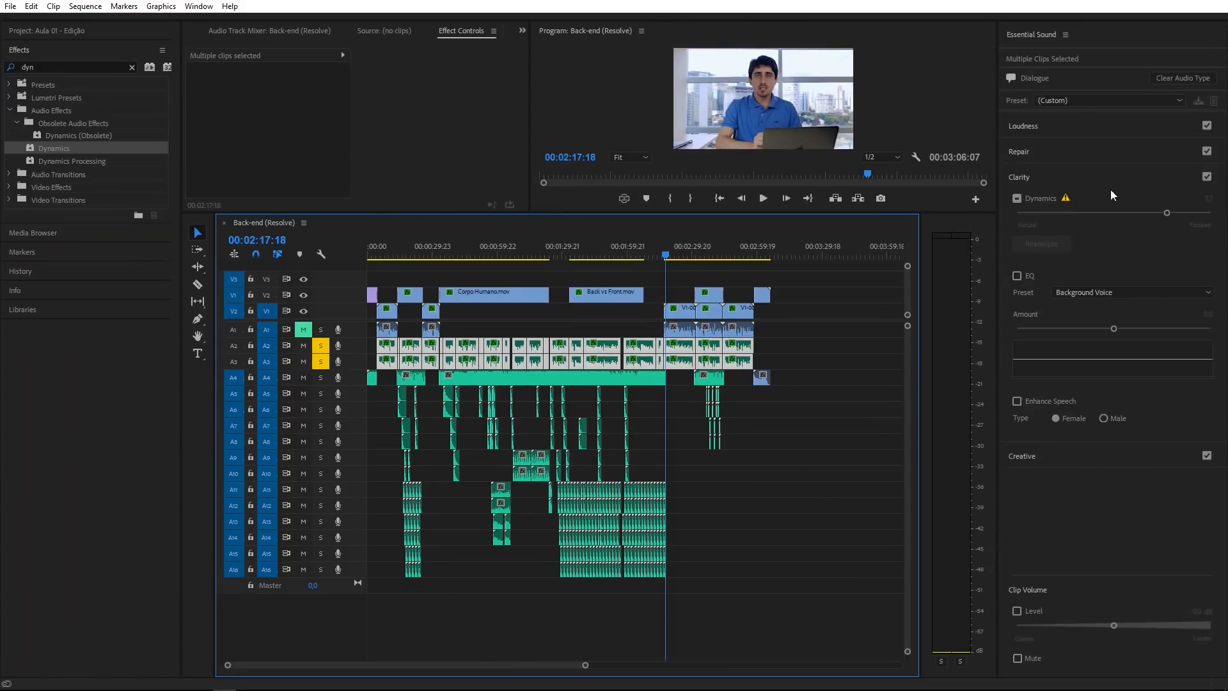
Step: Enable EQ on the selected dialogue clips with the Background Voice preset and set its amount to 9.4
click(1016, 276)
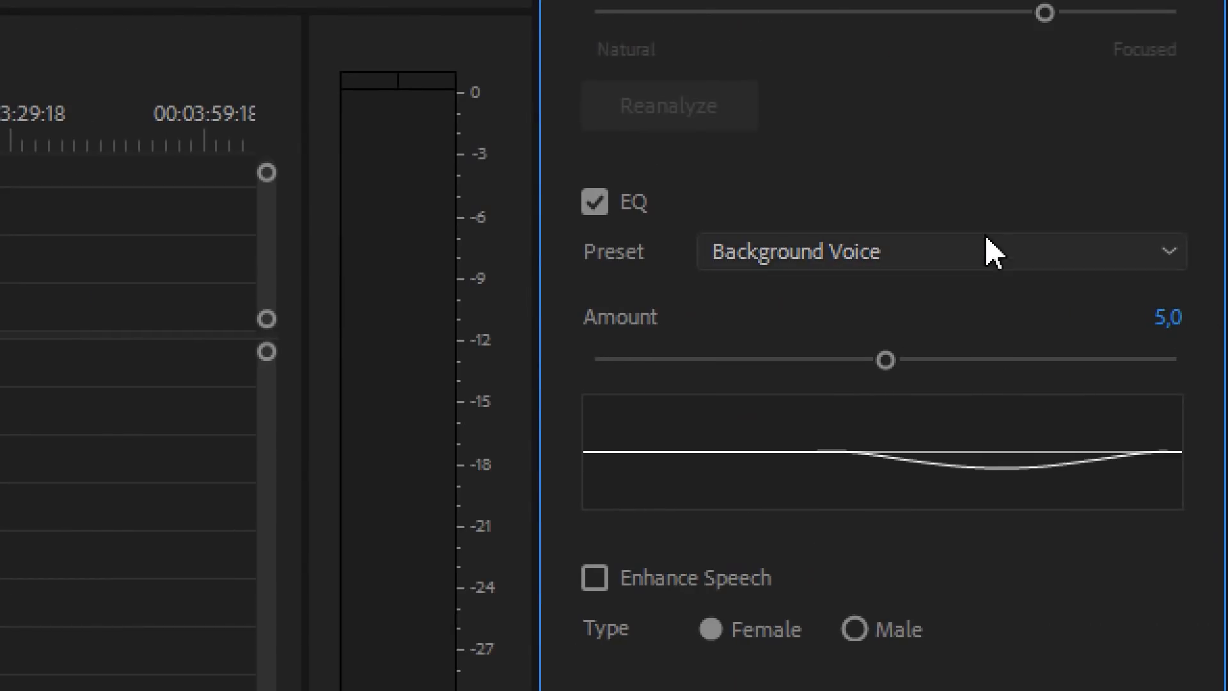
click(1145, 293)
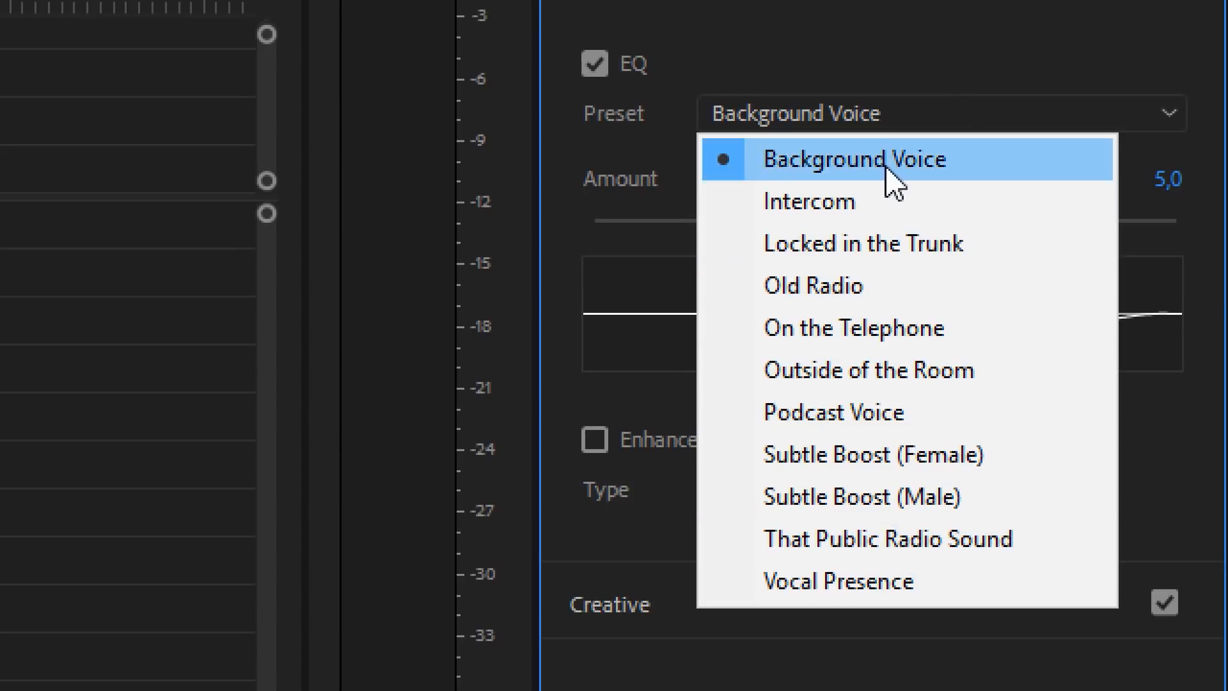
click(918, 54)
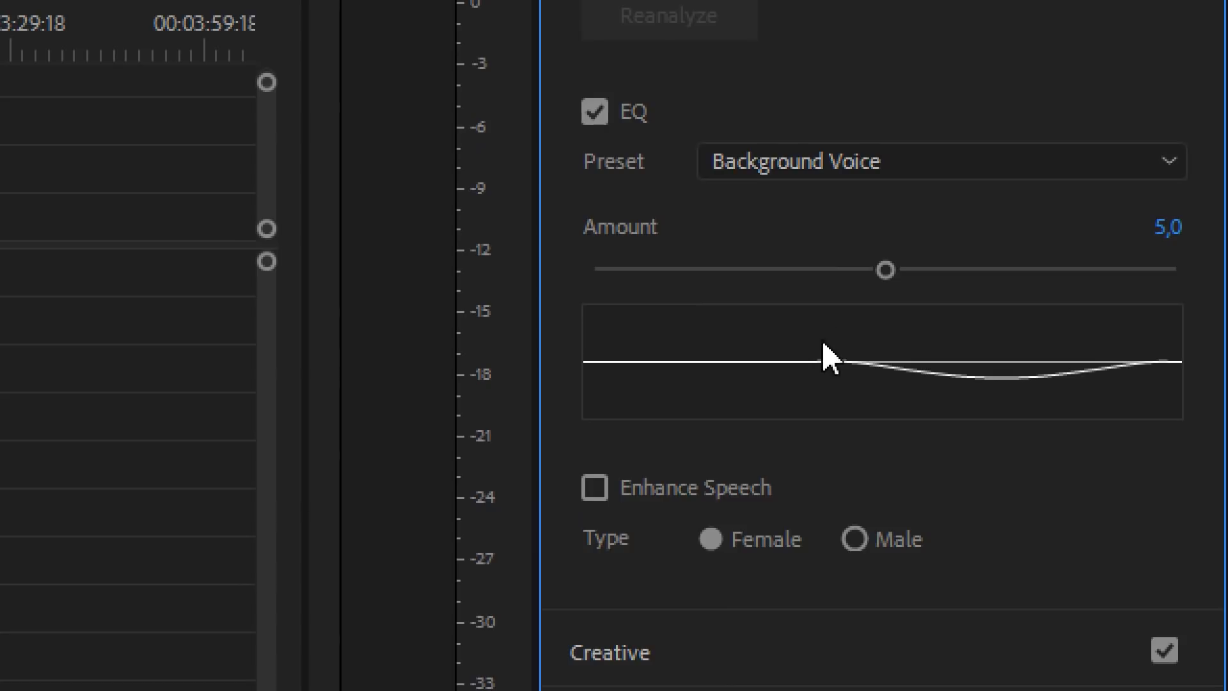
drag(891, 262, 1142, 268)
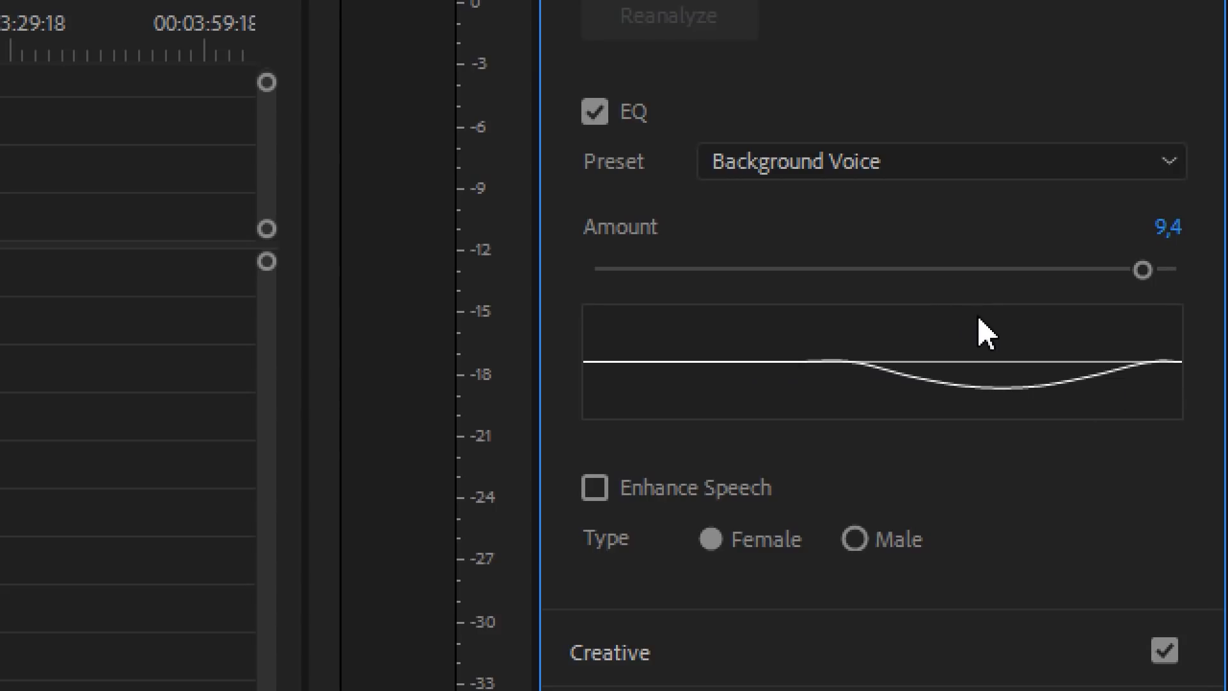
Step: Try the Vocal Presence EQ preset on the dialogue clips with an amount of 5.5
click(869, 189)
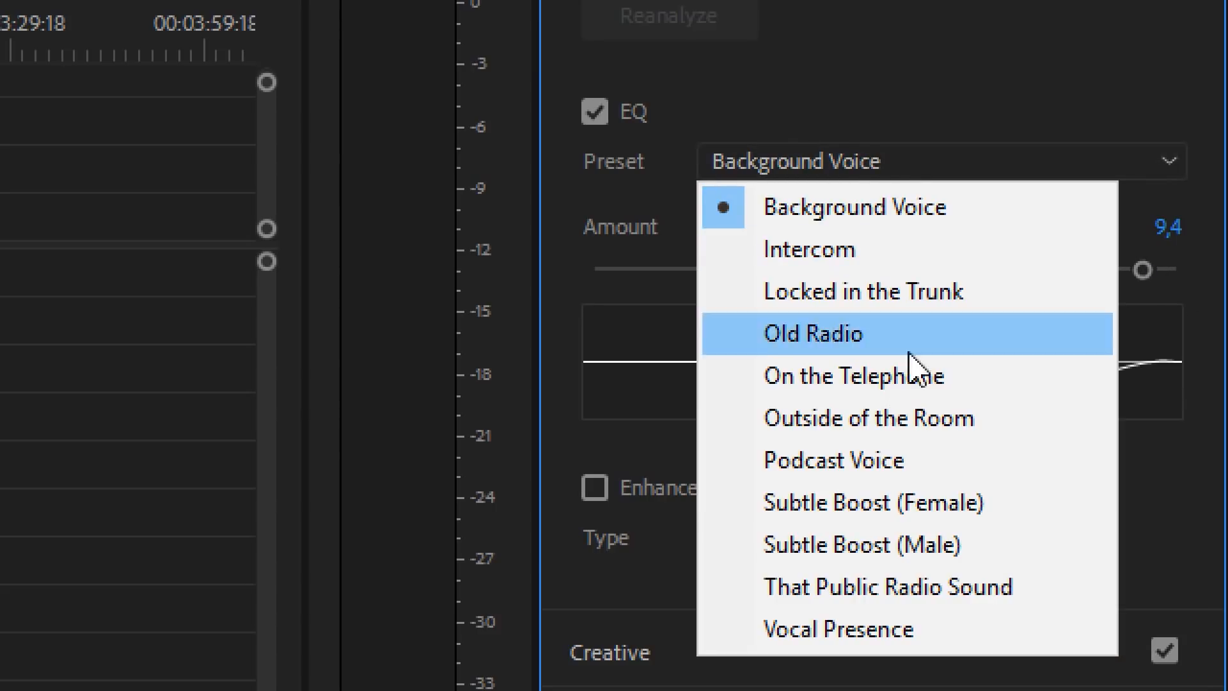
click(861, 626)
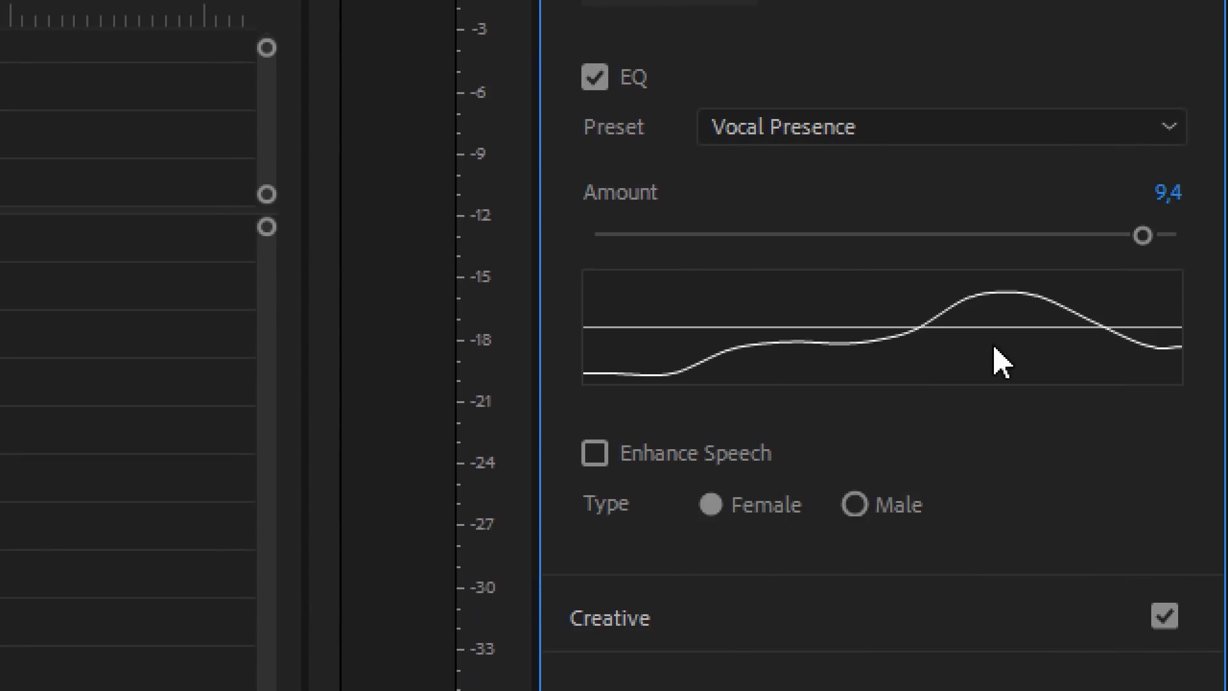
drag(1003, 233, 915, 235)
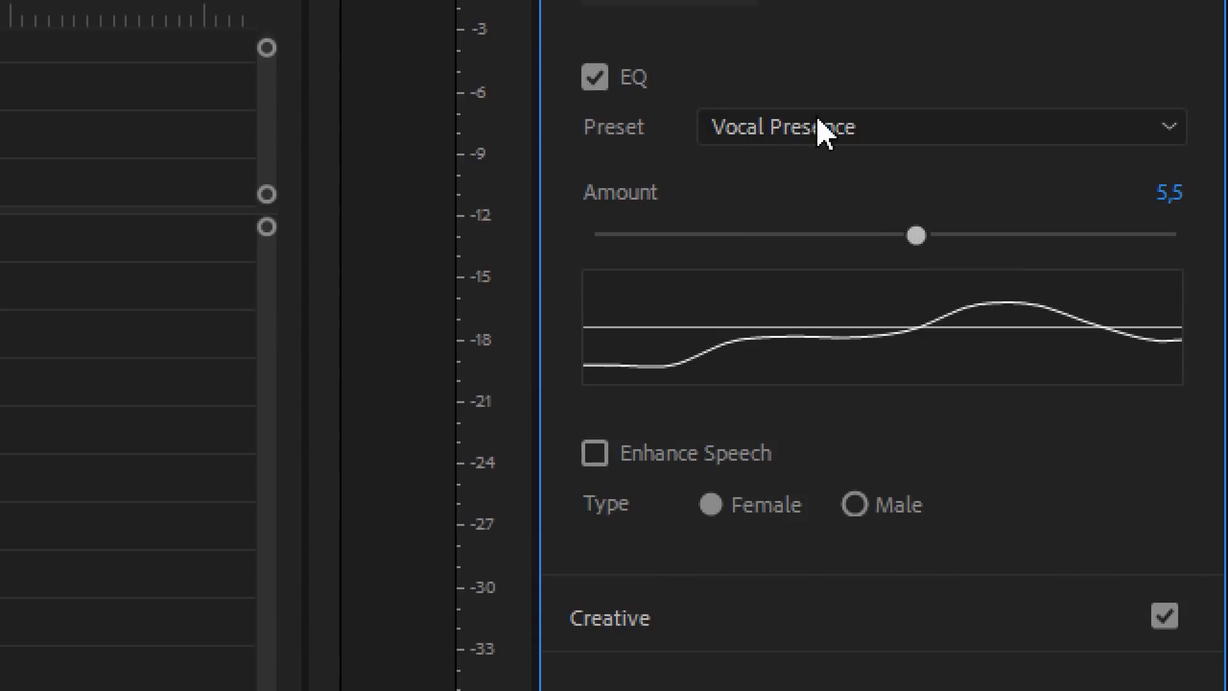
Step: Apply the Subtle Boost (Male) EQ preset to the dialogue clips and adjust its amount to 4.4 while playing the sequence
click(815, 115)
click(816, 109)
click(801, 140)
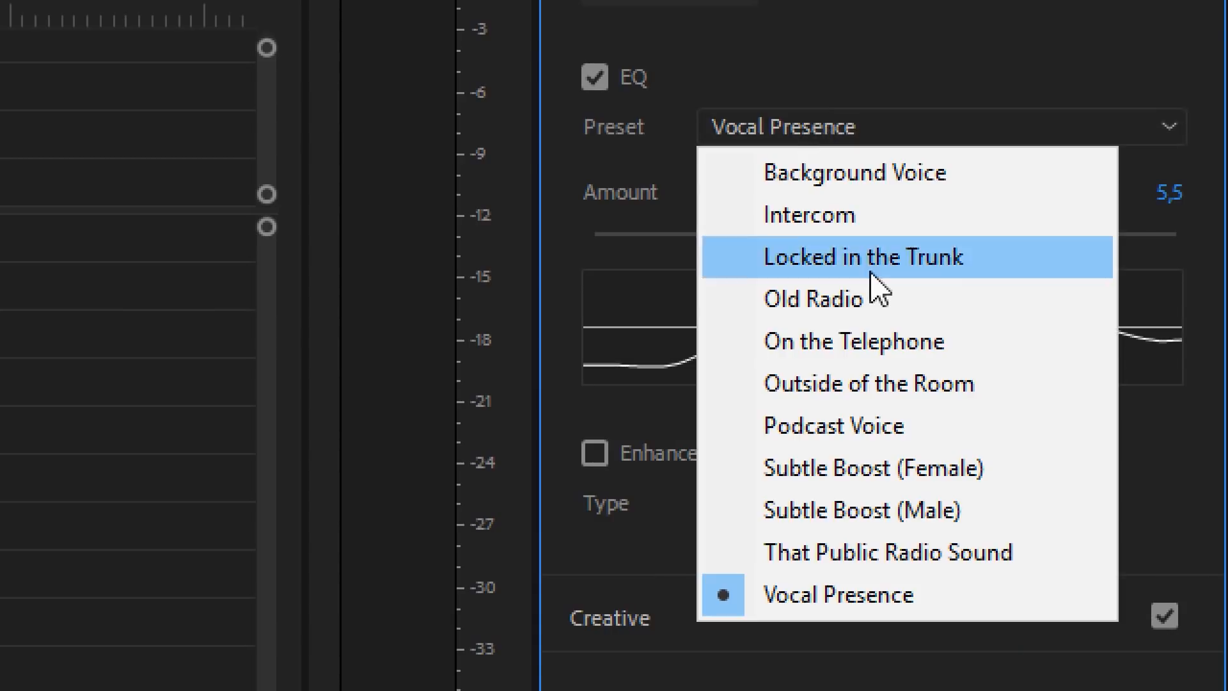
click(882, 512)
drag(916, 235, 838, 268)
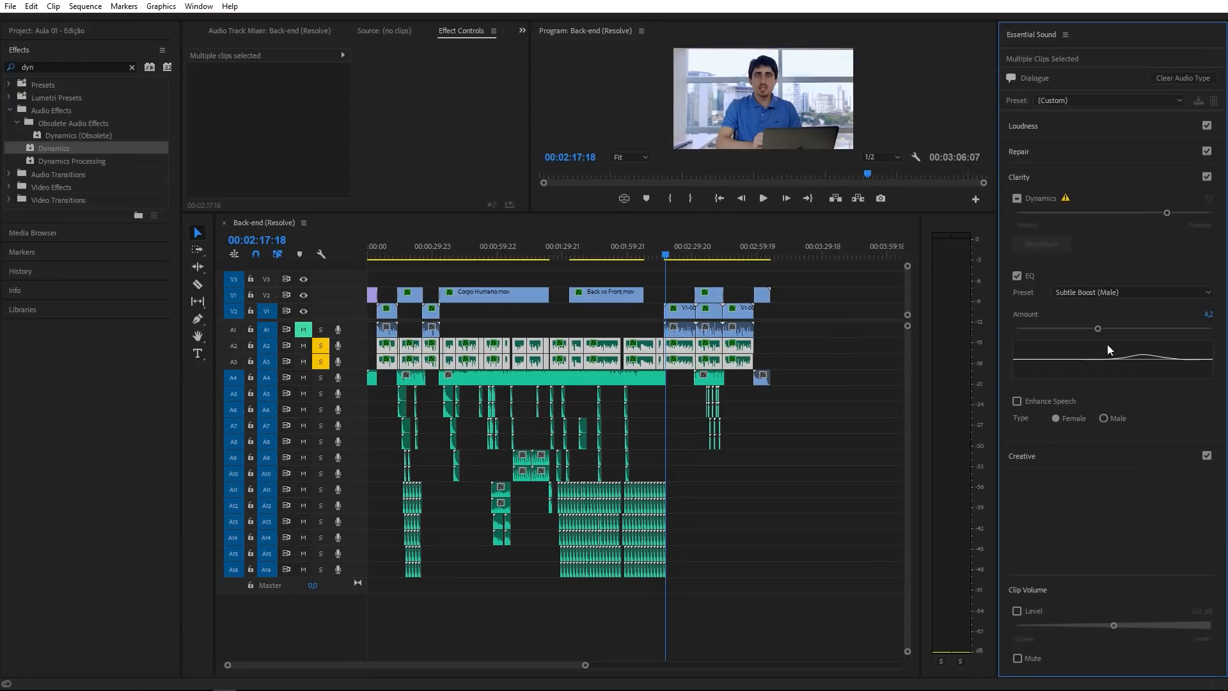
key(space)
mouse_move(1098, 328)
mouse_down()
mouse_move(1018, 328)
mouse_move(1193, 333)
mouse_move(1033, 332)
mouse_move(1105, 333)
mouse_up()
key(space)
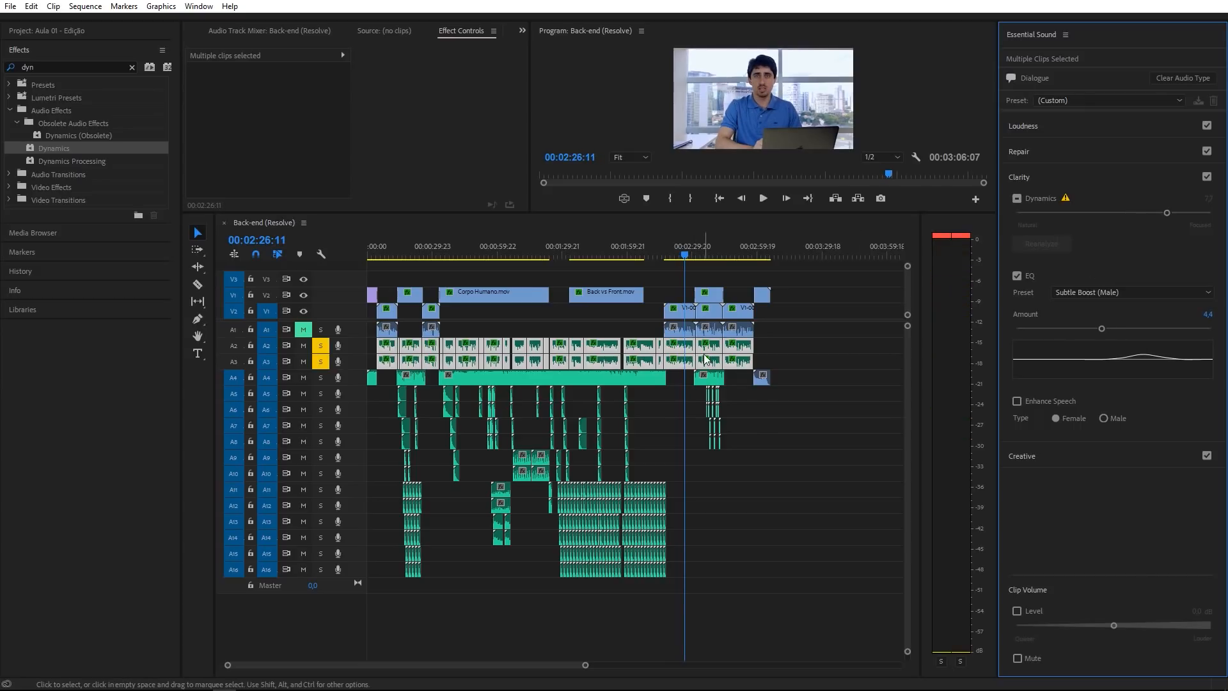
Step: Try the Large Reflective Room reverb on the dialogue clips at an amount of 7.0 during playback, and turn the reverb off
click(1055, 178)
click(1055, 203)
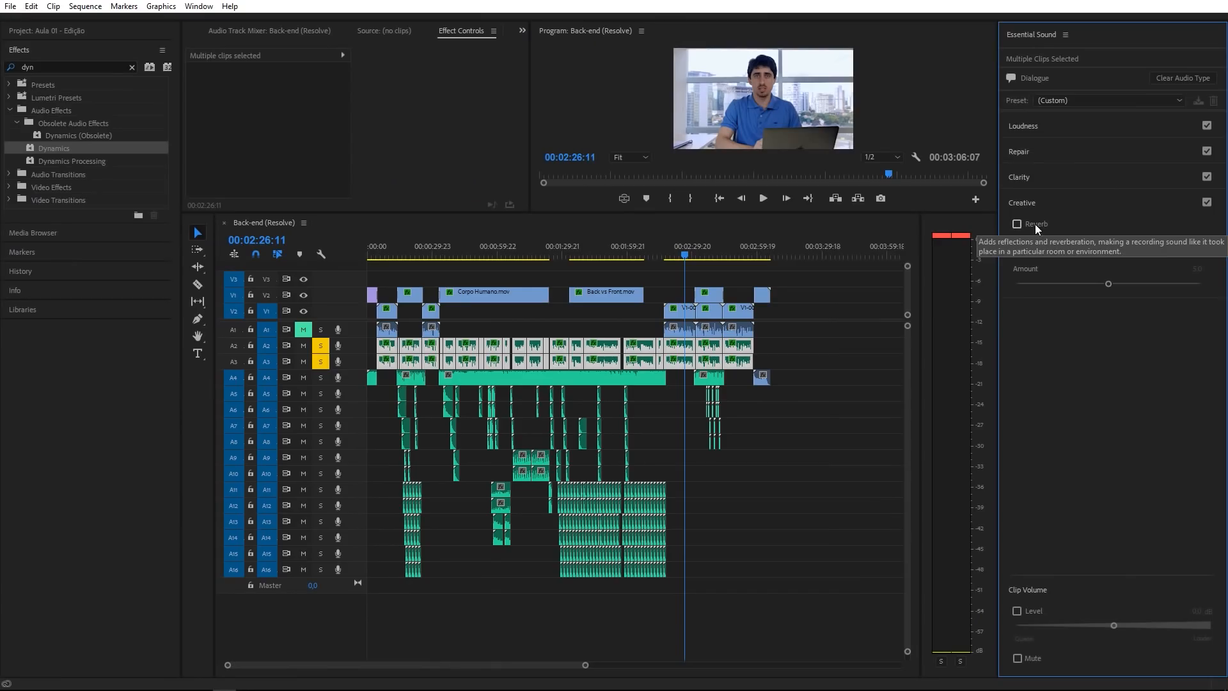
click(1034, 224)
key(space)
drag(1127, 284, 1145, 284)
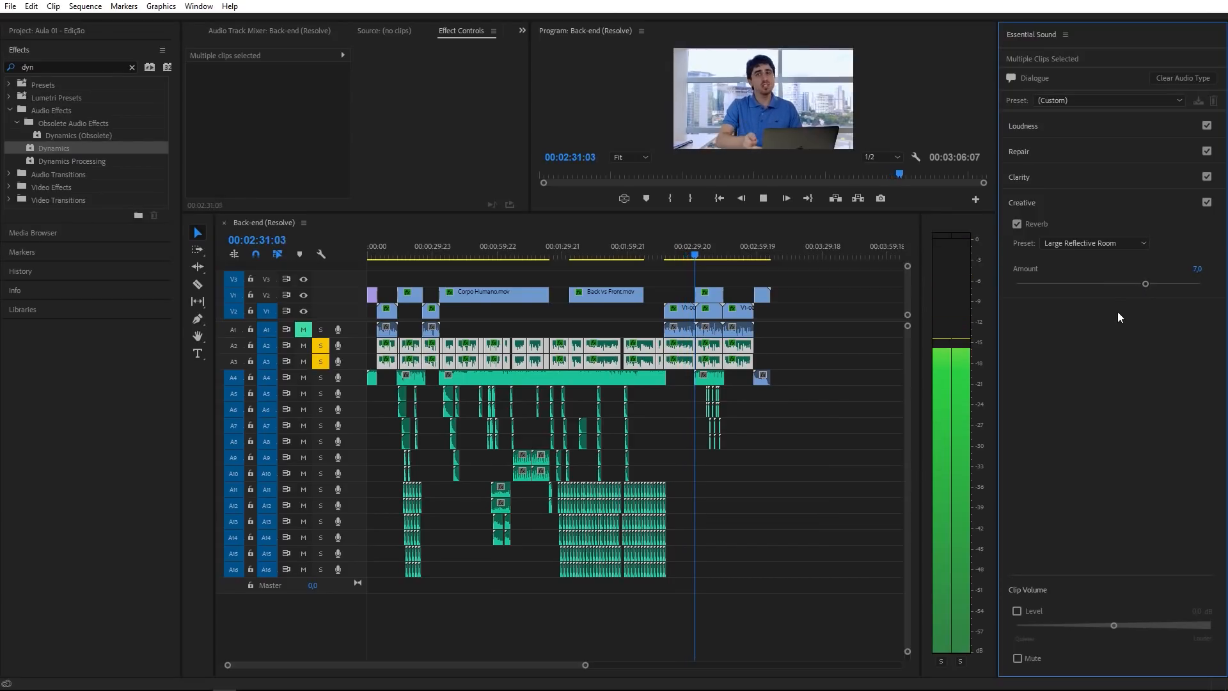
click(1037, 224)
key(space)
Step: Turn off solo on tracks A2 and A3, play the full mix briefly from 00:00:40:10, and deselect the dialogue clips
click(320, 345)
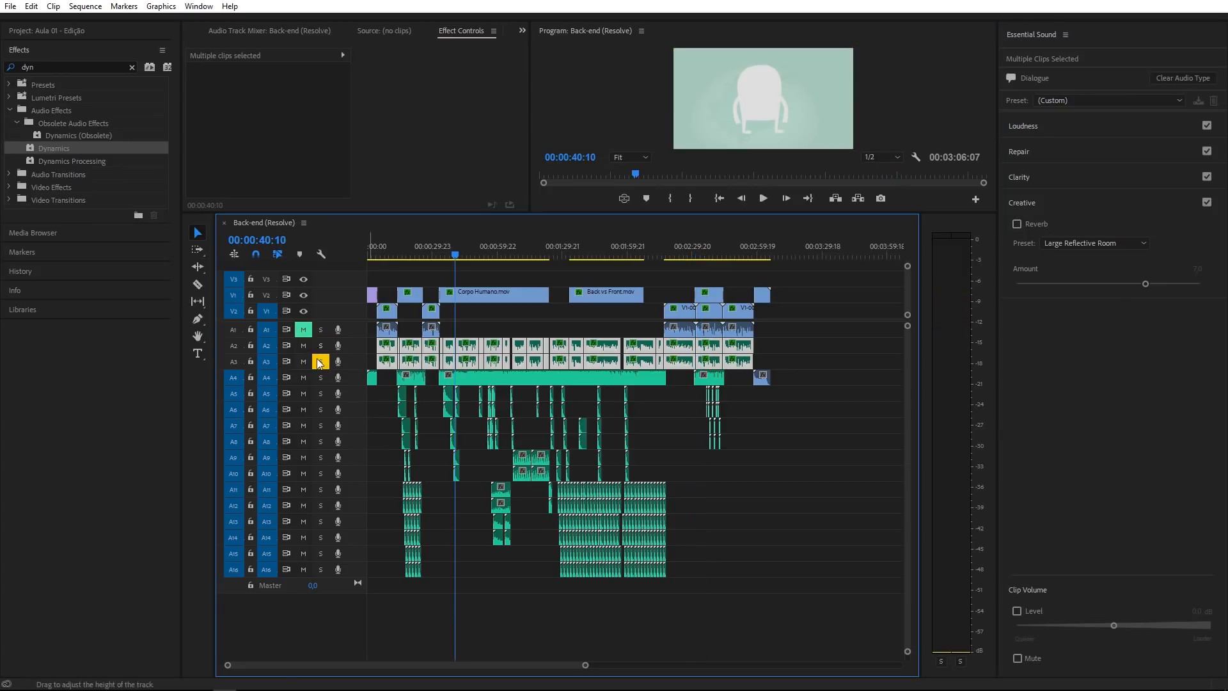
click(319, 362)
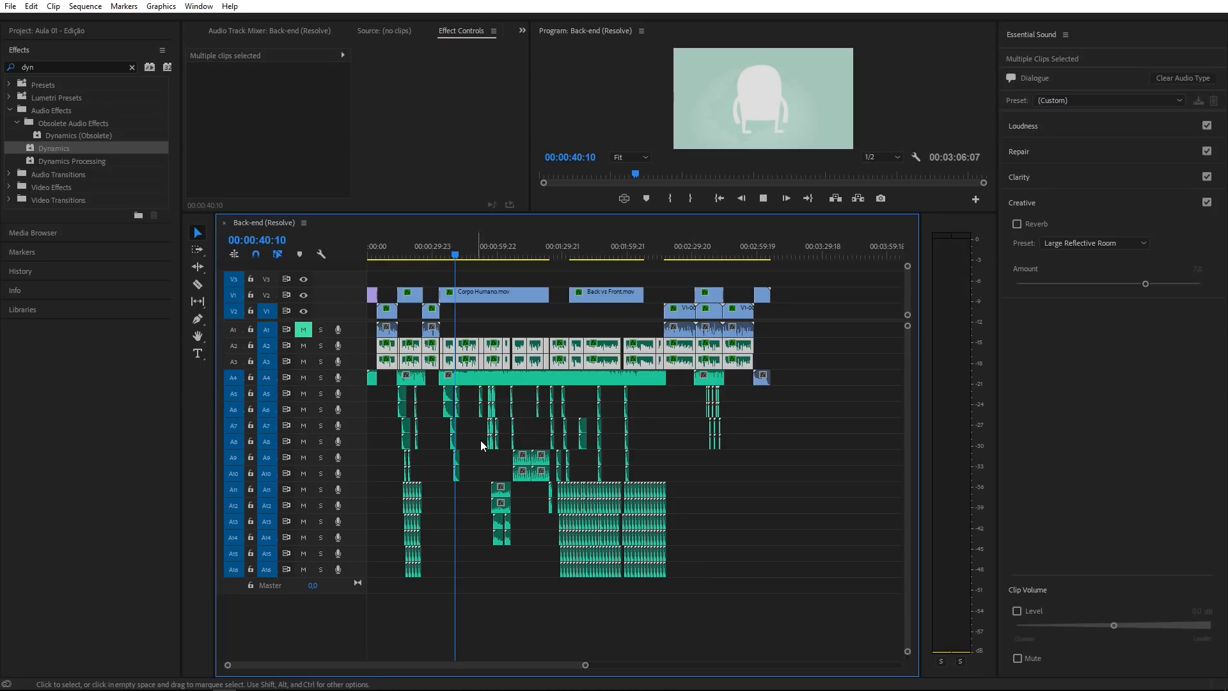
key(space)
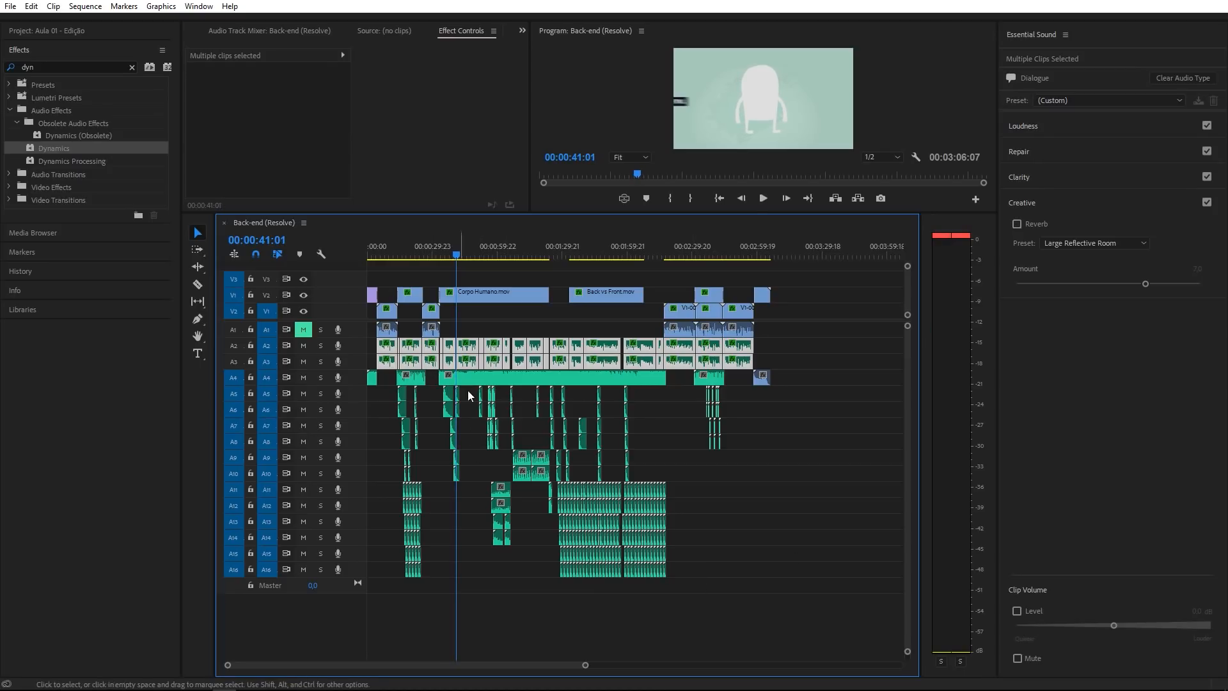
click(378, 398)
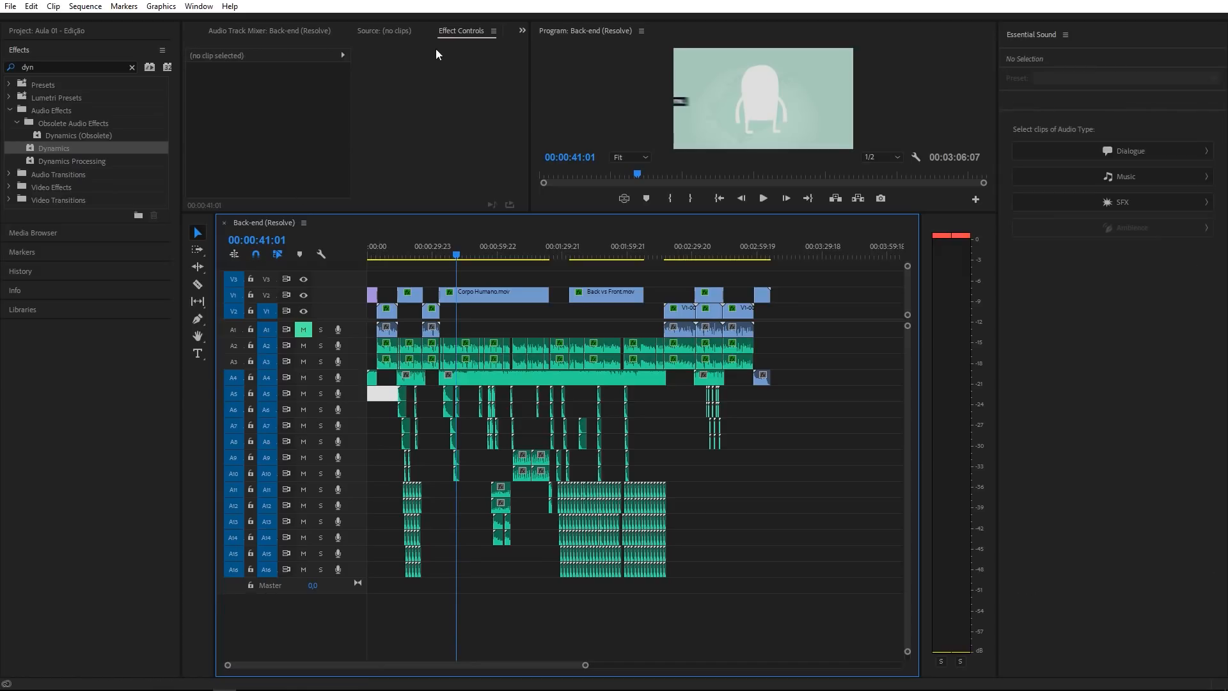
Step: Show the Audio Track Mixer for the Back-end (Resolve) sequence and enlarge it until the volume faders are fully visible
click(523, 32)
click(555, 69)
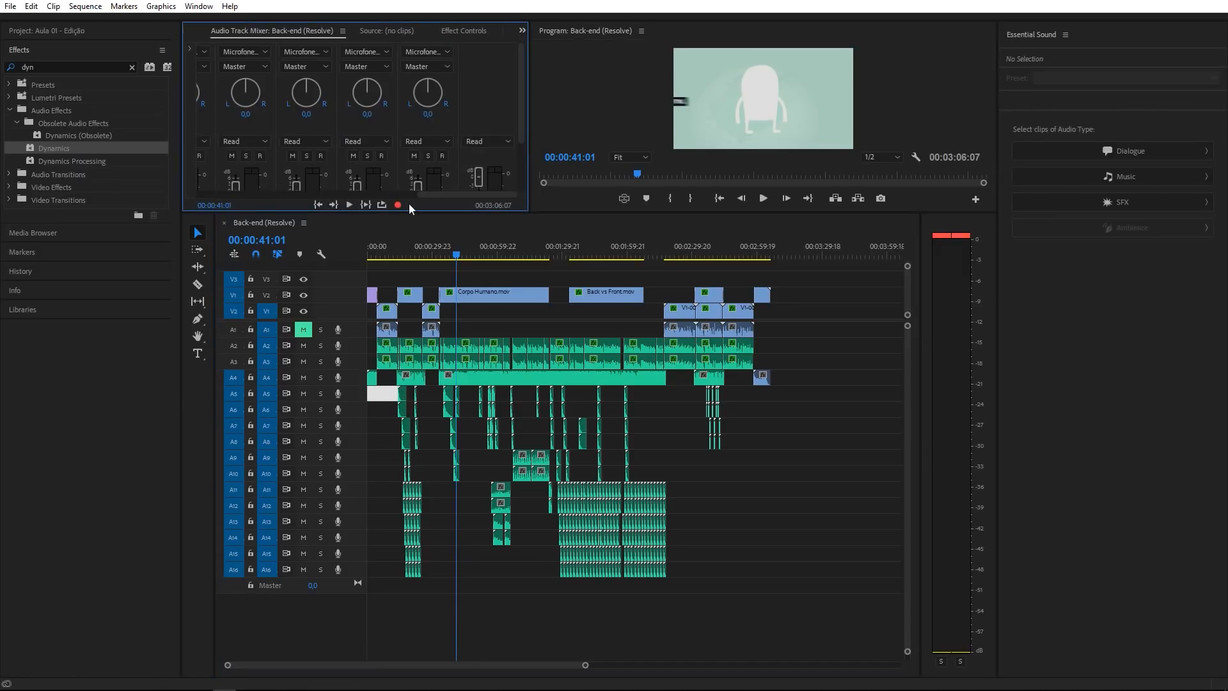
drag(394, 215, 192, 326)
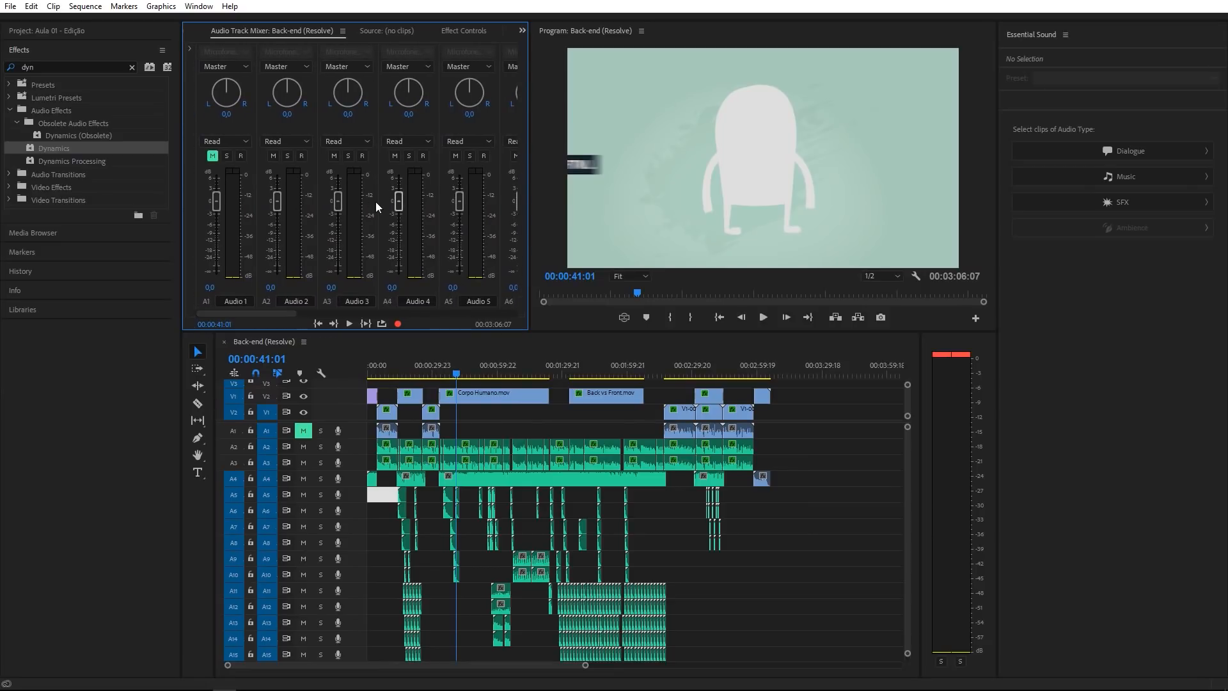
Step: Try lowering the Audio 4 track's volume to about -13.7 dB in the track mixer
drag(399, 201, 401, 244)
drag(275, 313, 315, 314)
scroll(409, 461, down, 1)
Step: Add an audio submix track to the Back-end (Resolve) sequence
right_click(351, 430)
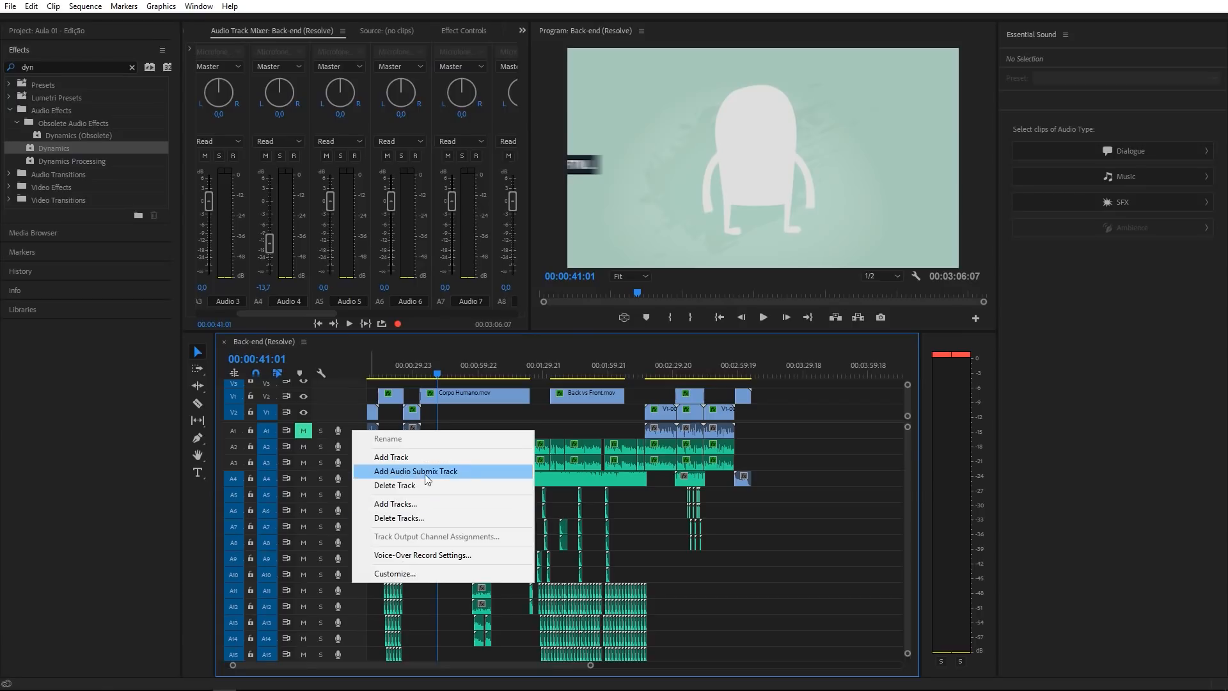
click(410, 474)
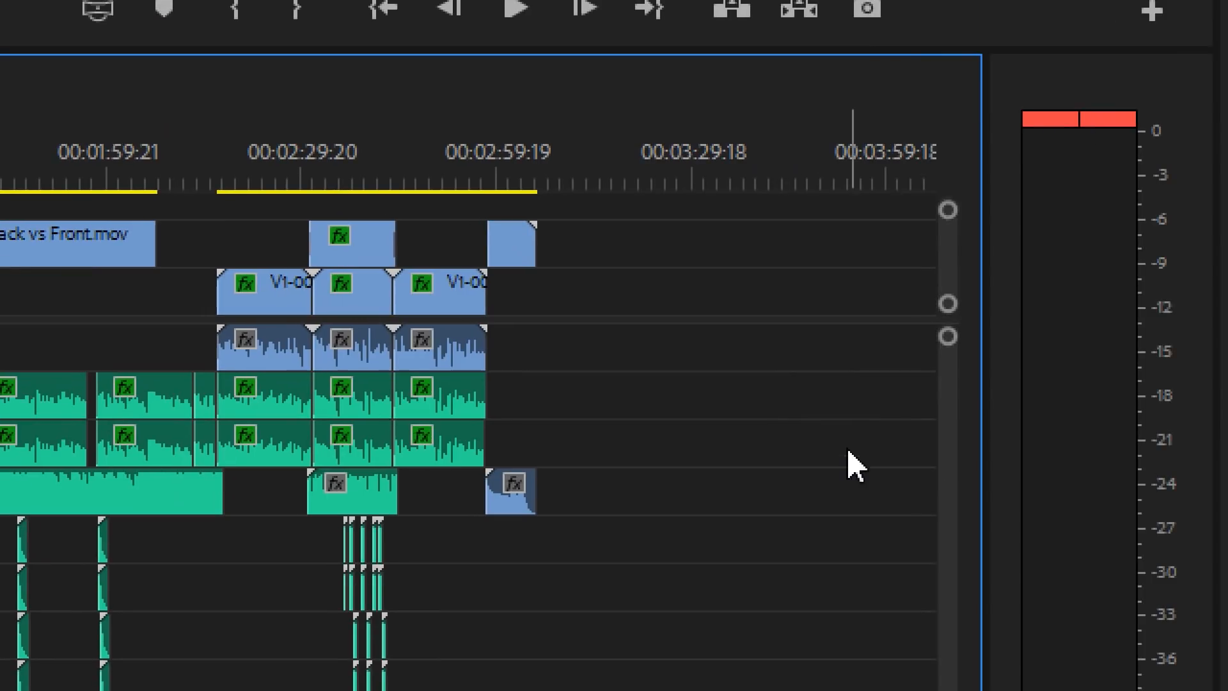
scroll(953, 409, down, 5)
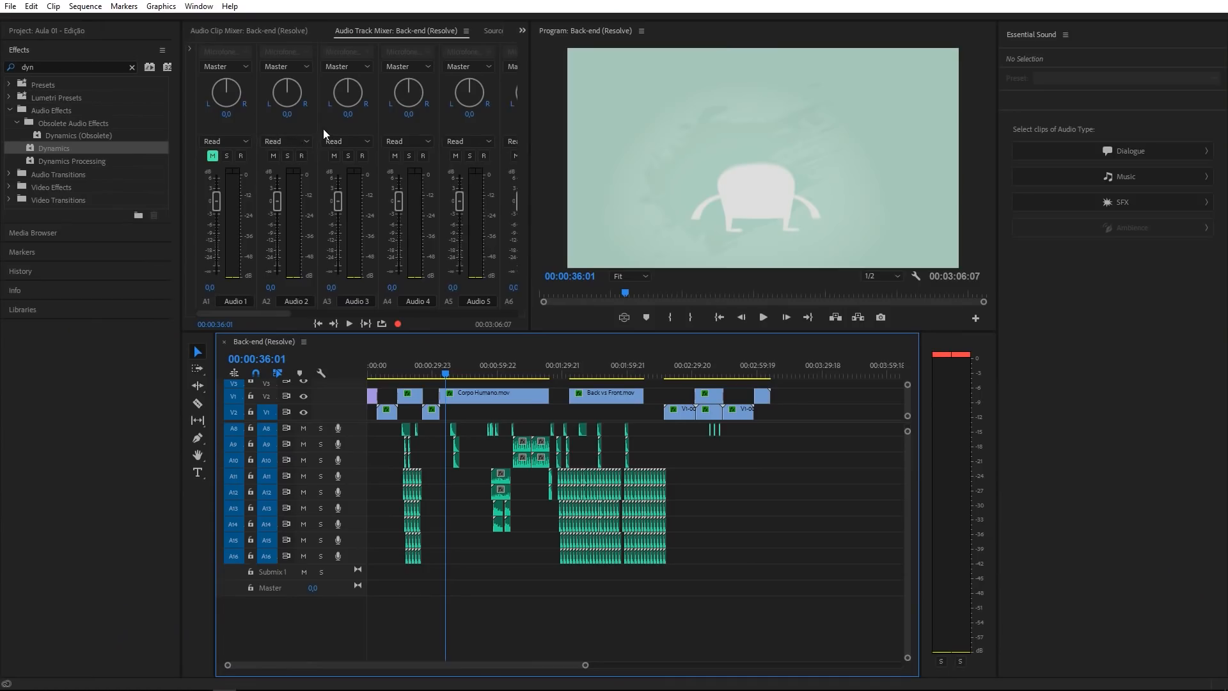
drag(238, 316, 267, 316)
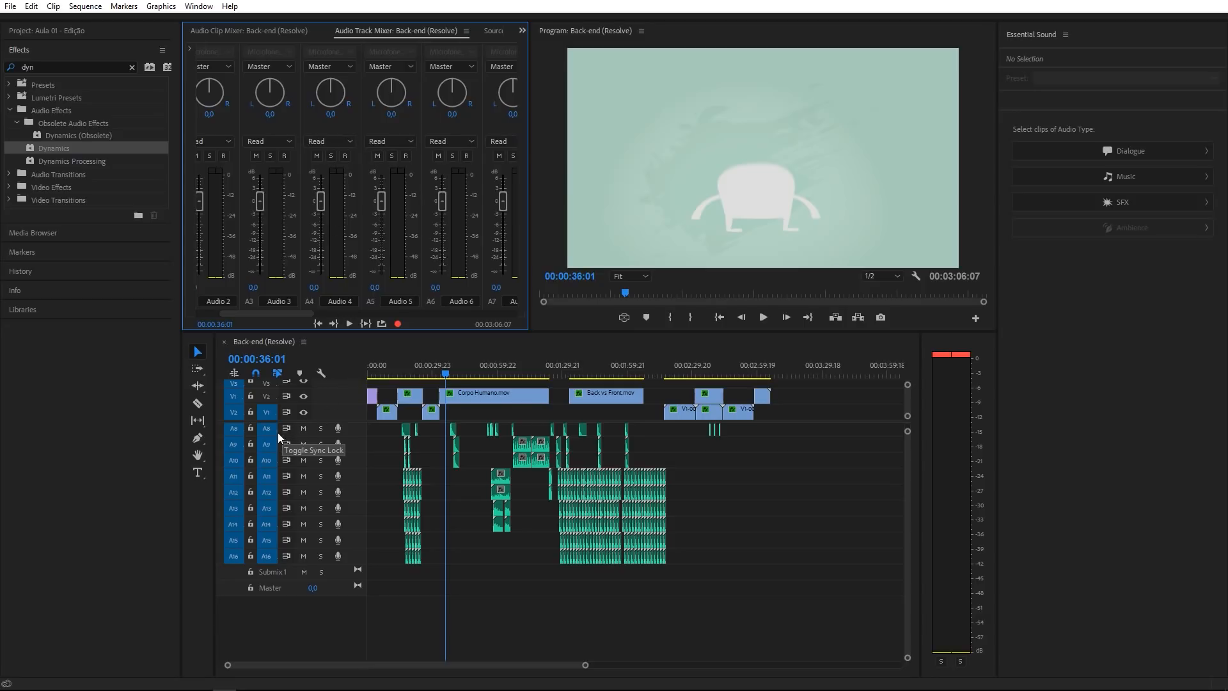